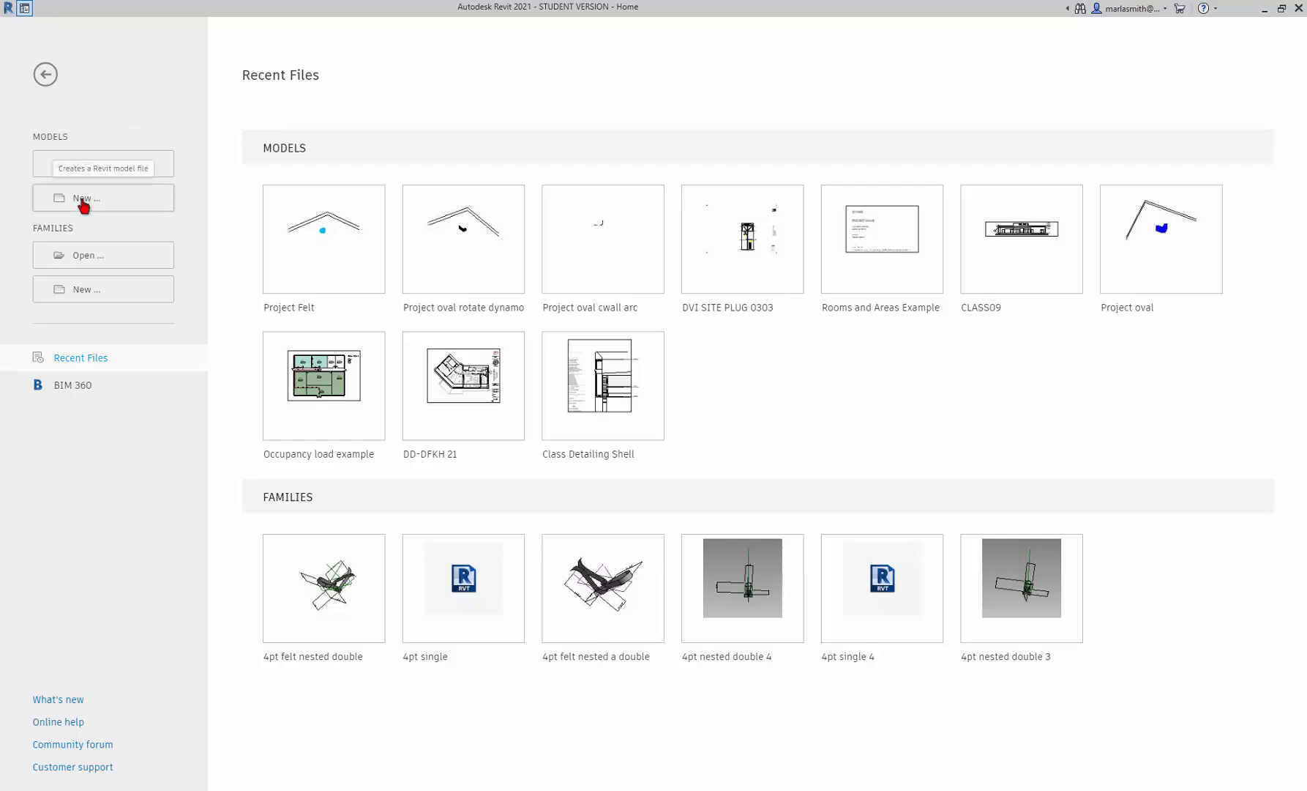
# - Create a new project from the Imperial-Architectural Template and open its default 3D view
pyautogui.click(126, 199)
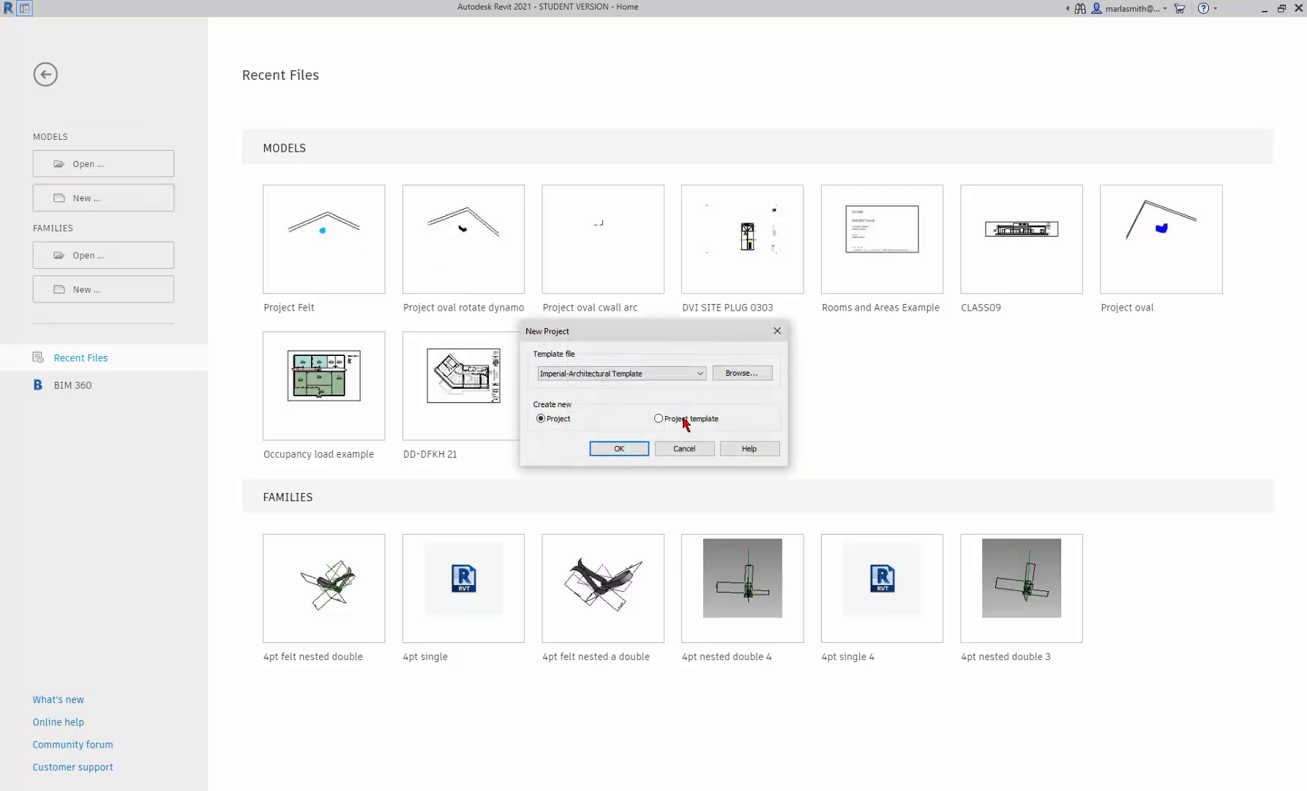
pyautogui.click(625, 447)
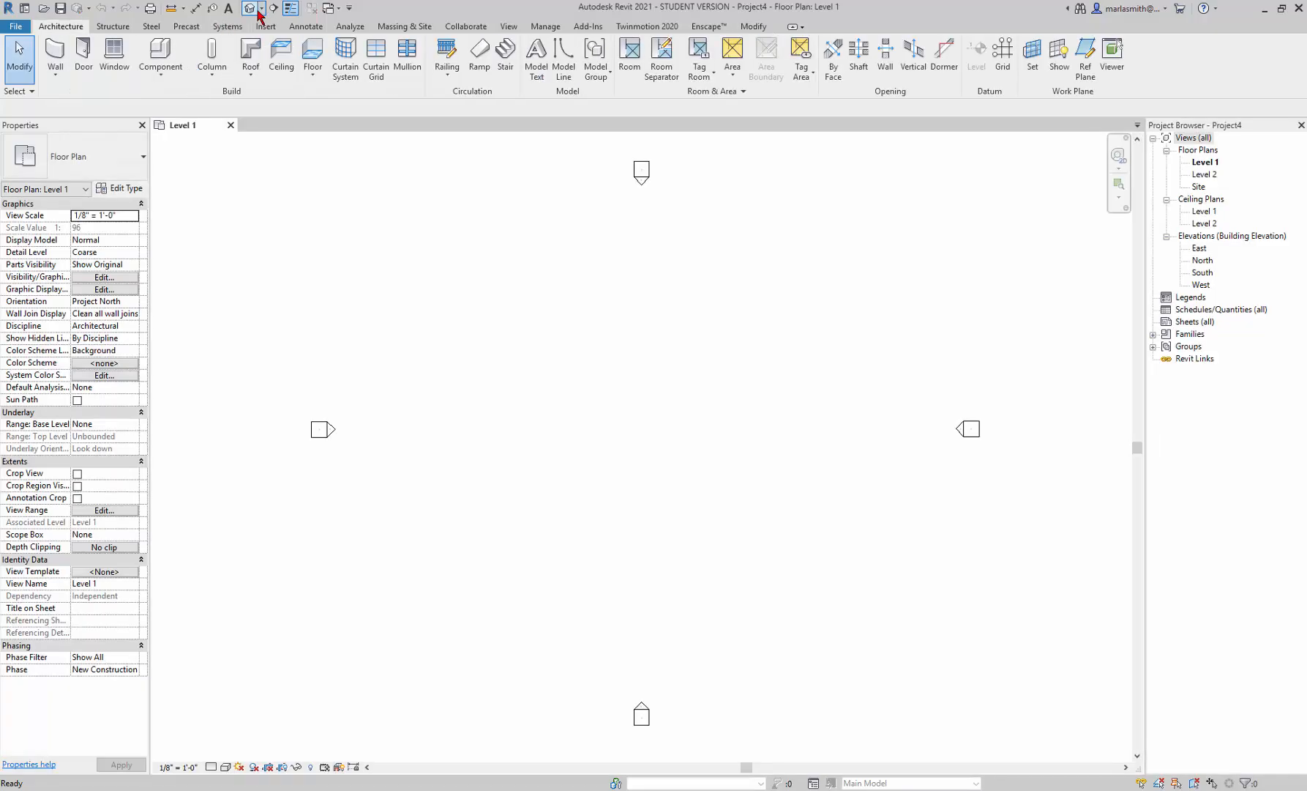
pyautogui.click(258, 11)
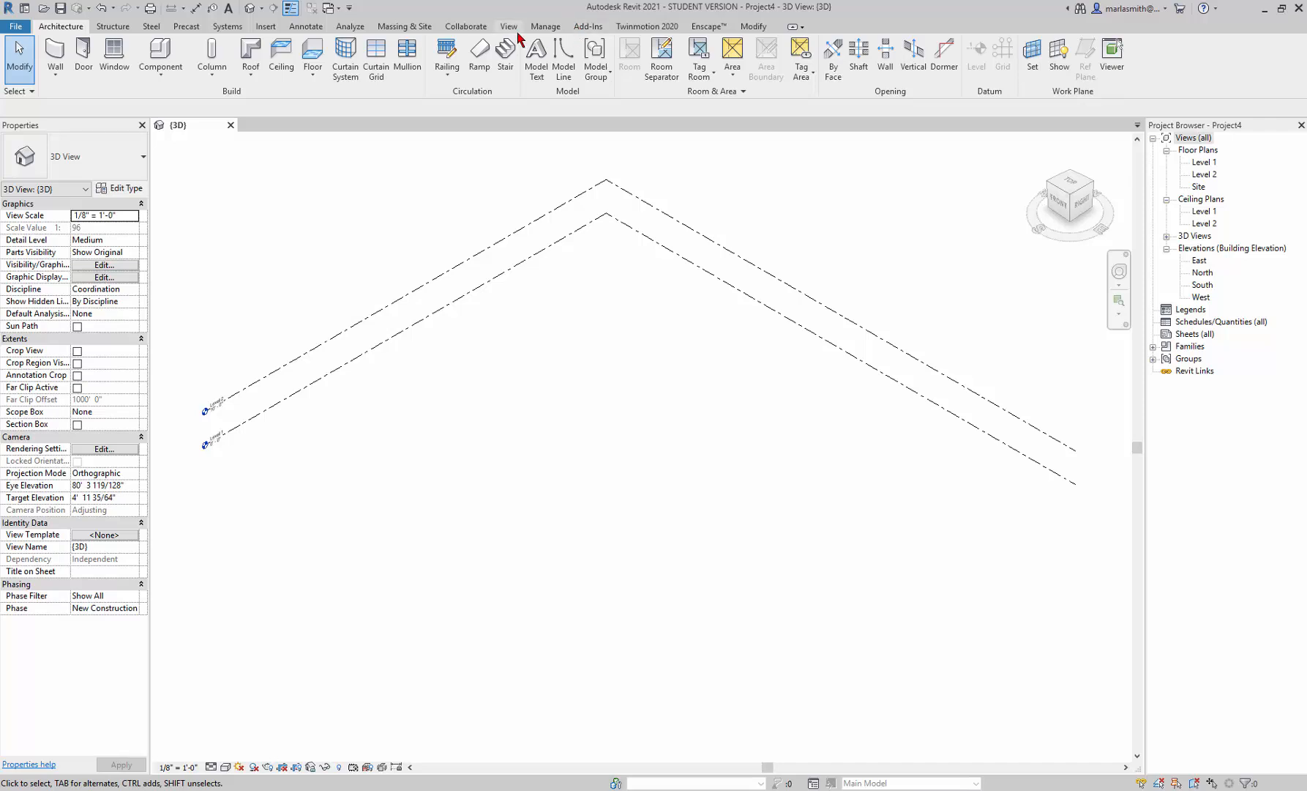
# - Load the family 4pt felt nested double.rfa from the Adaptive Components folder into the project
pyautogui.click(265, 27)
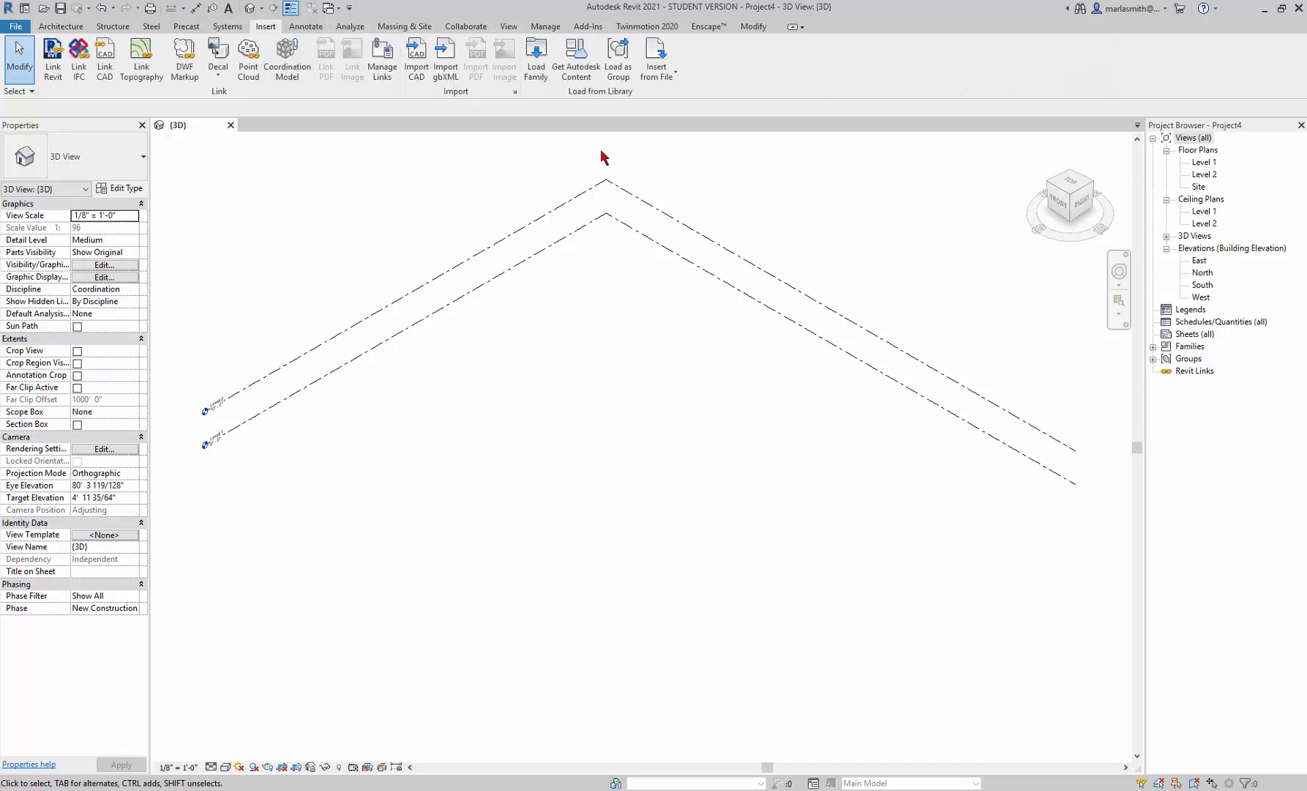
pyautogui.click(536, 58)
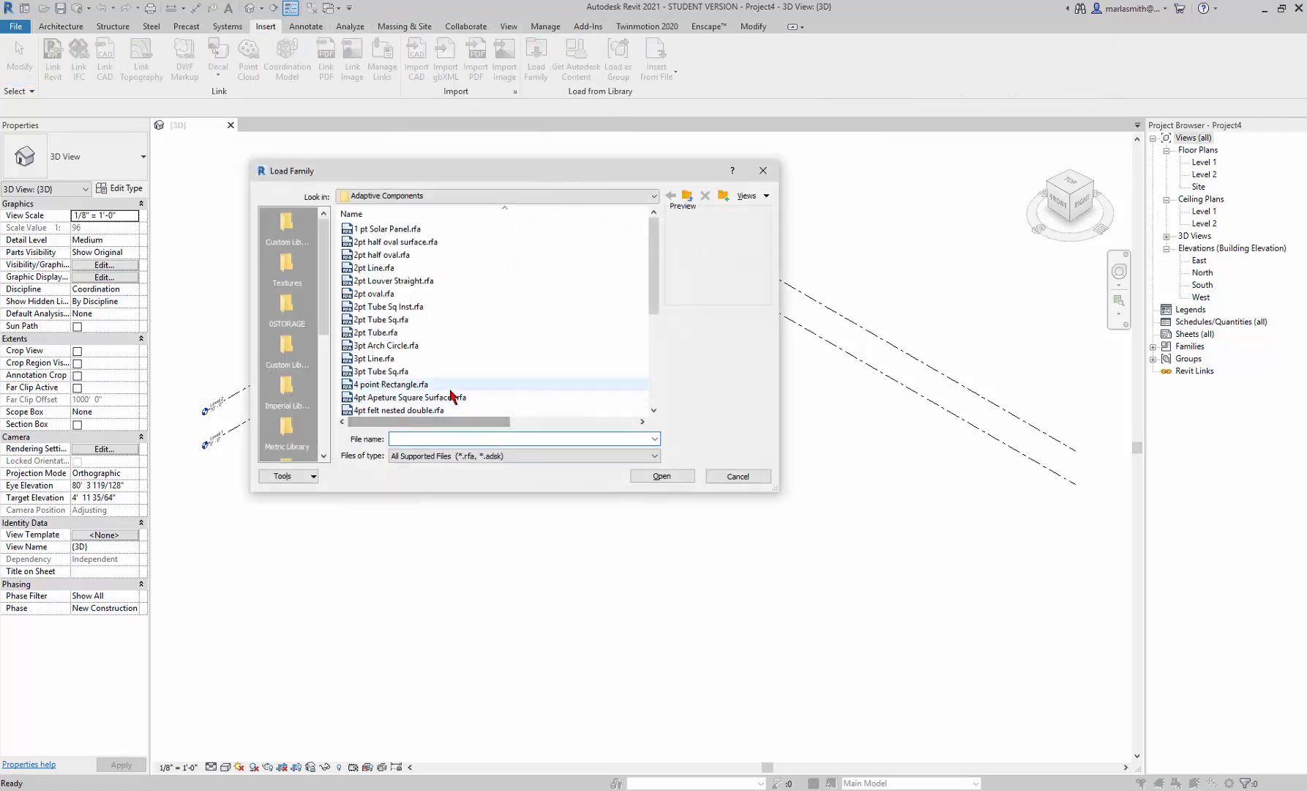
pyautogui.click(410, 411)
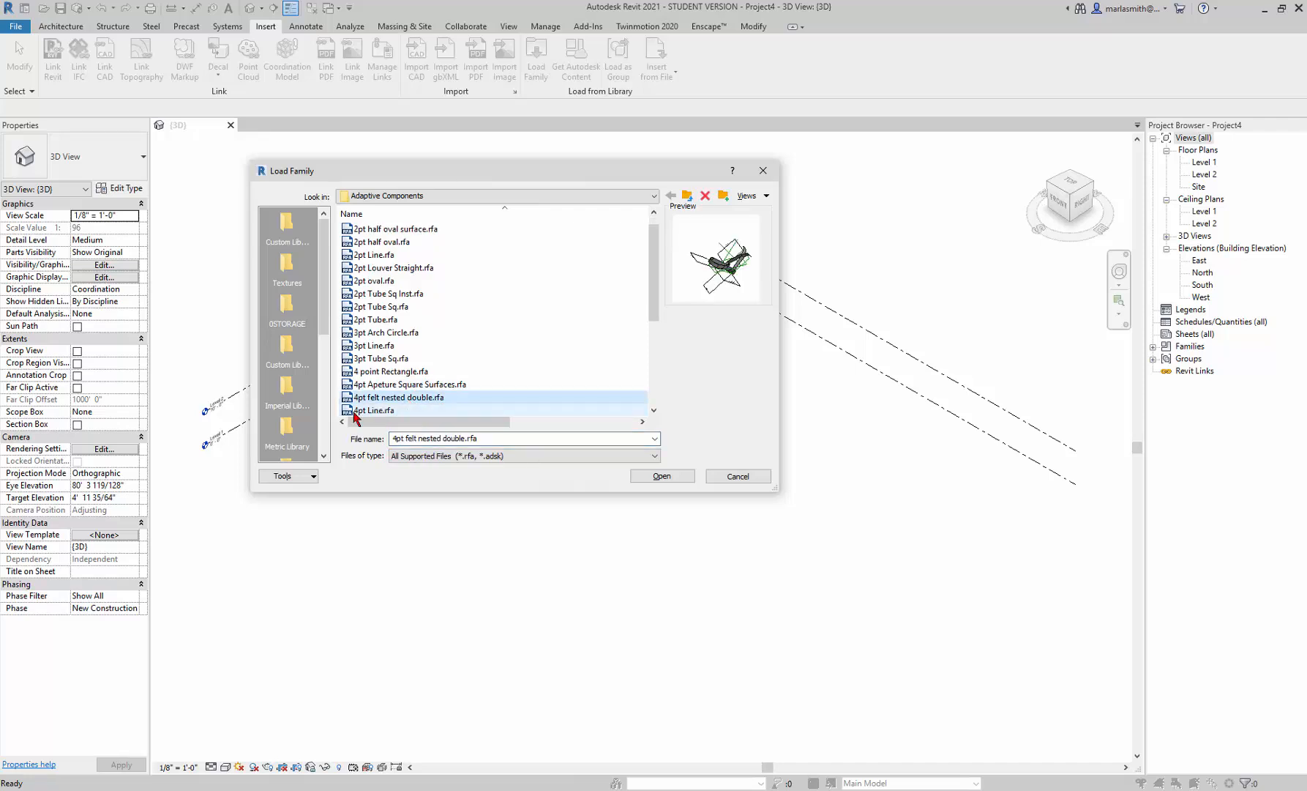
pyautogui.click(669, 478)
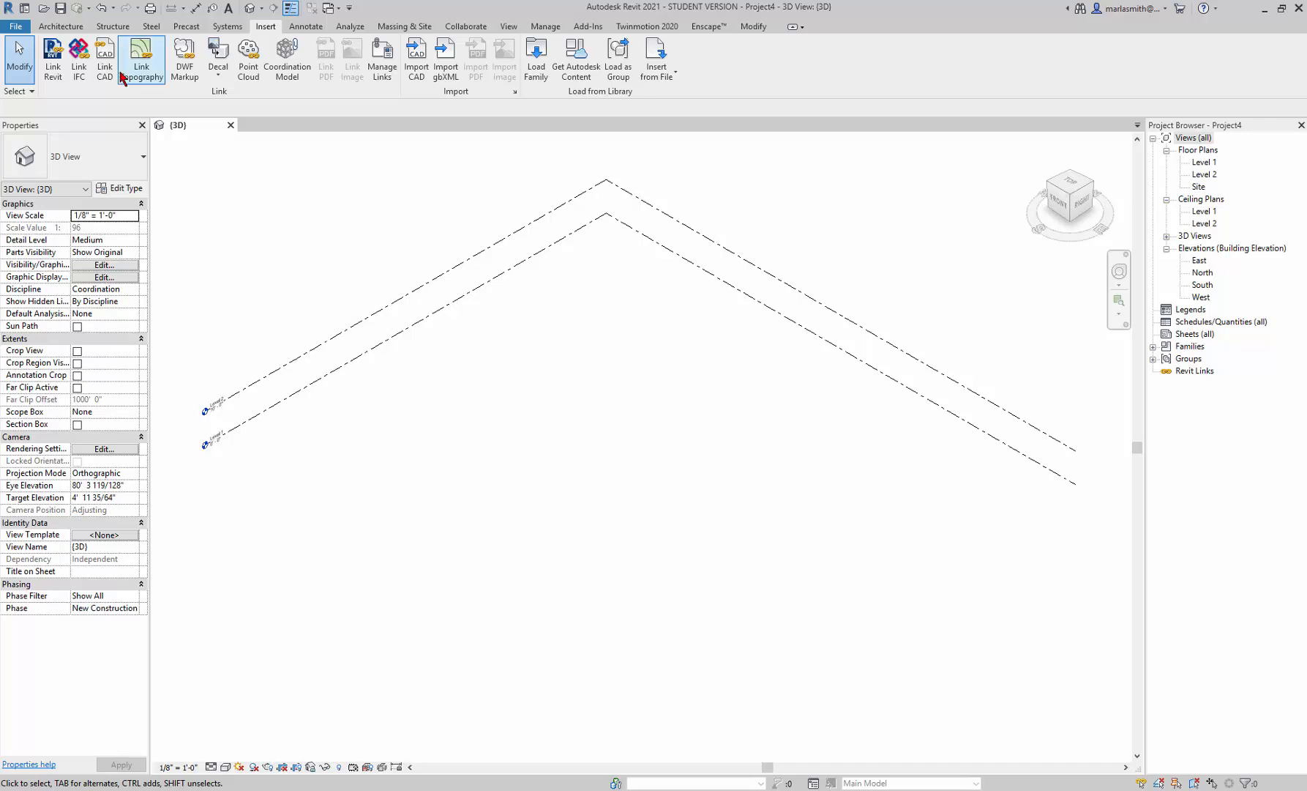
# - Start an in-place component in the Mass category with the name Mass 1
pyautogui.click(61, 27)
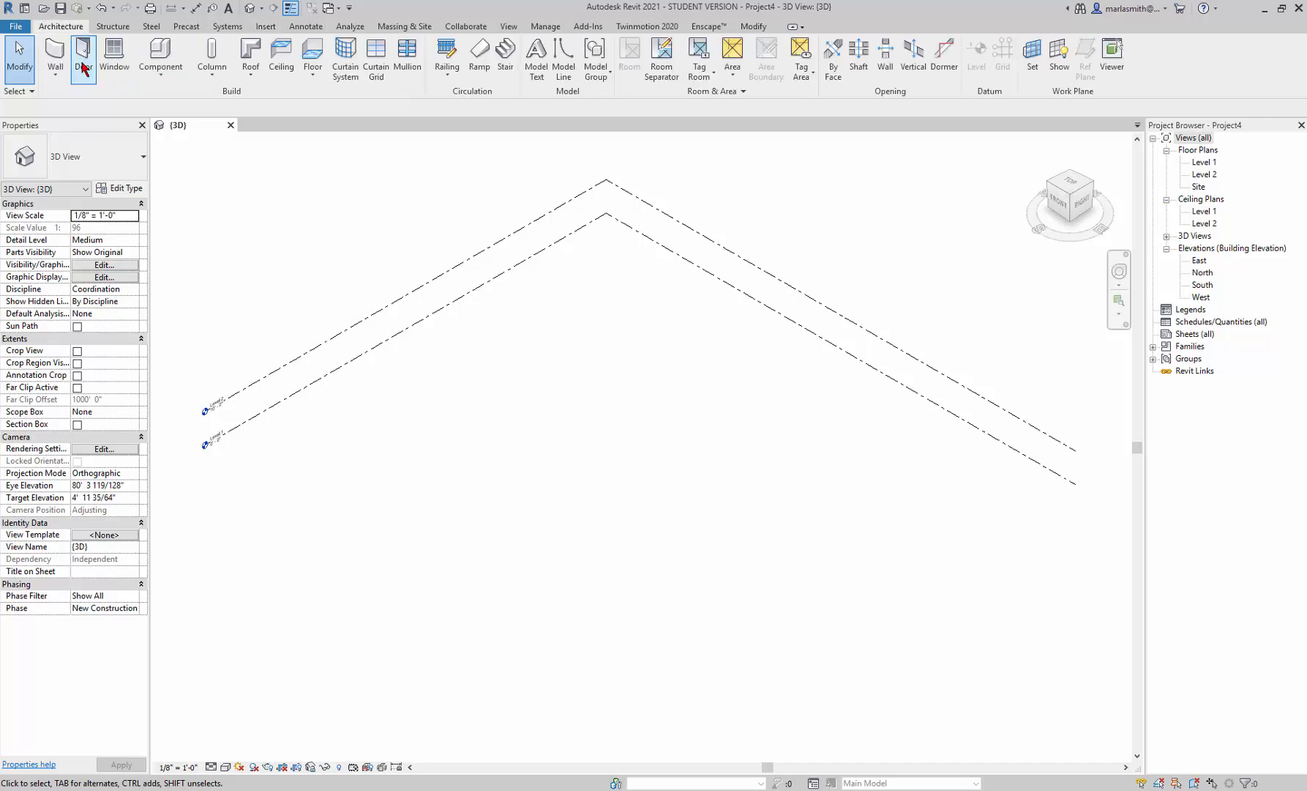
pyautogui.click(160, 71)
pyautogui.click(172, 125)
pyautogui.scroll(-3, 571, 402)
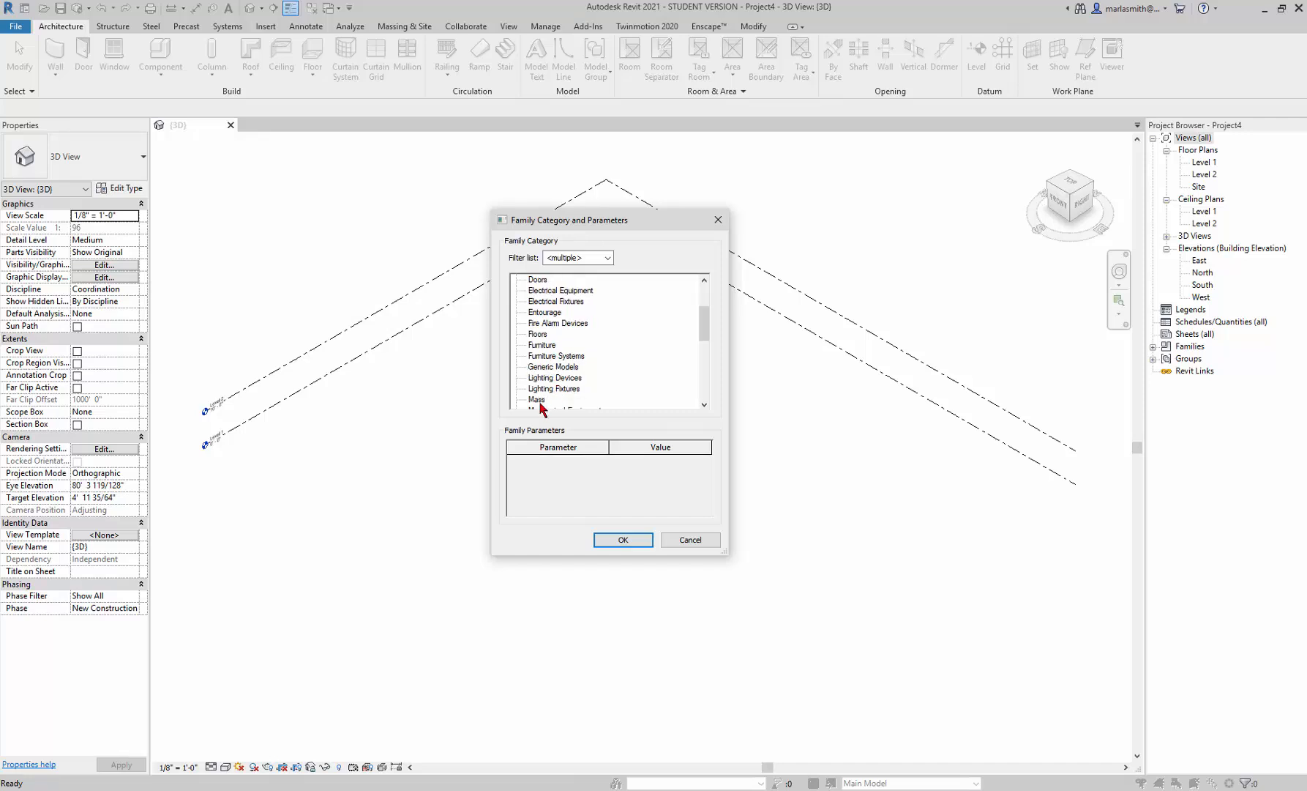
pyautogui.click(538, 398)
pyautogui.click(611, 539)
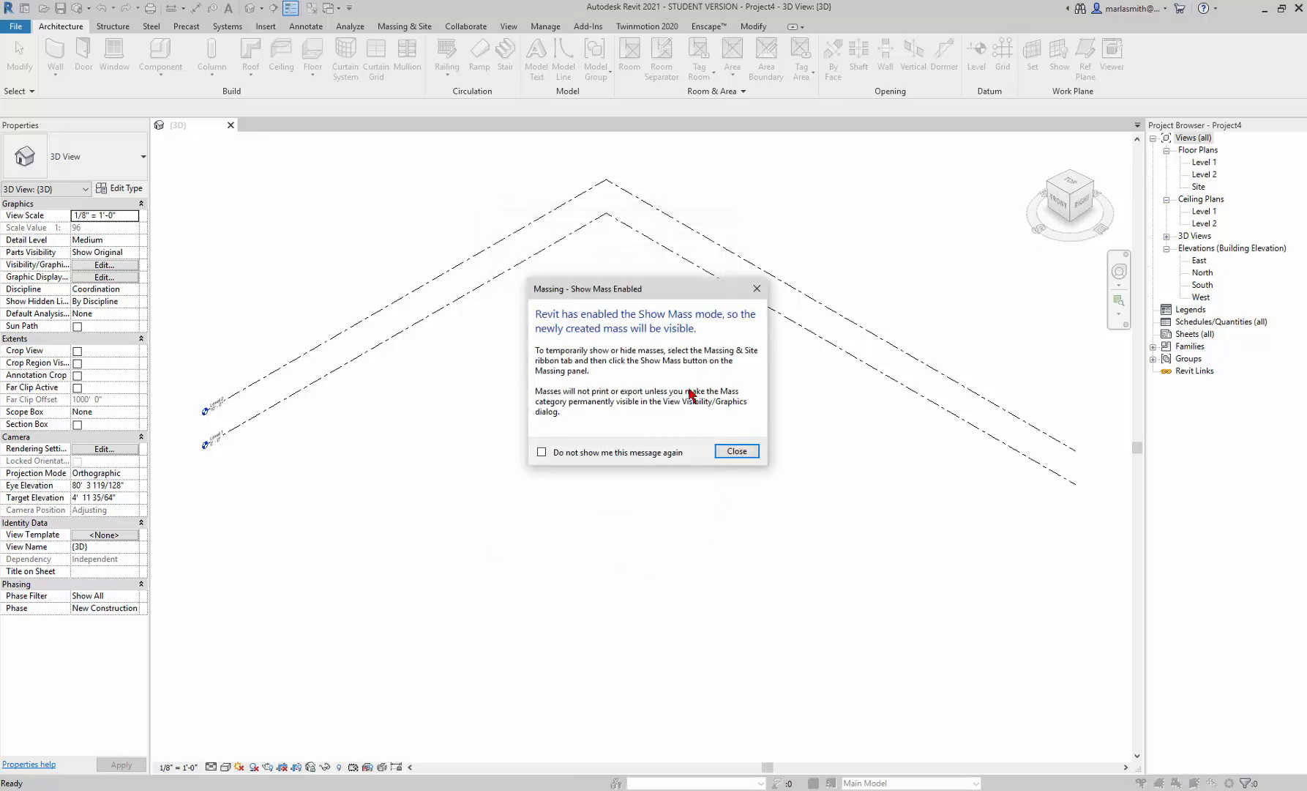
pyautogui.click(736, 451)
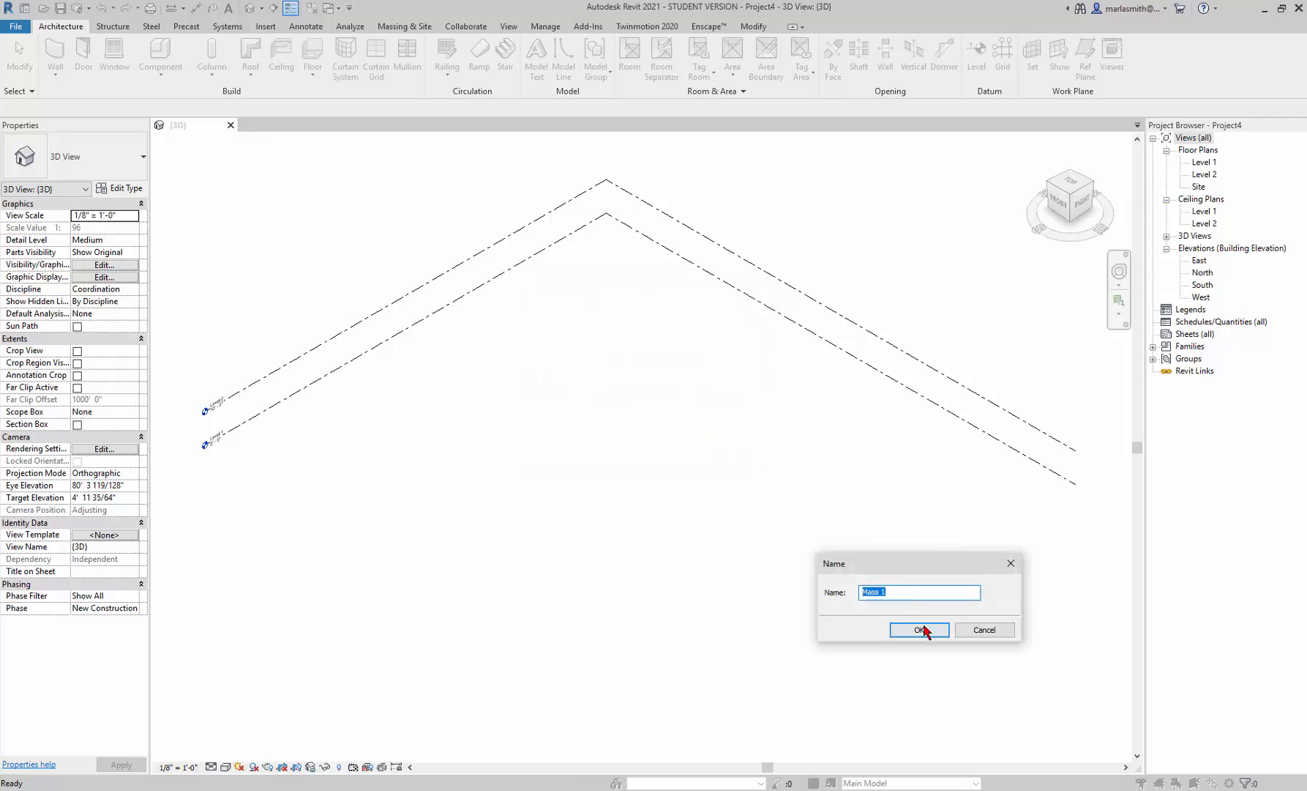
pyautogui.click(920, 630)
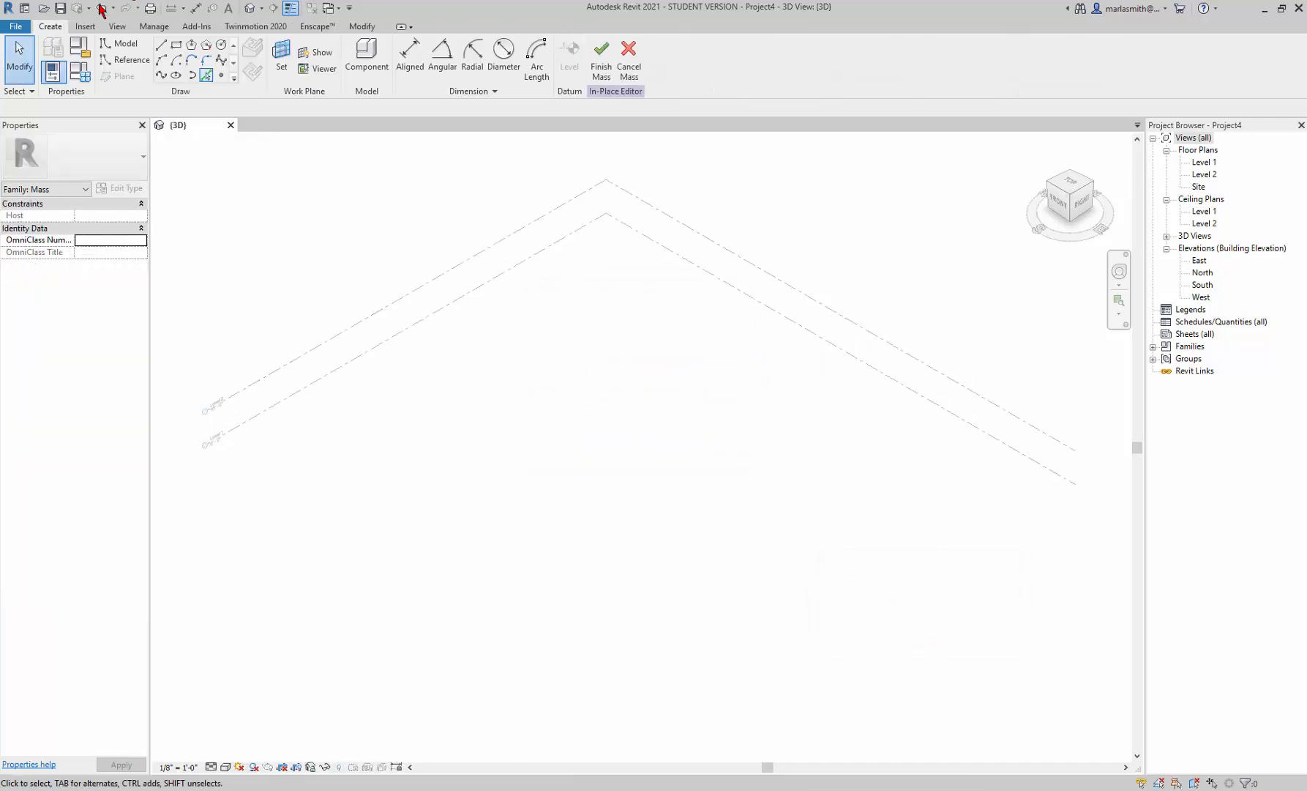
# - Draw a straight reference line 10' long on Level 1, near the middle of the level plane
pyautogui.click(125, 60)
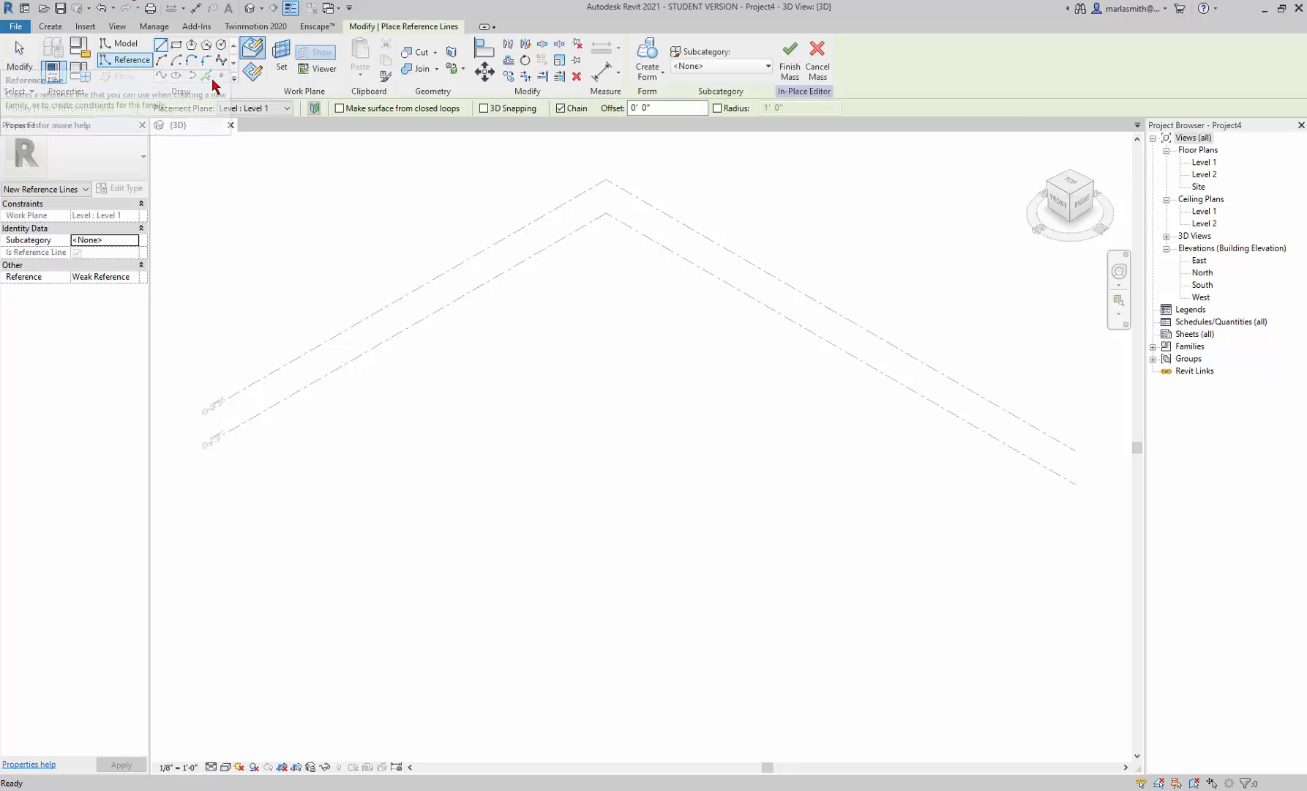
pyautogui.click(592, 448)
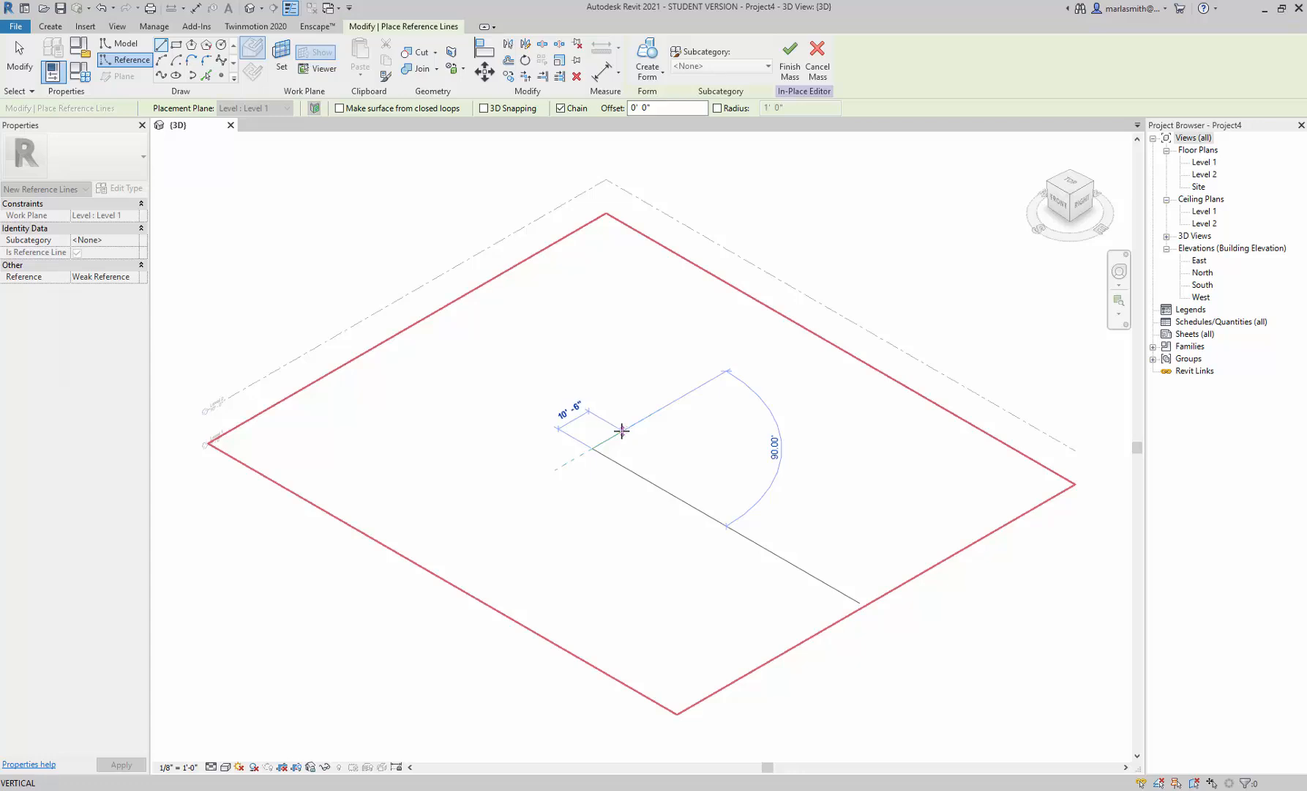
pyautogui.write('10')
pyautogui.press('Return')
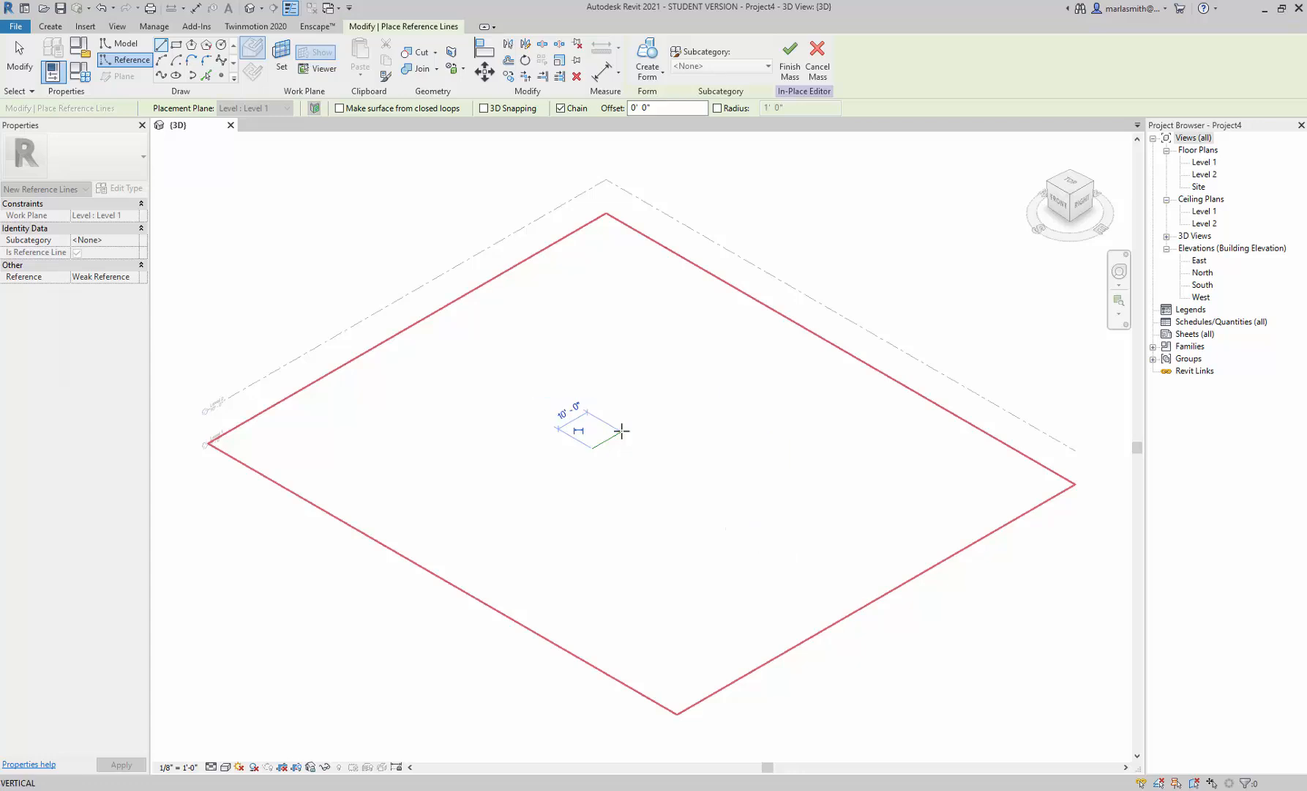
pyautogui.press('Escape')
pyautogui.press('Escape')
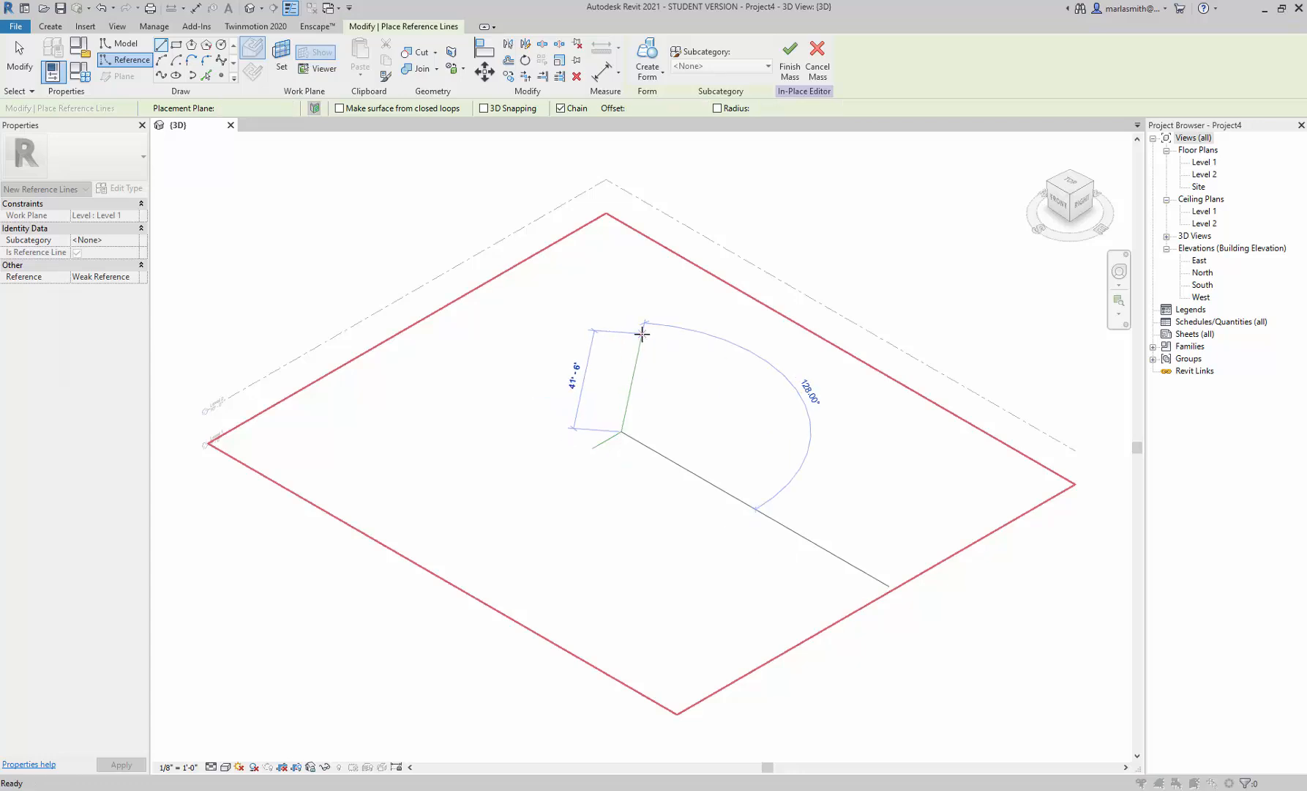
pyautogui.click(741, 448)
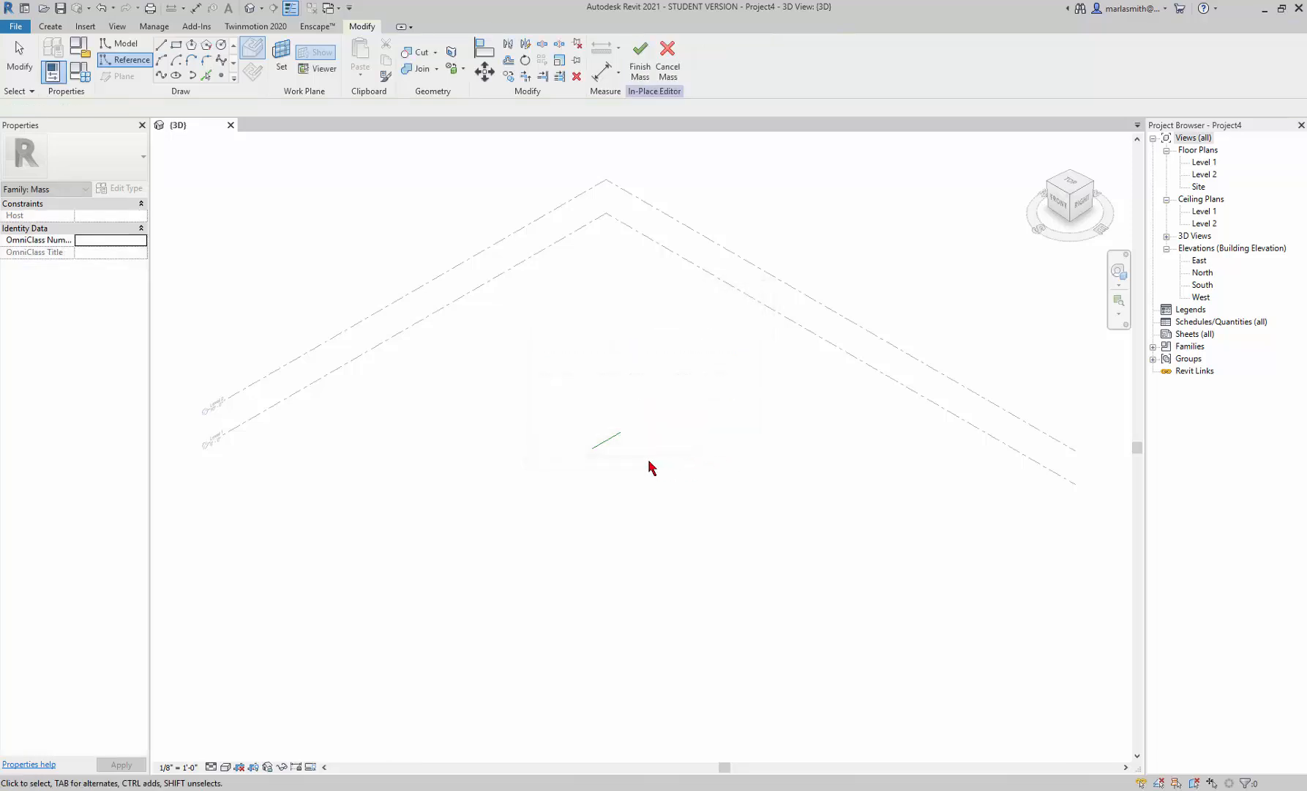
# - Create a vertical surface form from the 10' reference line
pyautogui.click(612, 448)
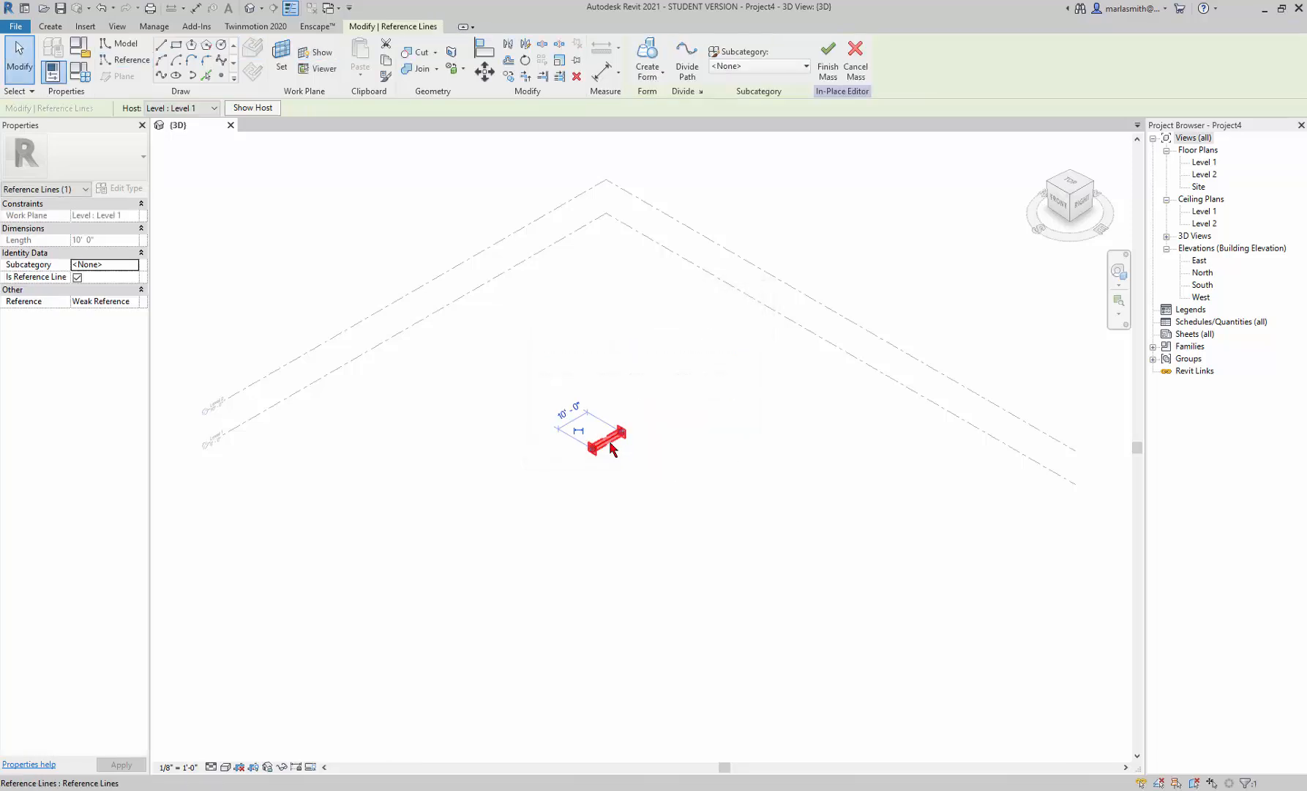
pyautogui.scroll(2, 608, 439)
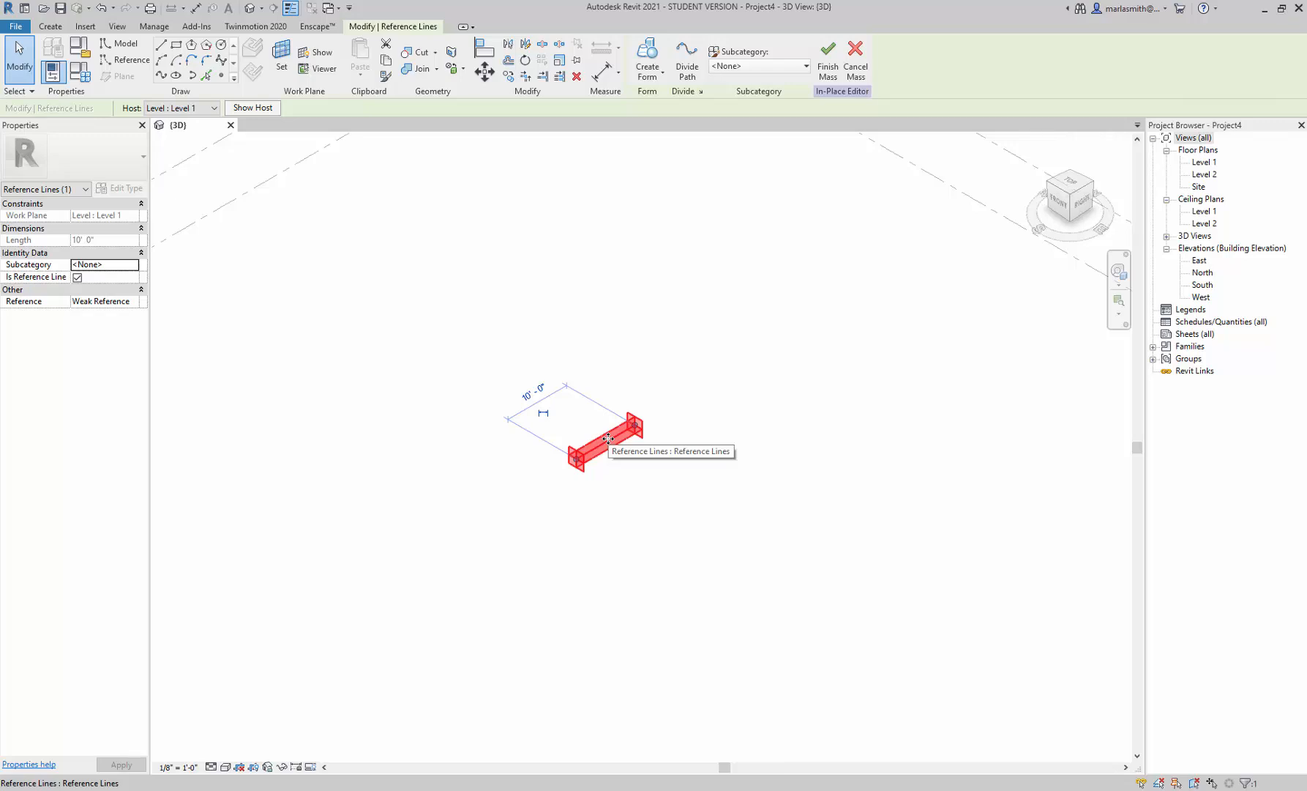
pyautogui.click(645, 64)
pyautogui.scroll(2, 620, 427)
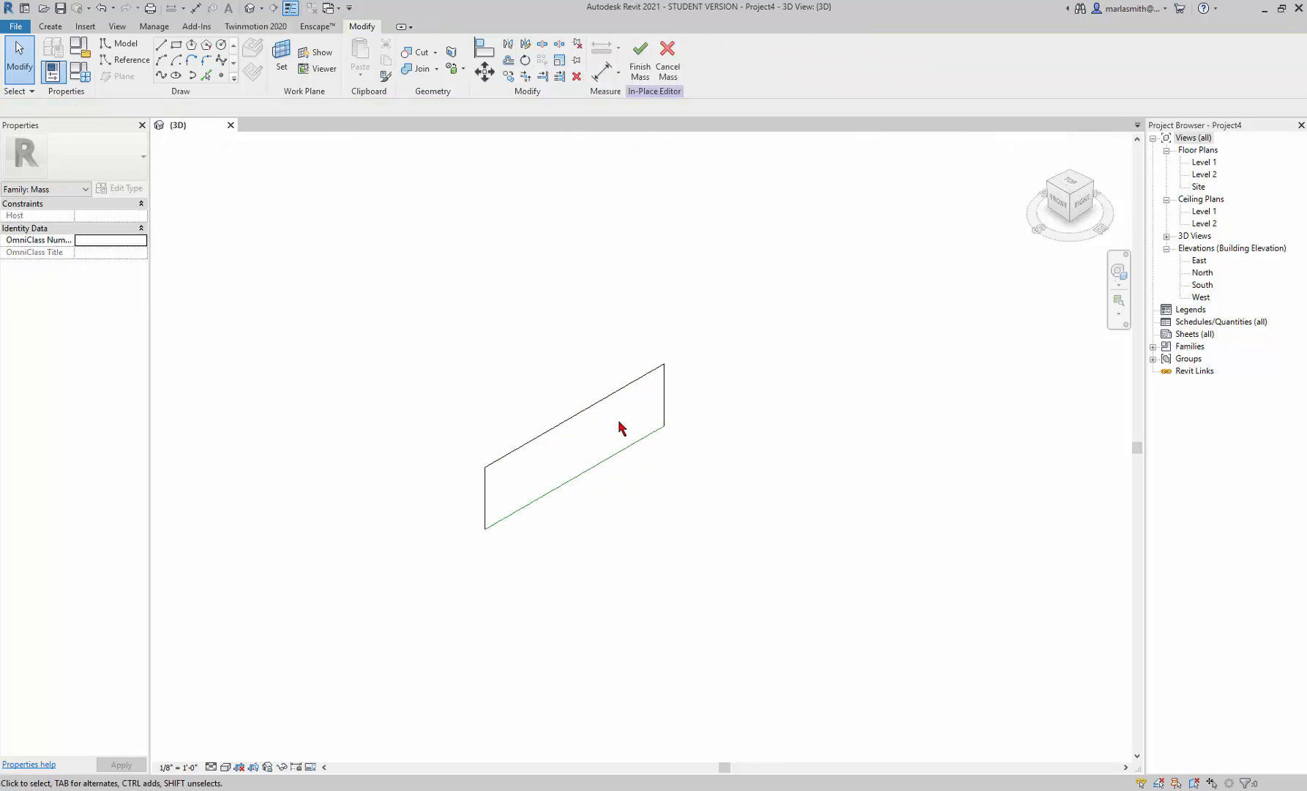
# - Set the surface form's positive offset to 8' and its negative offset to -2'
pyautogui.click(624, 399)
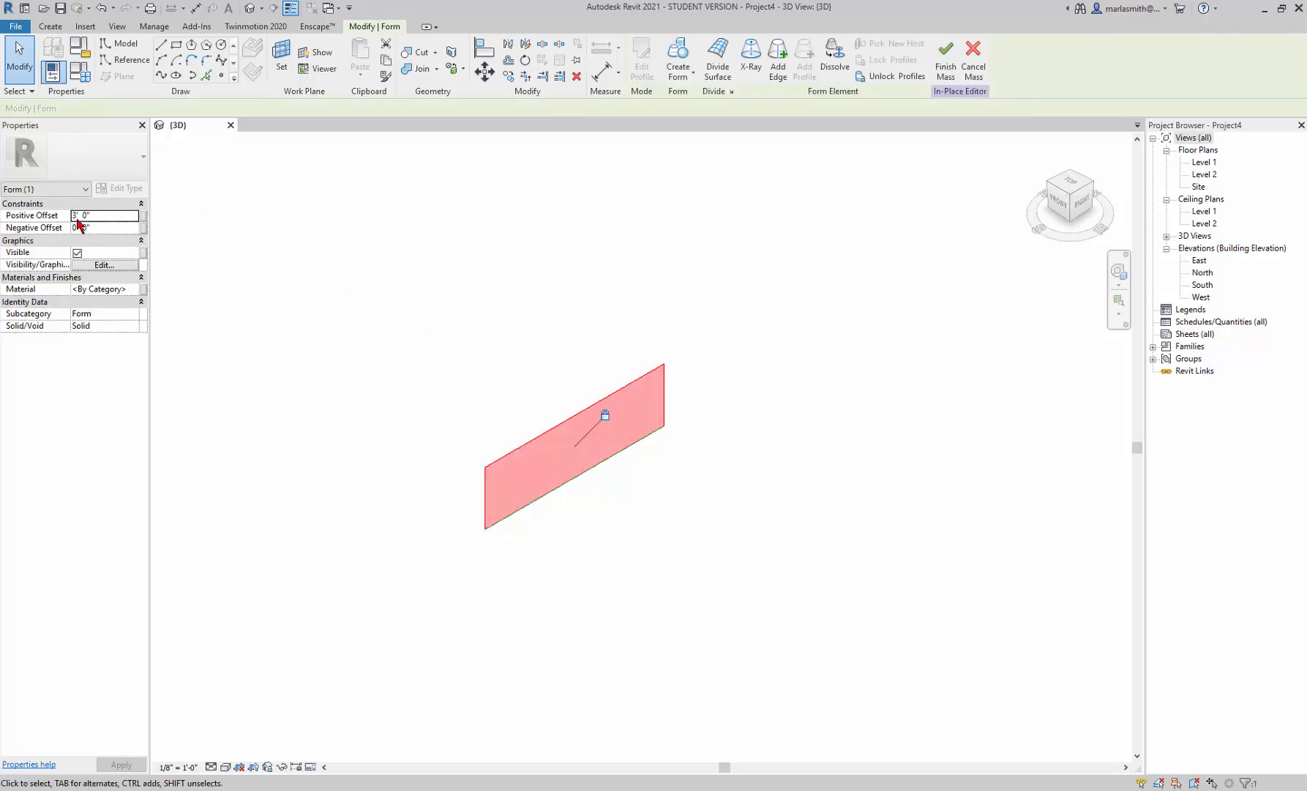
pyautogui.click(106, 214)
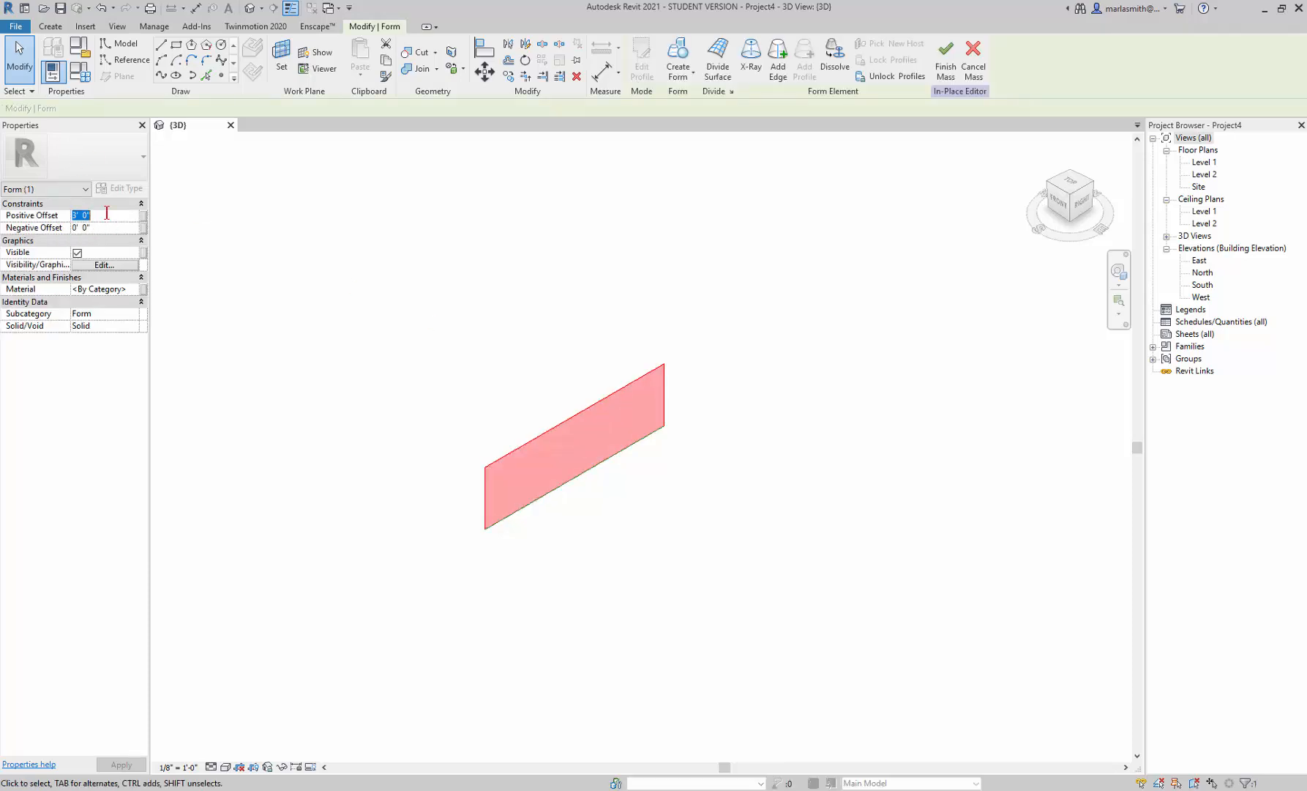
pyautogui.write('8')
pyautogui.press('Return')
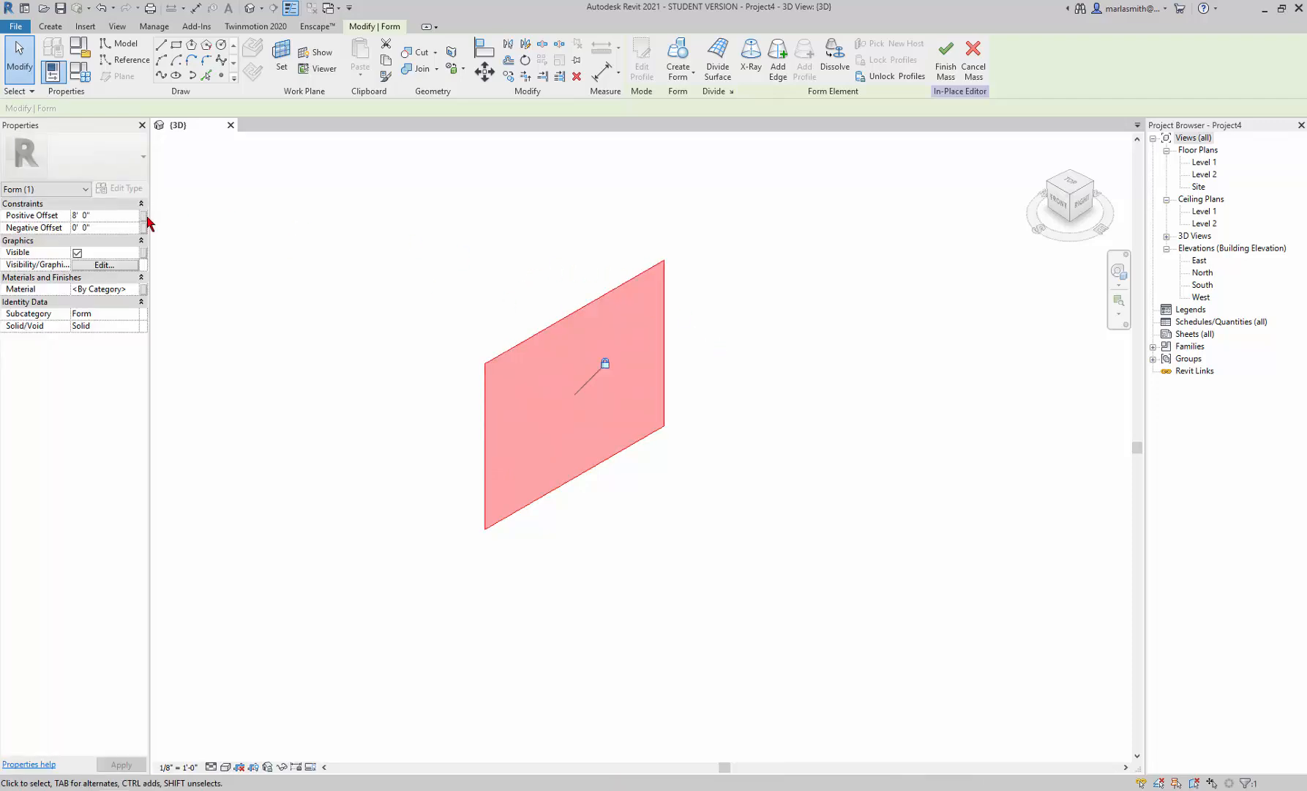
pyautogui.click(114, 229)
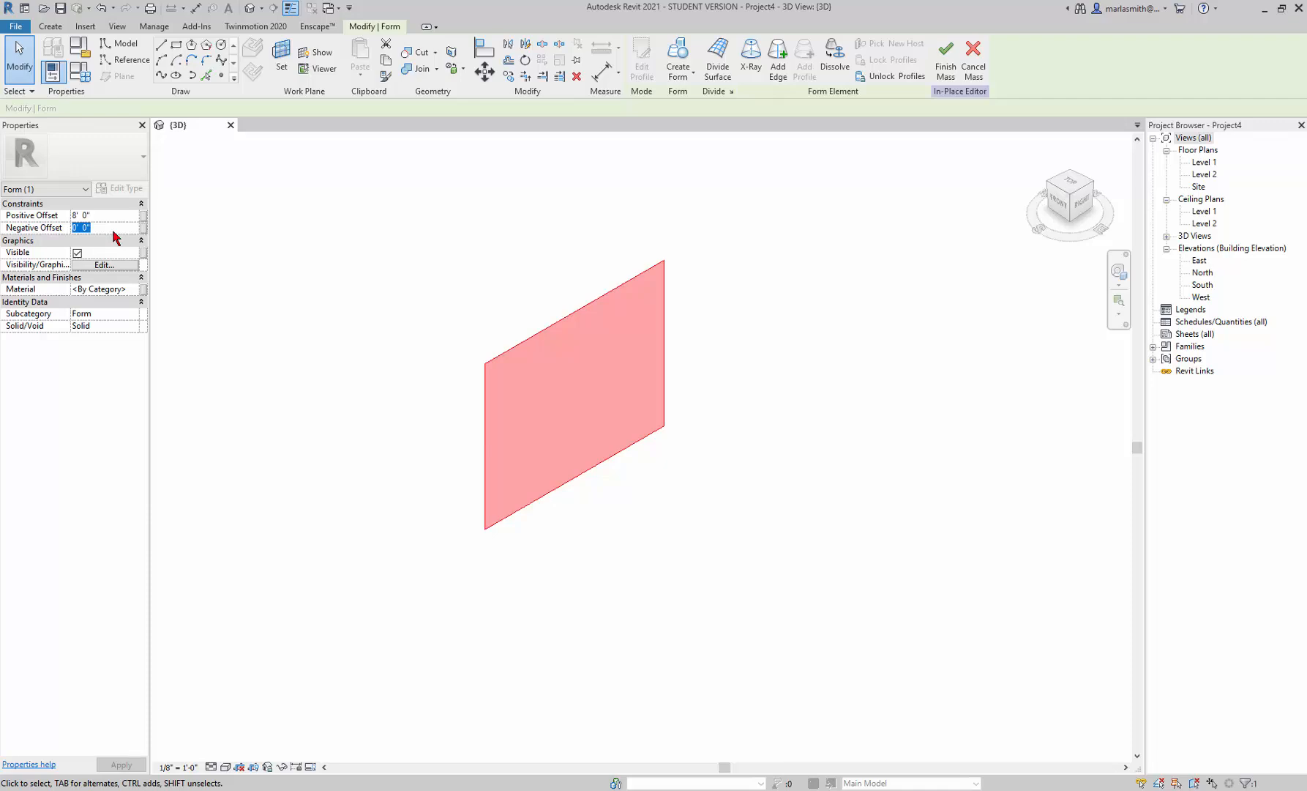
pyautogui.write('-2')
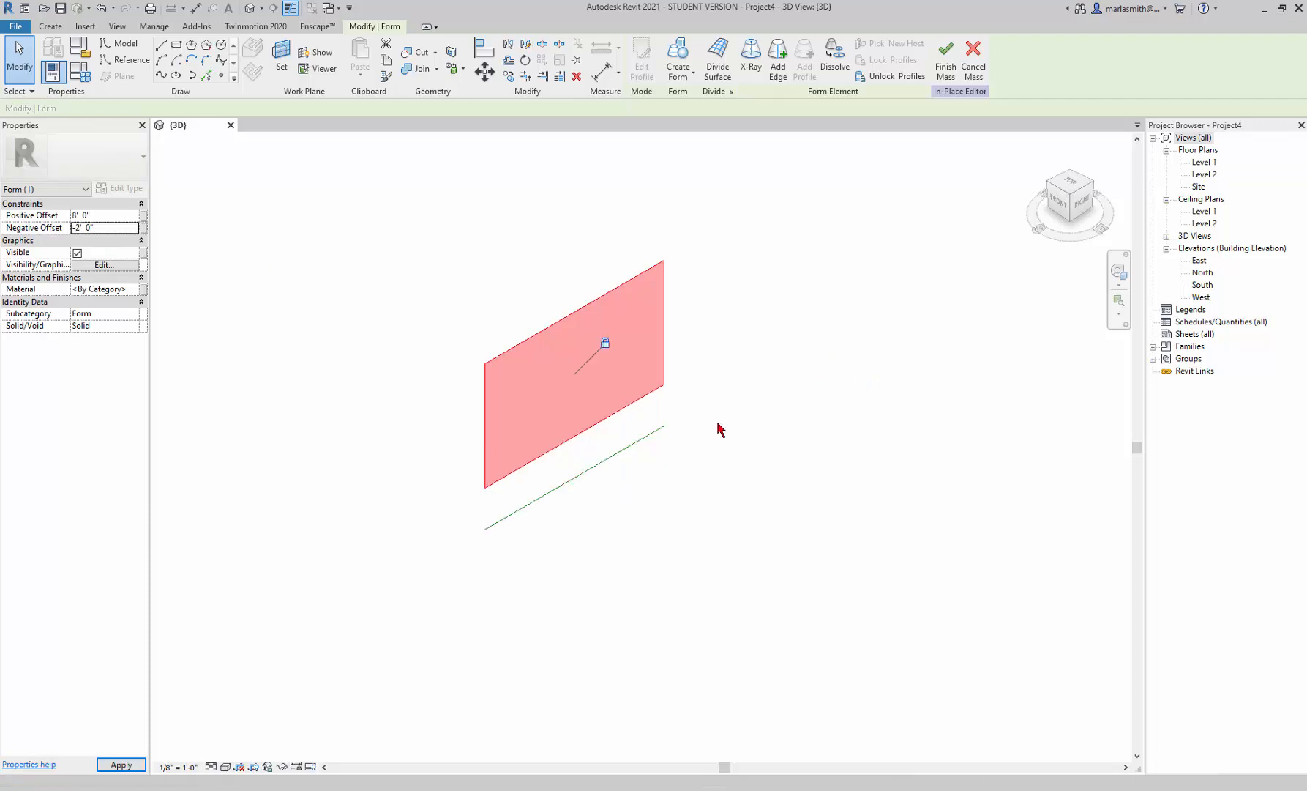
pyautogui.click(670, 466)
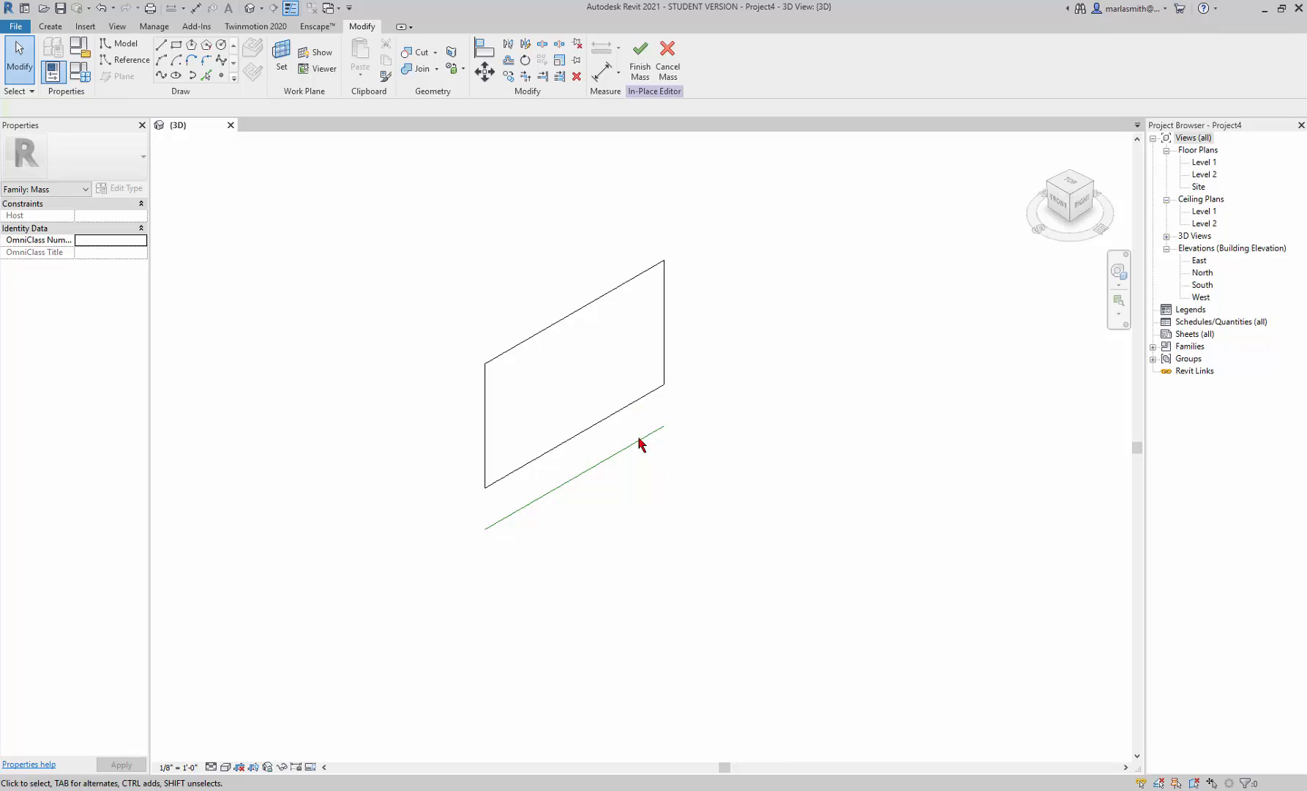
# - Divide the vertical surface form into a UV grid with Divide Surface
pyautogui.click(600, 305)
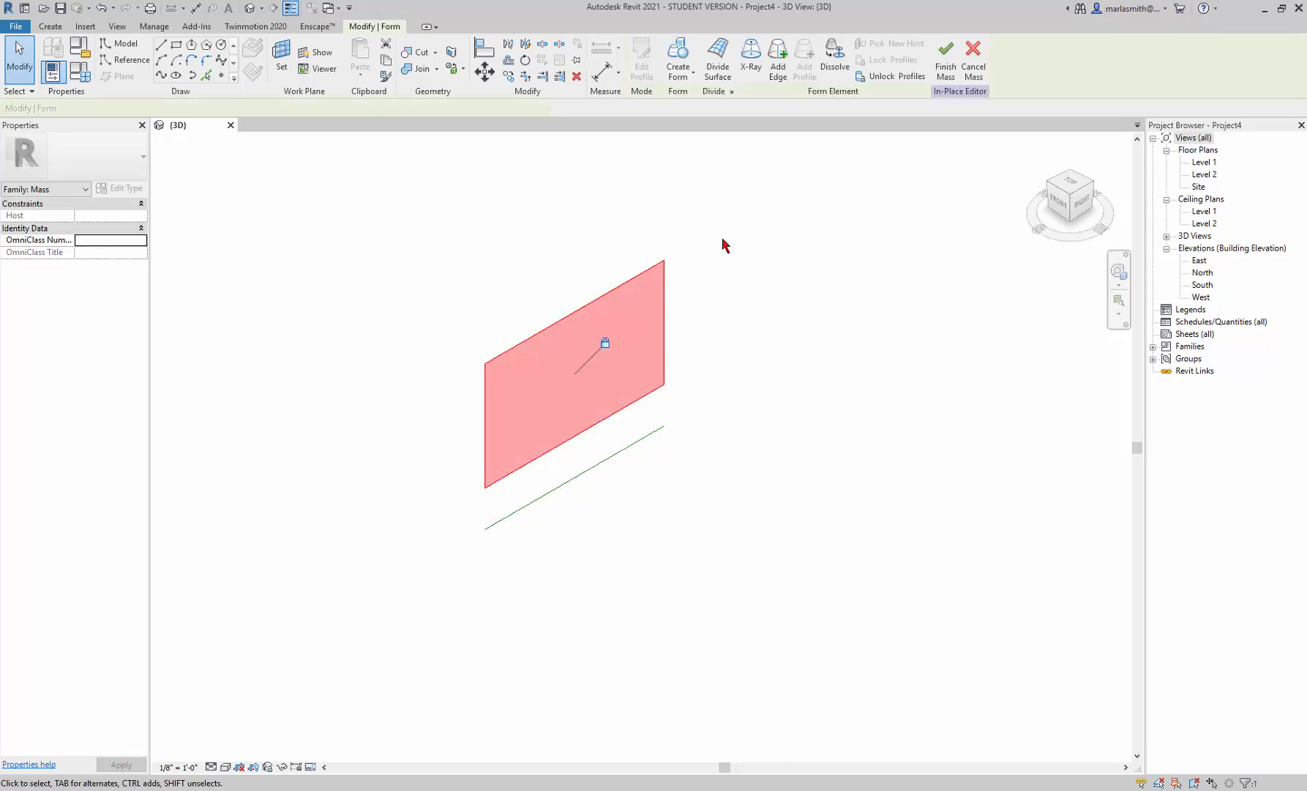
pyautogui.click(716, 58)
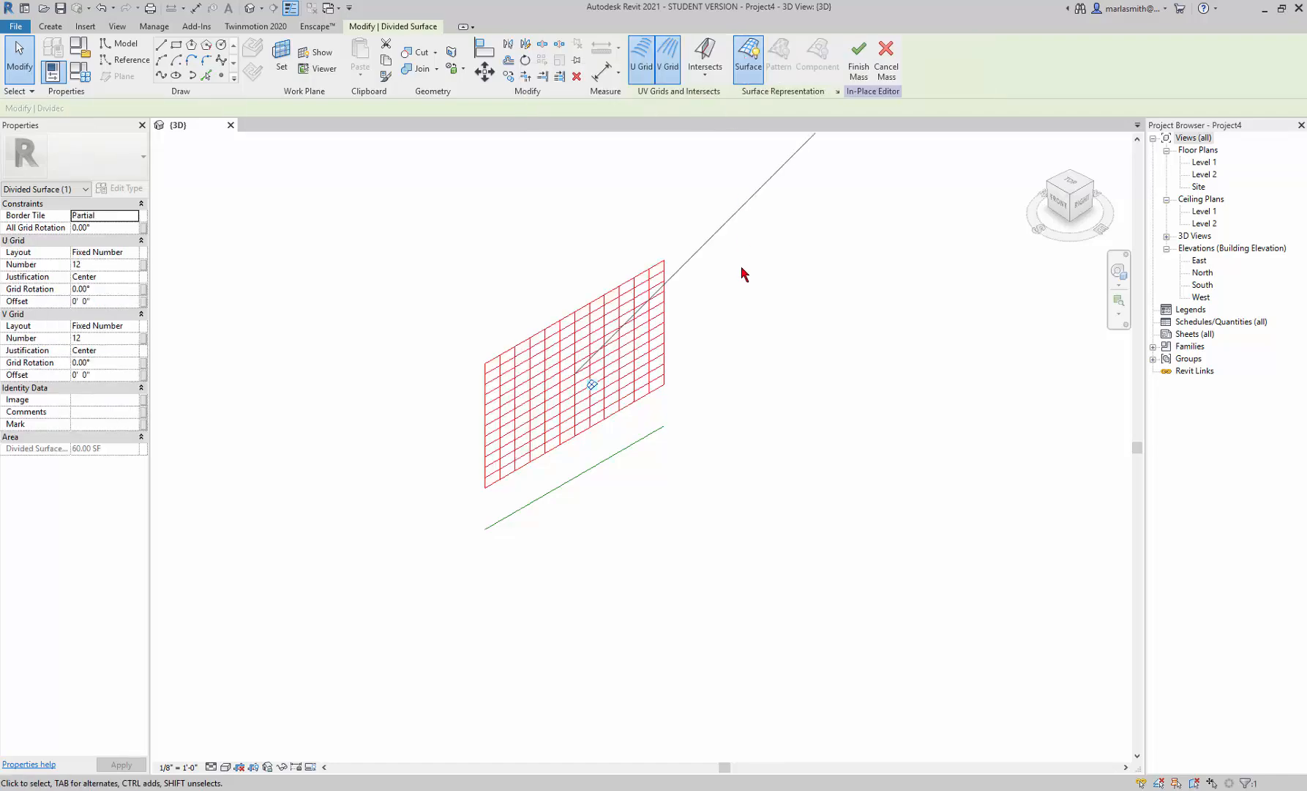
pyautogui.click(753, 360)
# - Set both the U grid and V grid layouts of the divided surface to Fixed Distance
pyautogui.click(654, 352)
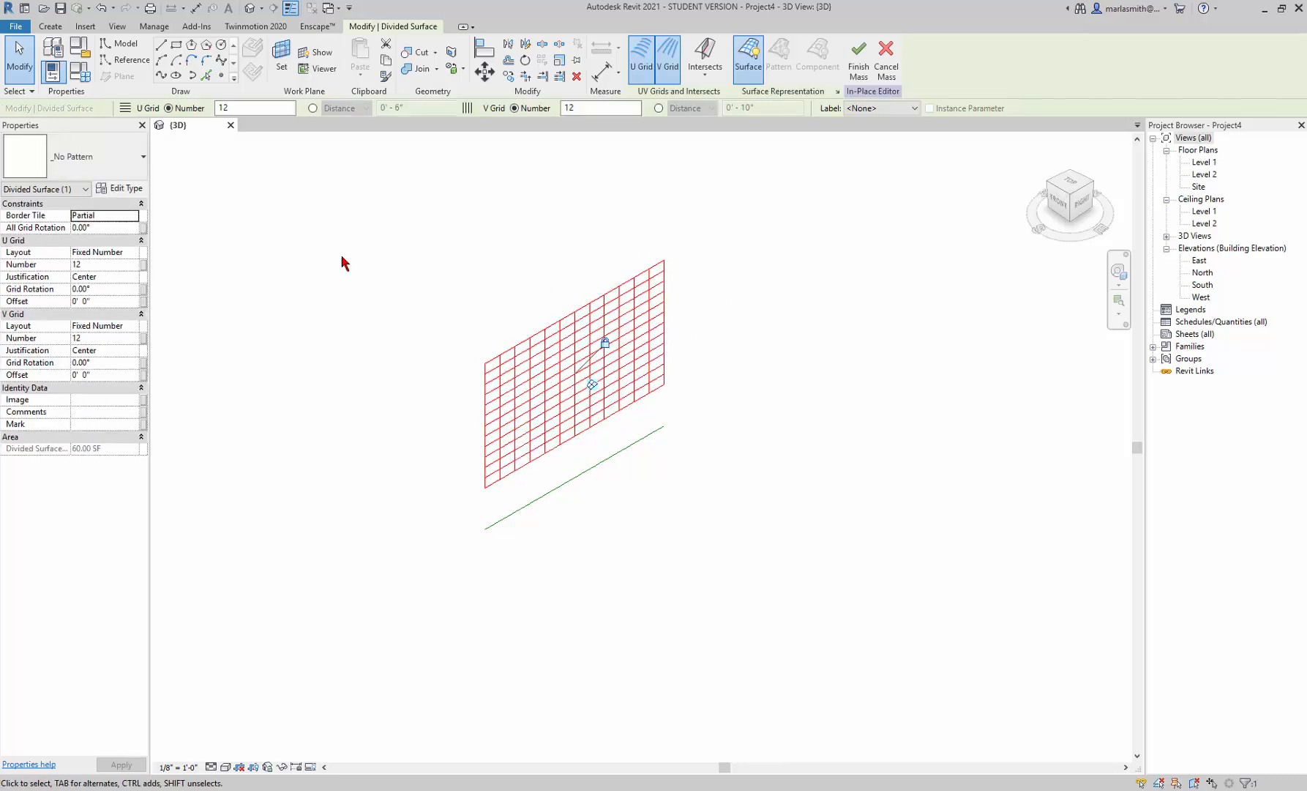
pyautogui.click(136, 253)
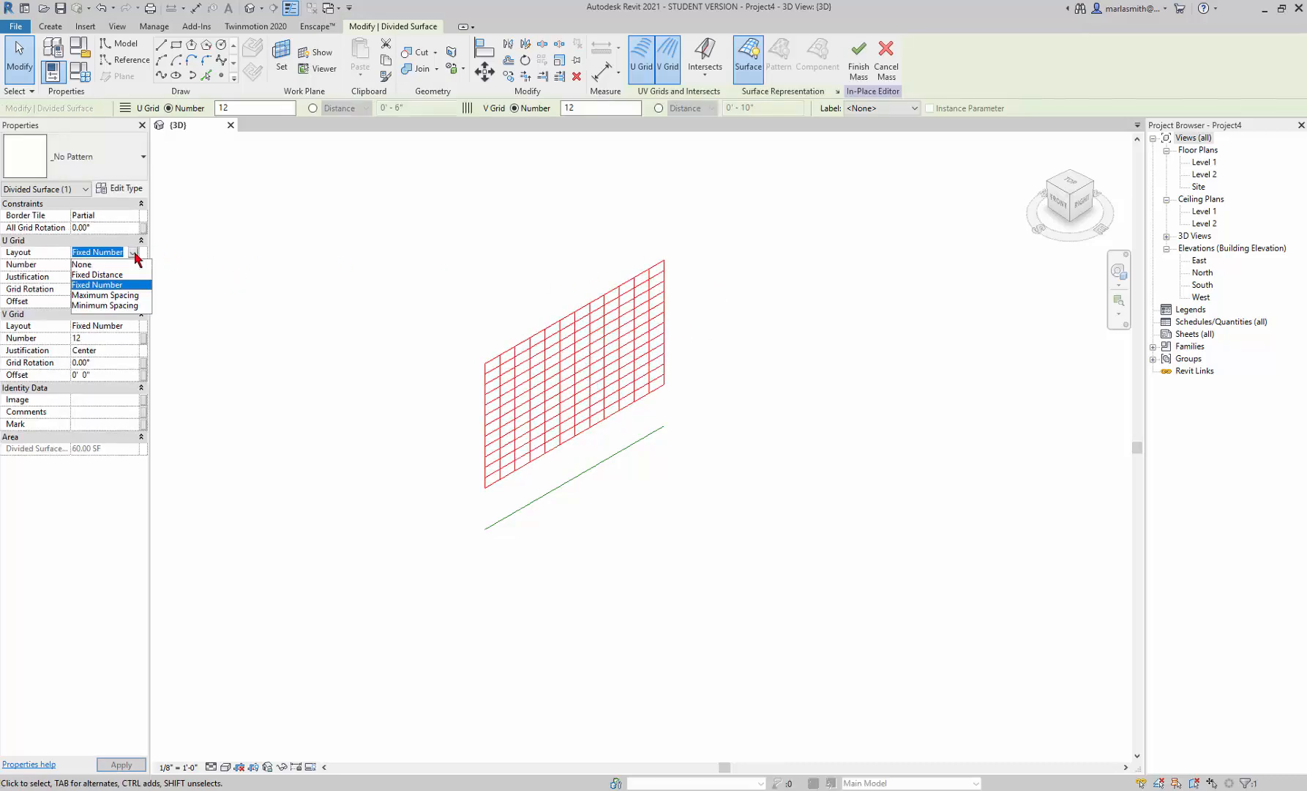
pyautogui.click(113, 281)
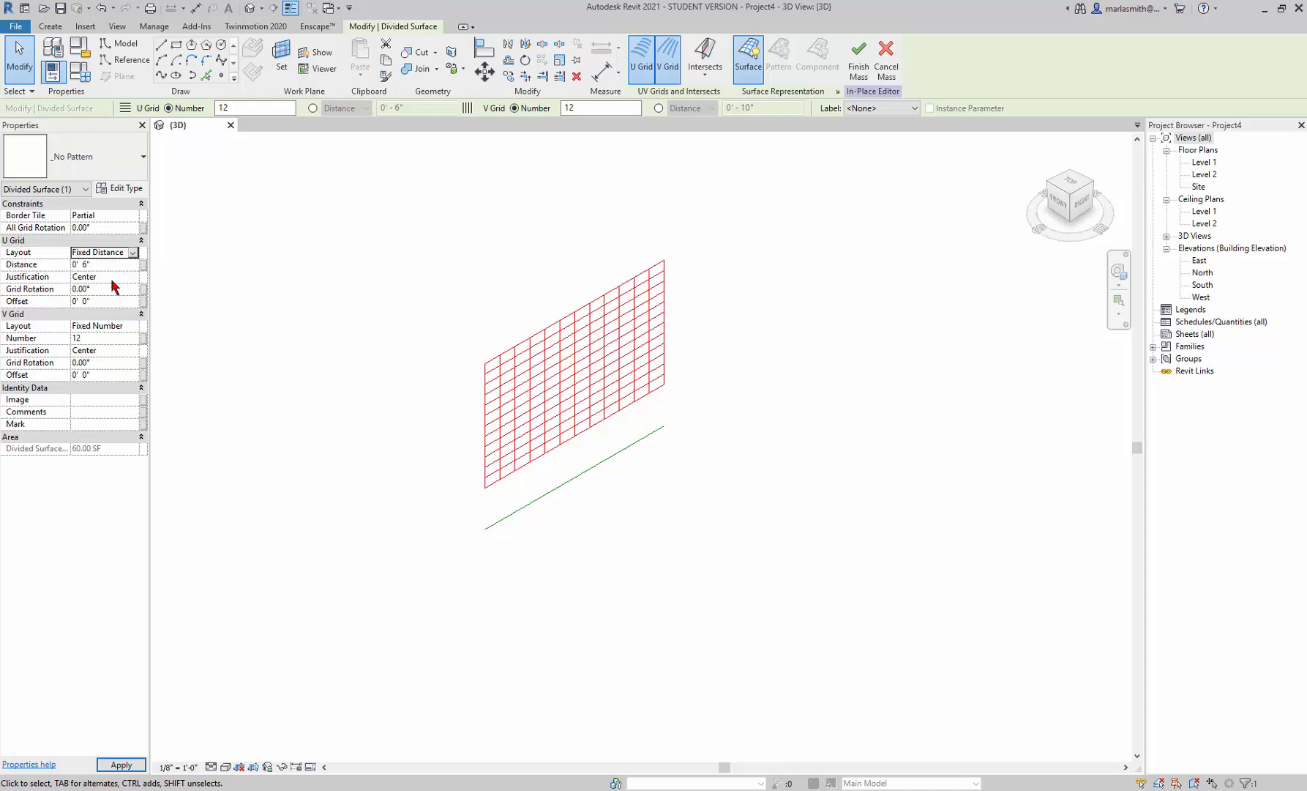
pyautogui.click(135, 328)
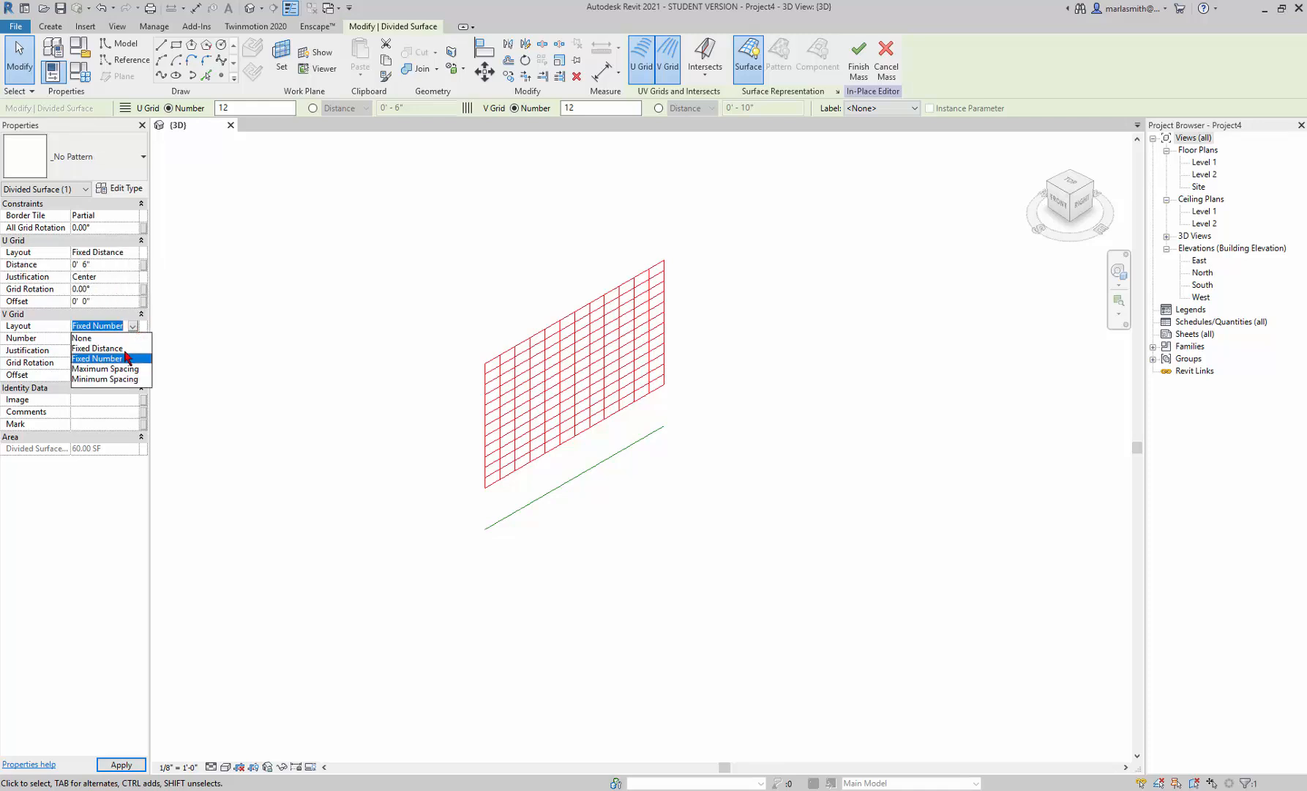
pyautogui.click(125, 349)
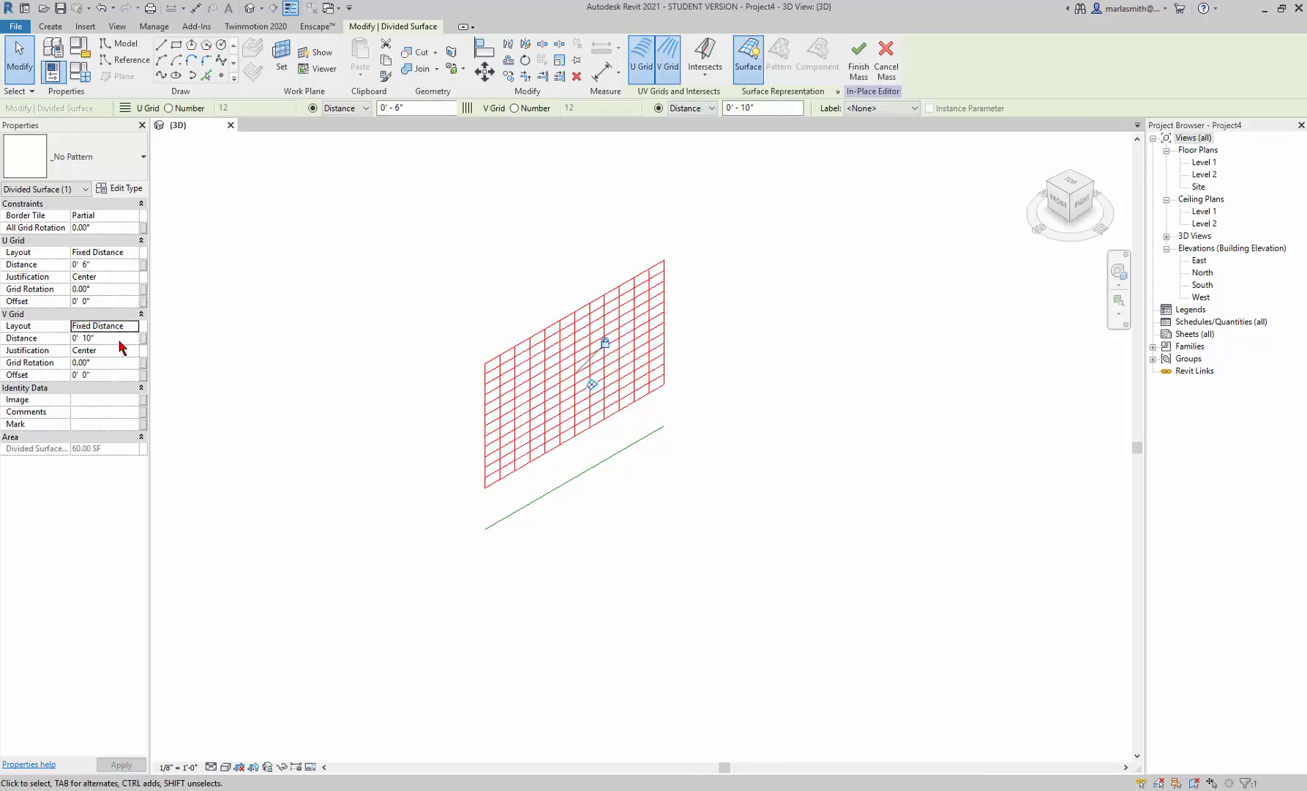
pyautogui.click(120, 340)
pyautogui.write('4')
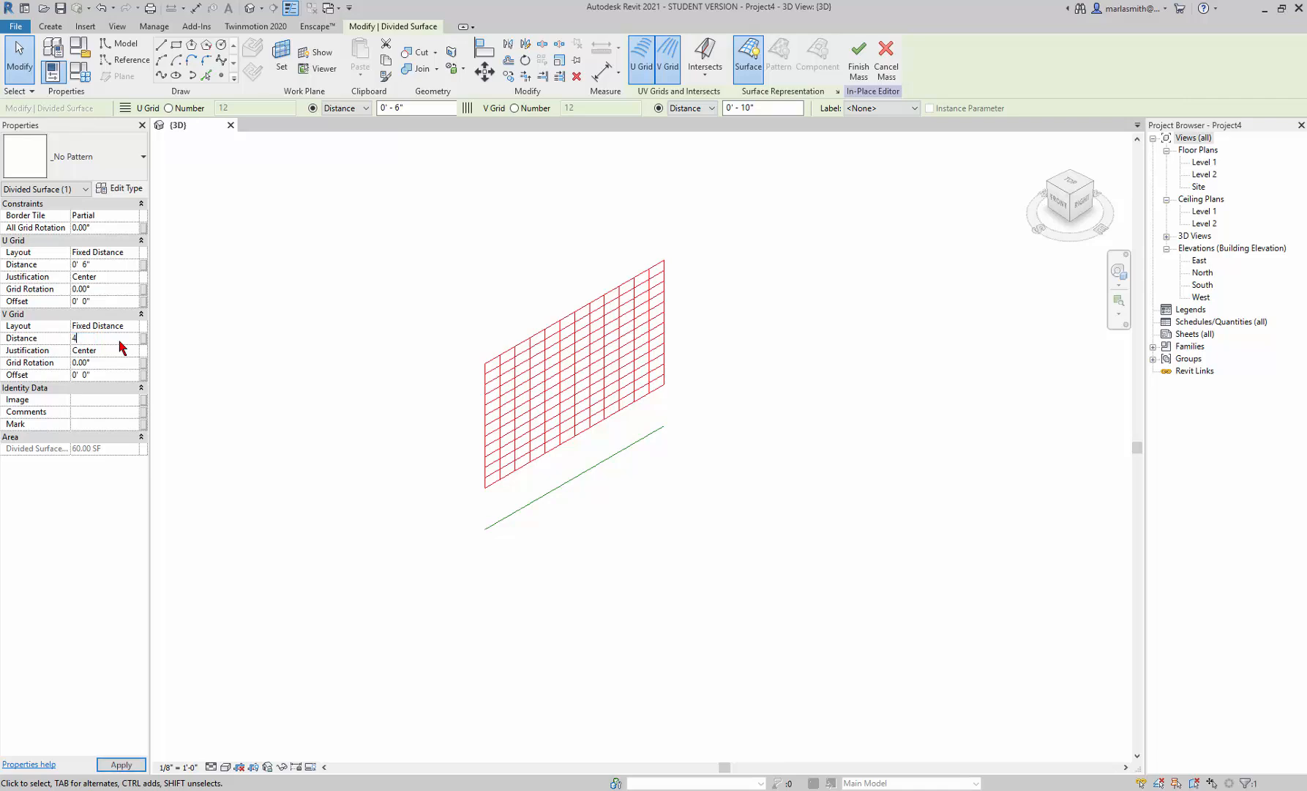
pyautogui.click(106, 264)
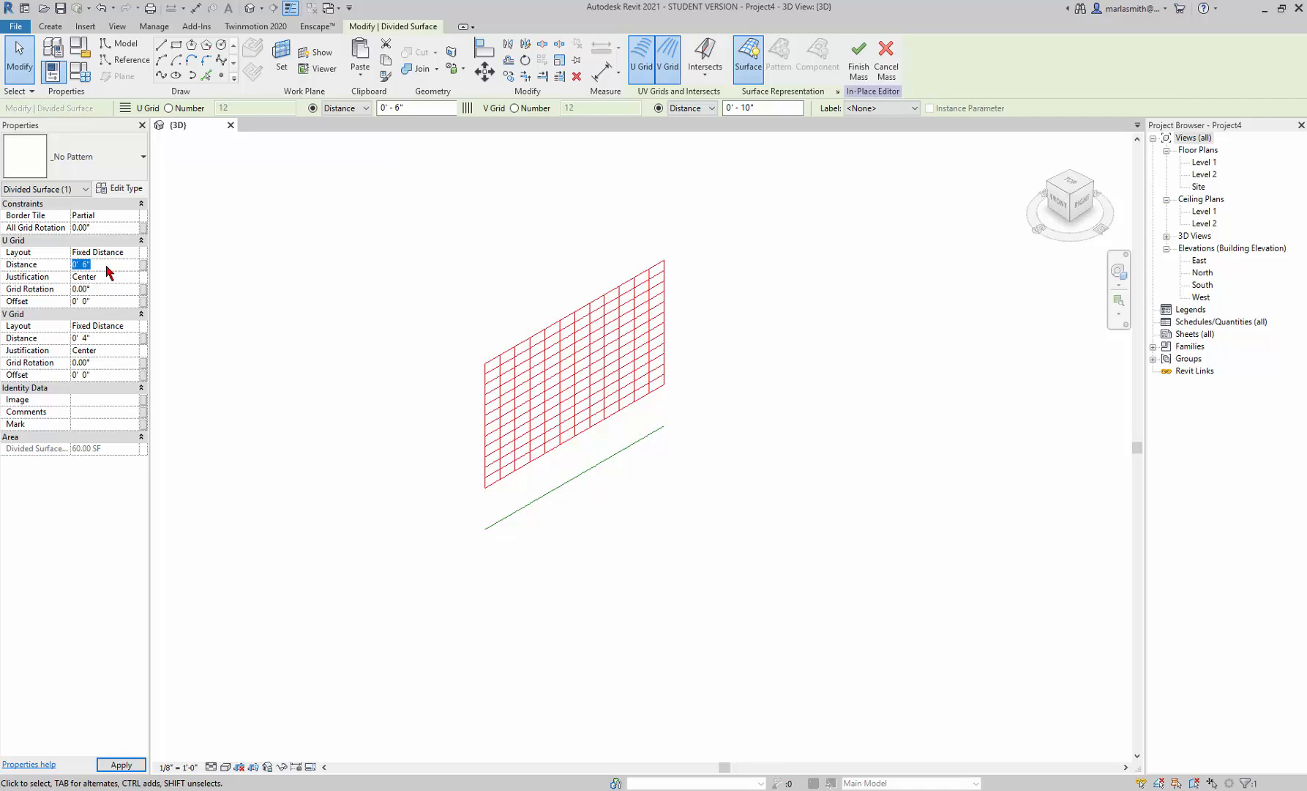
pyautogui.write('9')
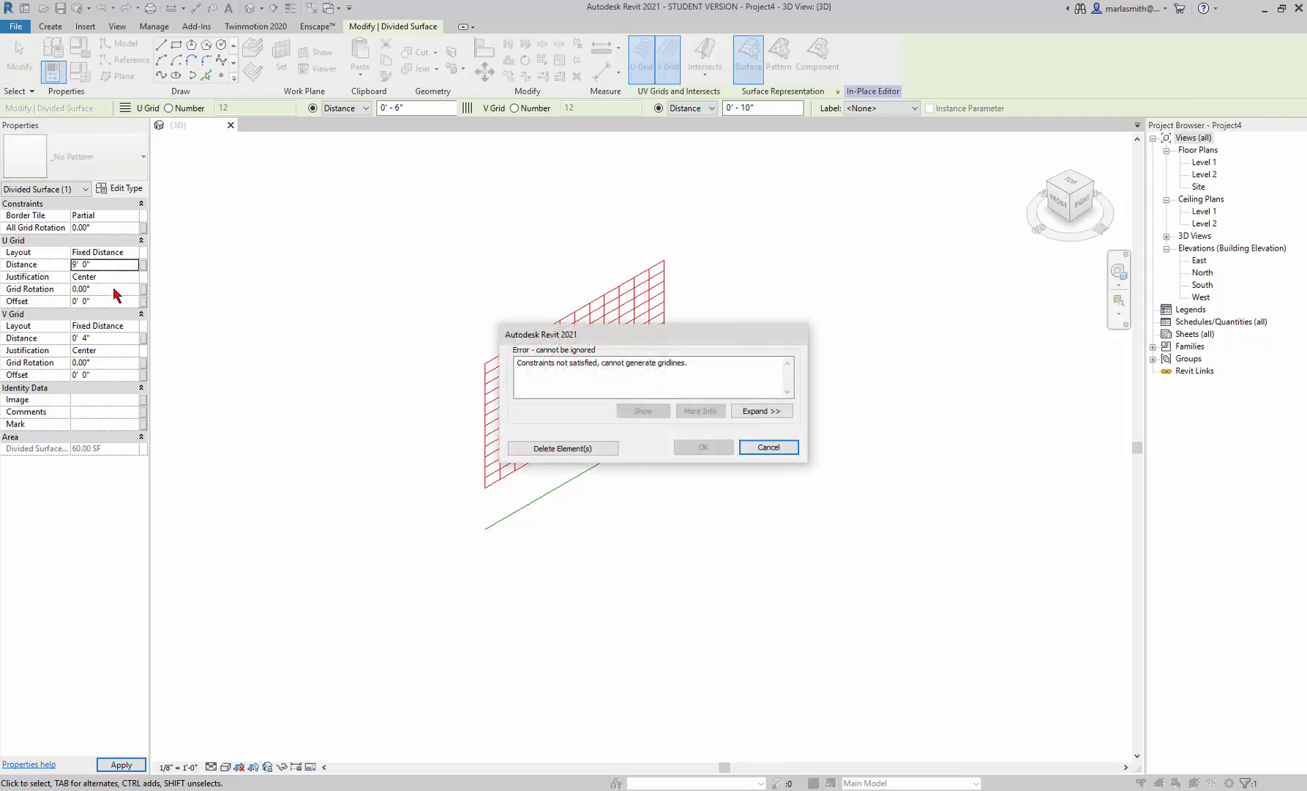
pyautogui.click(768, 447)
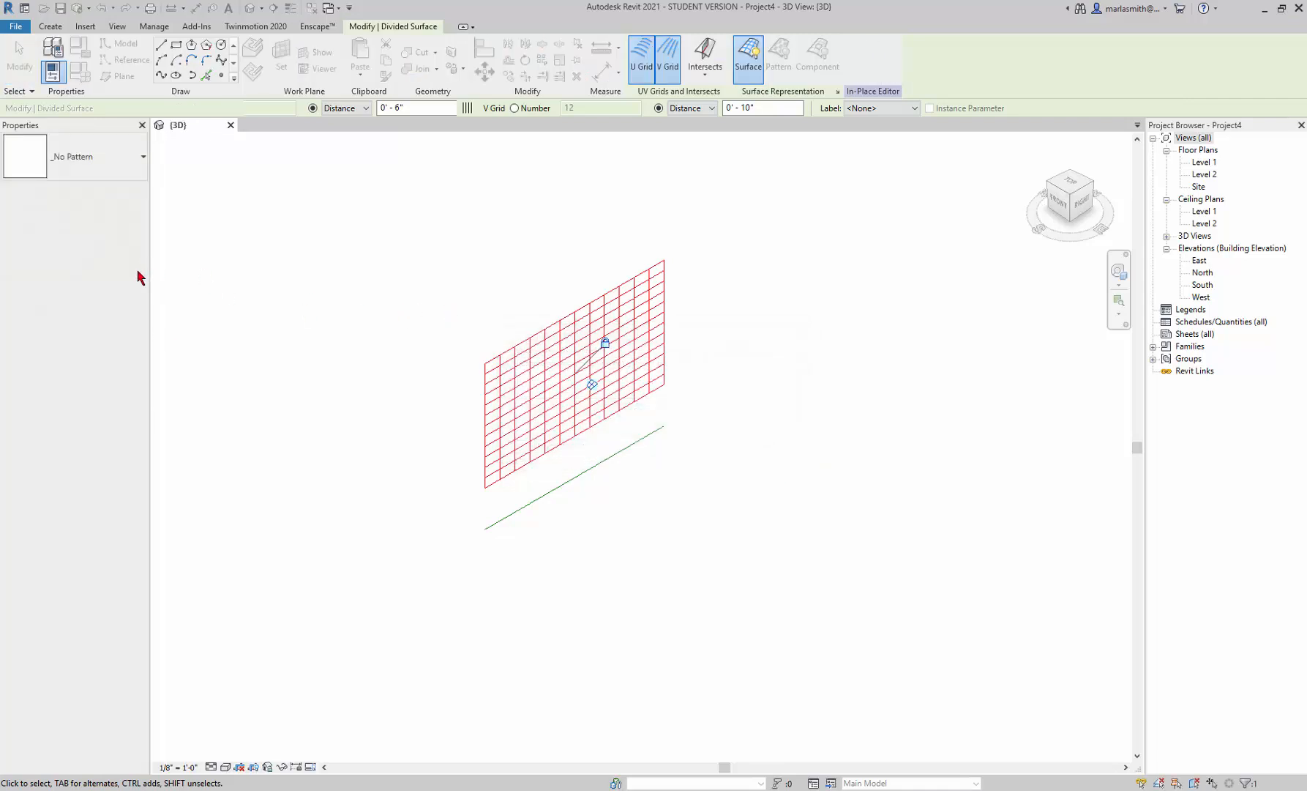
# - Set the divided surface's U grid distance to 9" and its V grid distance to 4"
pyautogui.click(118, 266)
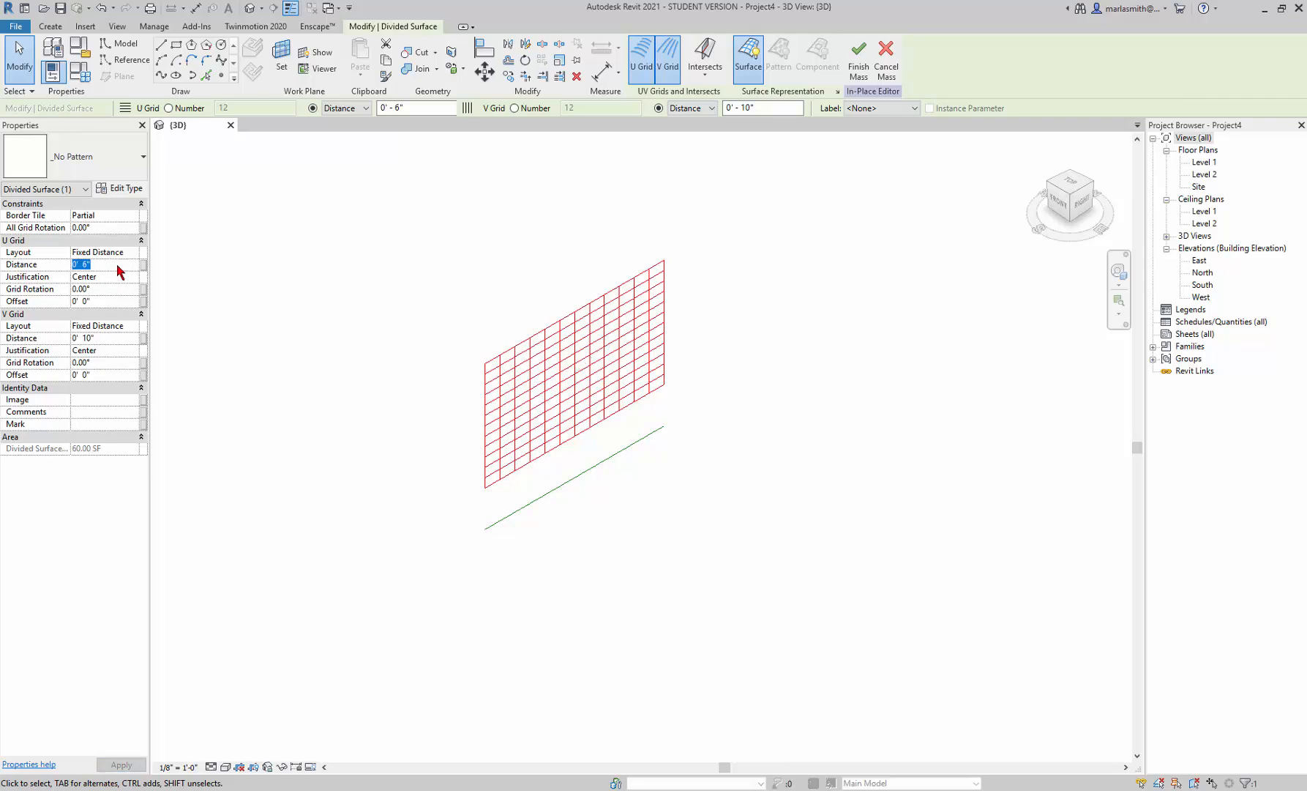
pyautogui.write('9"')
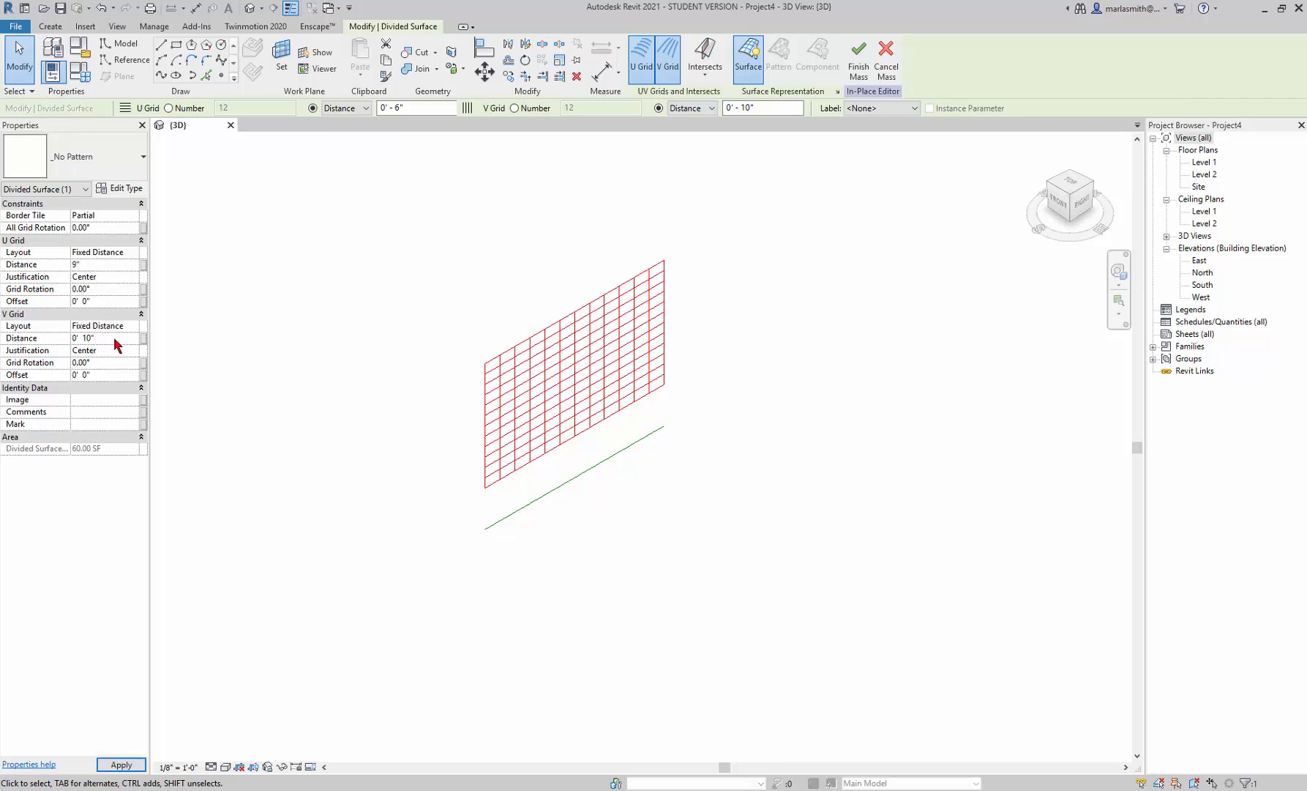
pyautogui.click(108, 338)
pyautogui.write('4"')
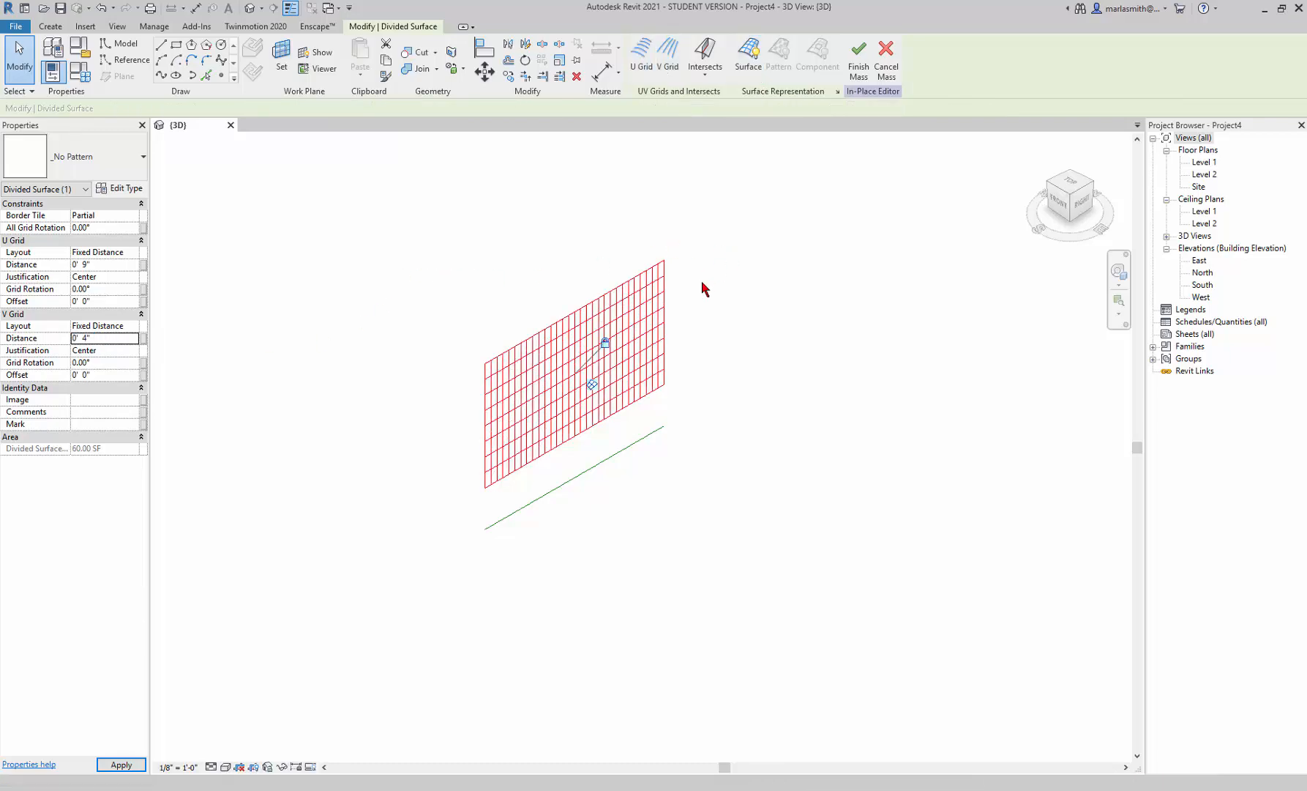
# - Turn on the display of nodes in the divided surface's Surface Representation settings
pyautogui.scroll(3, 669, 294)
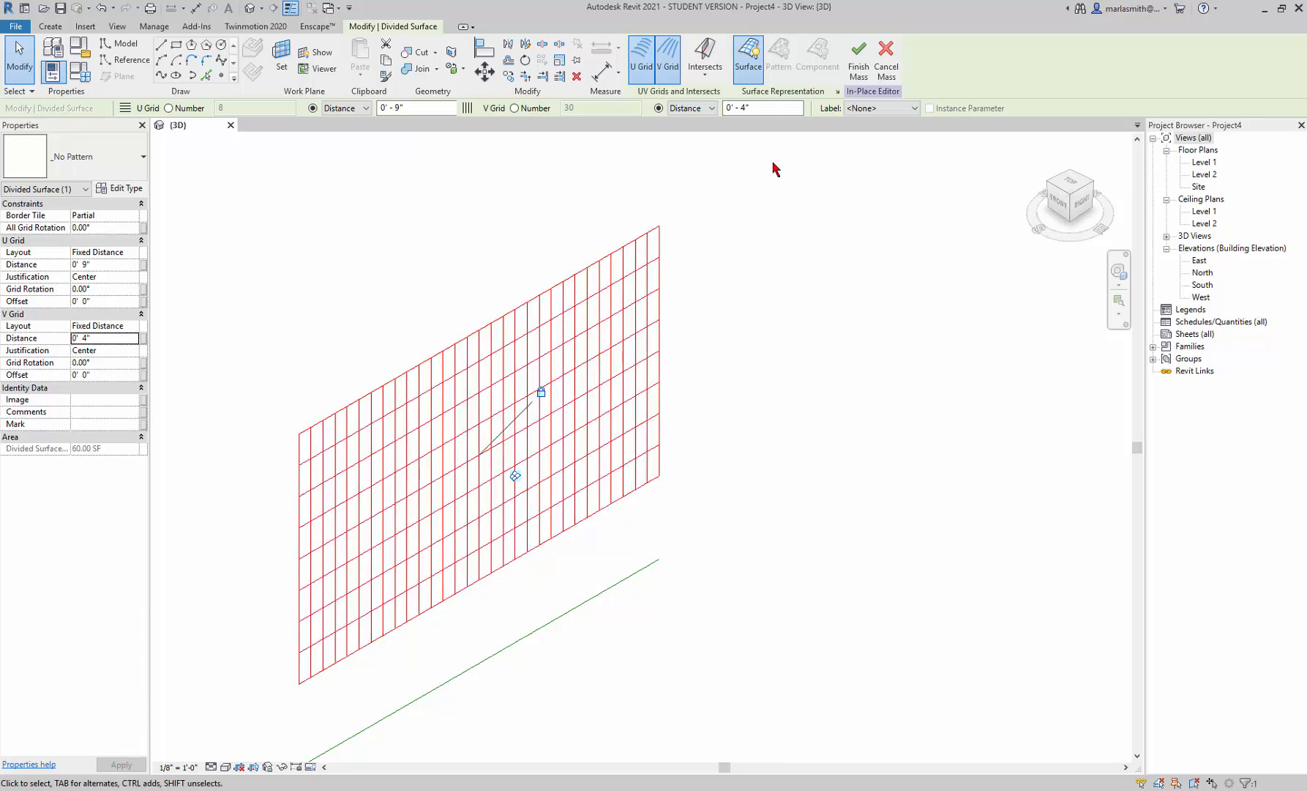
pyautogui.click(838, 94)
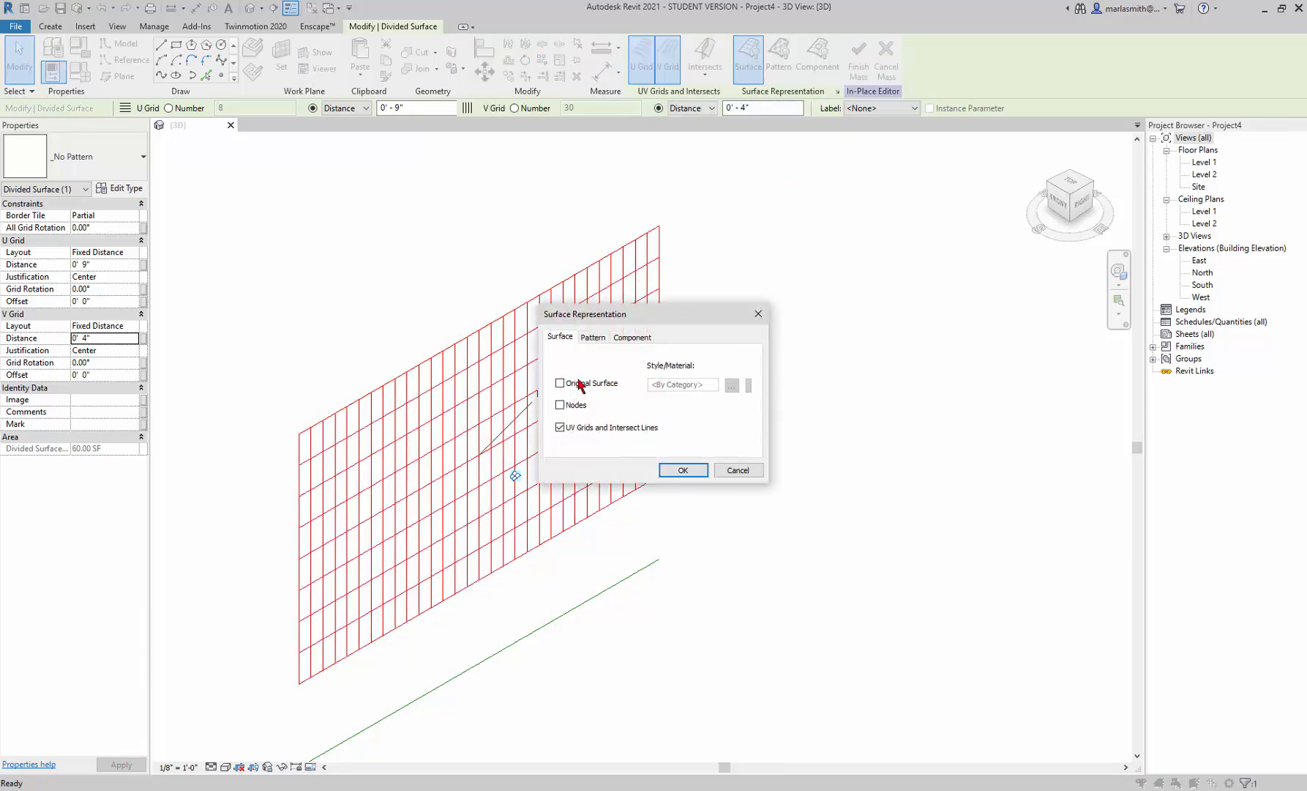
pyautogui.click(560, 405)
pyautogui.click(701, 473)
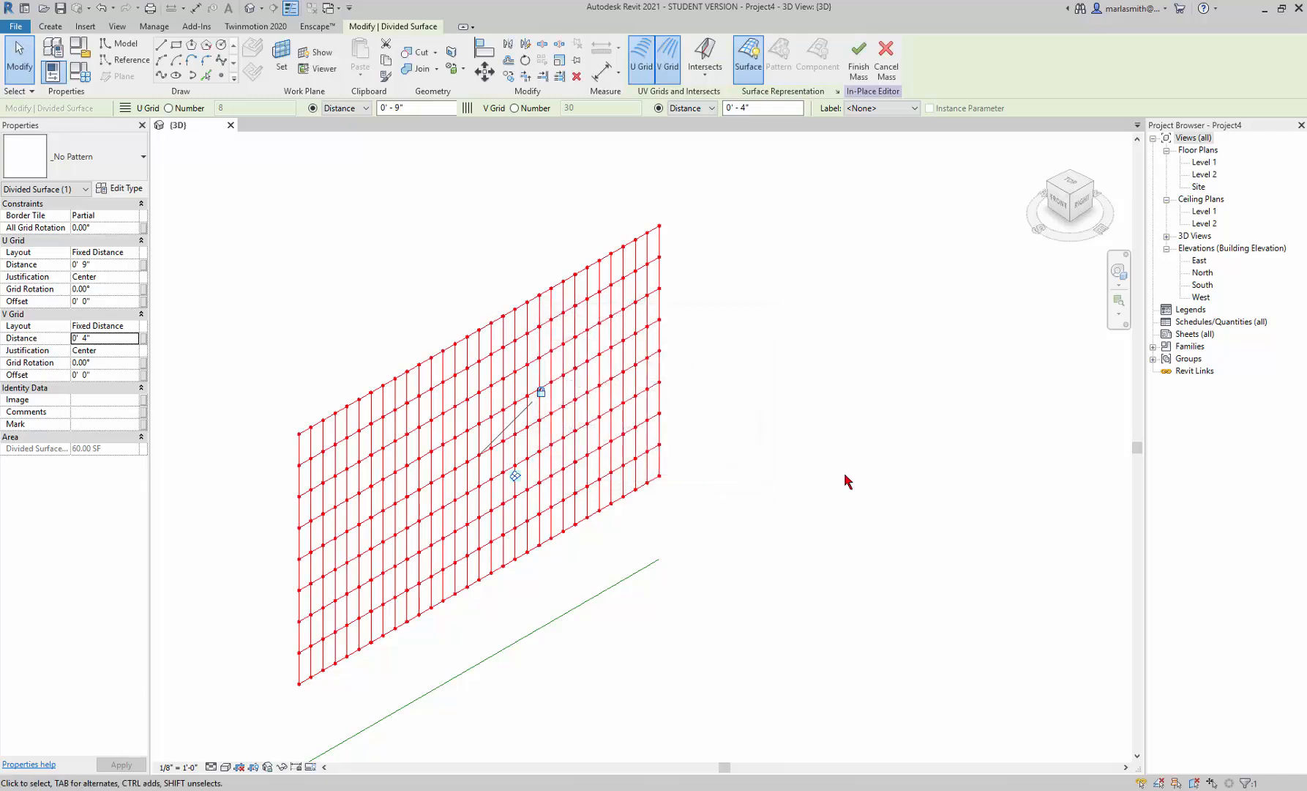
# - Place the 4" x 9" type of 4pt felt nested double on the four nodes of the upper-left grid cell, clockwise from the upper-left node
pyautogui.click(1154, 348)
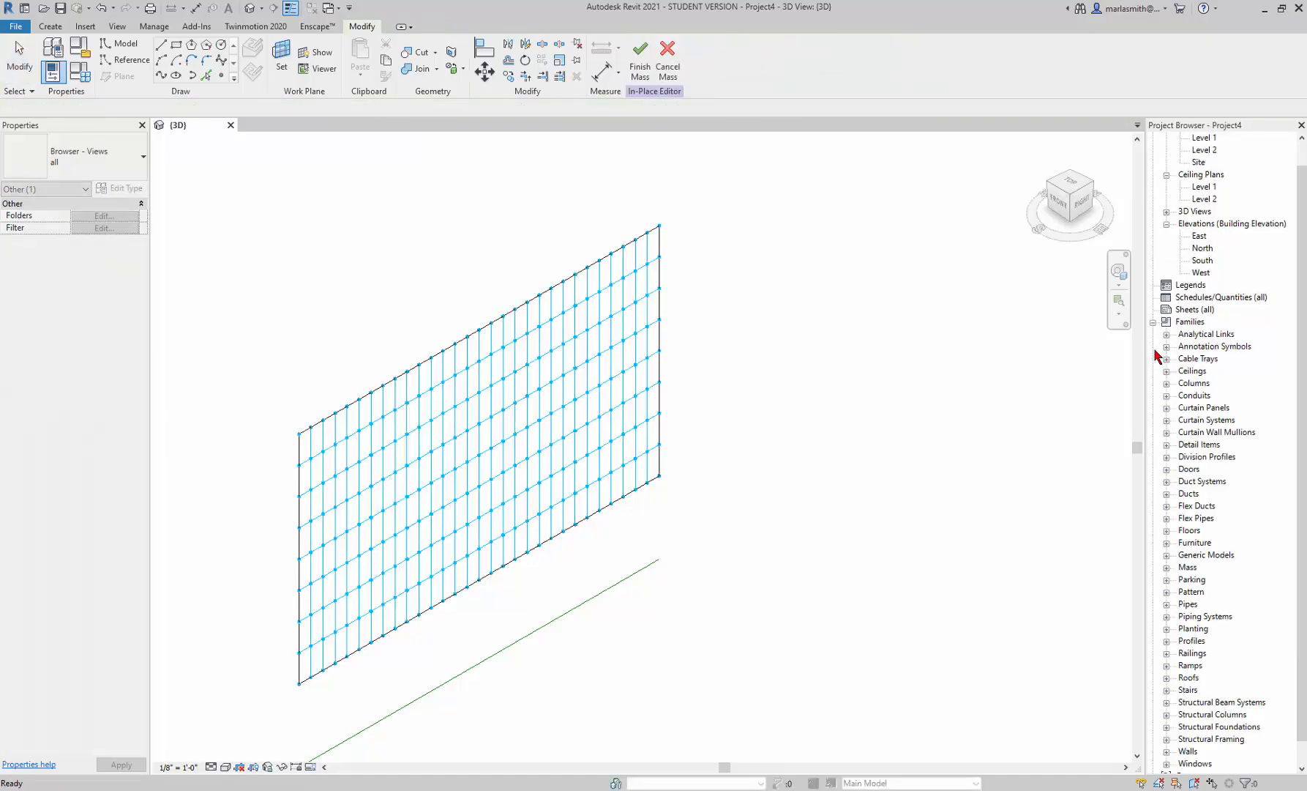
pyautogui.click(1167, 556)
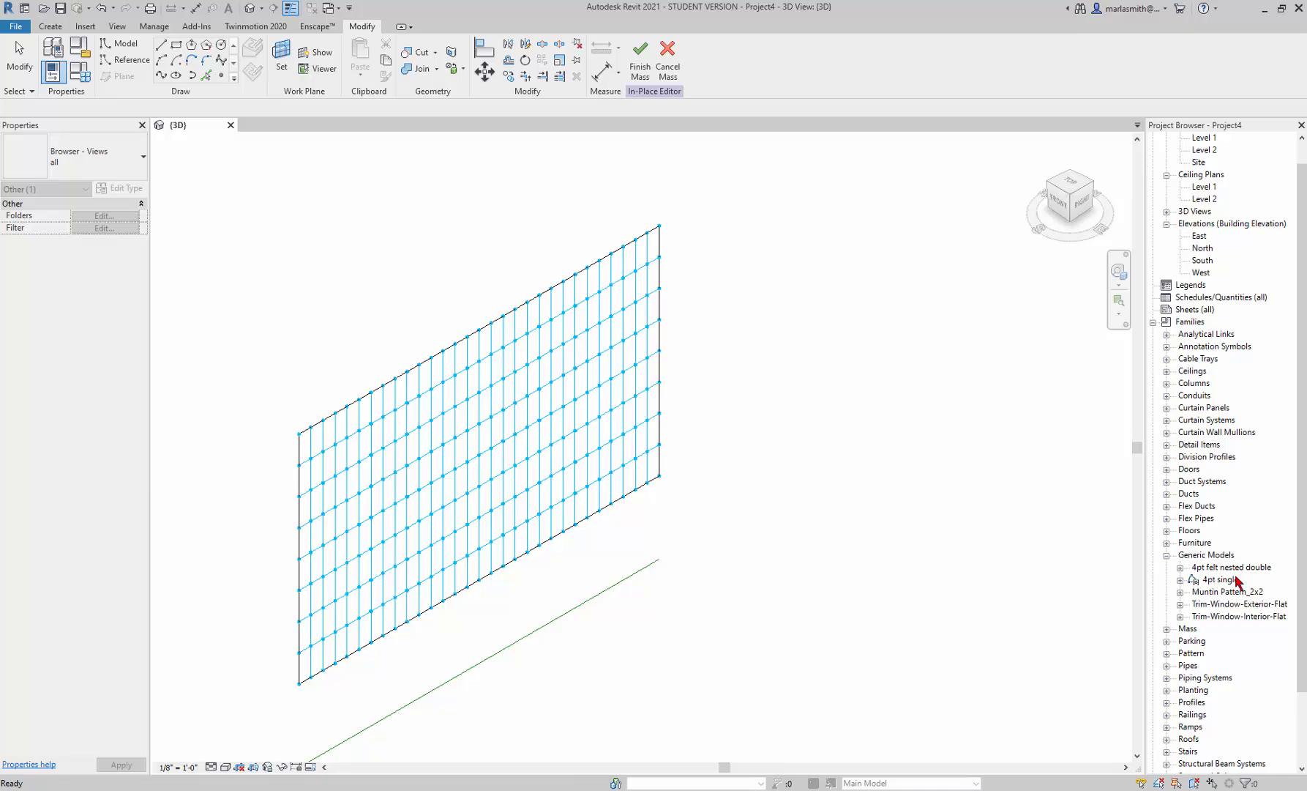
pyautogui.click(1180, 568)
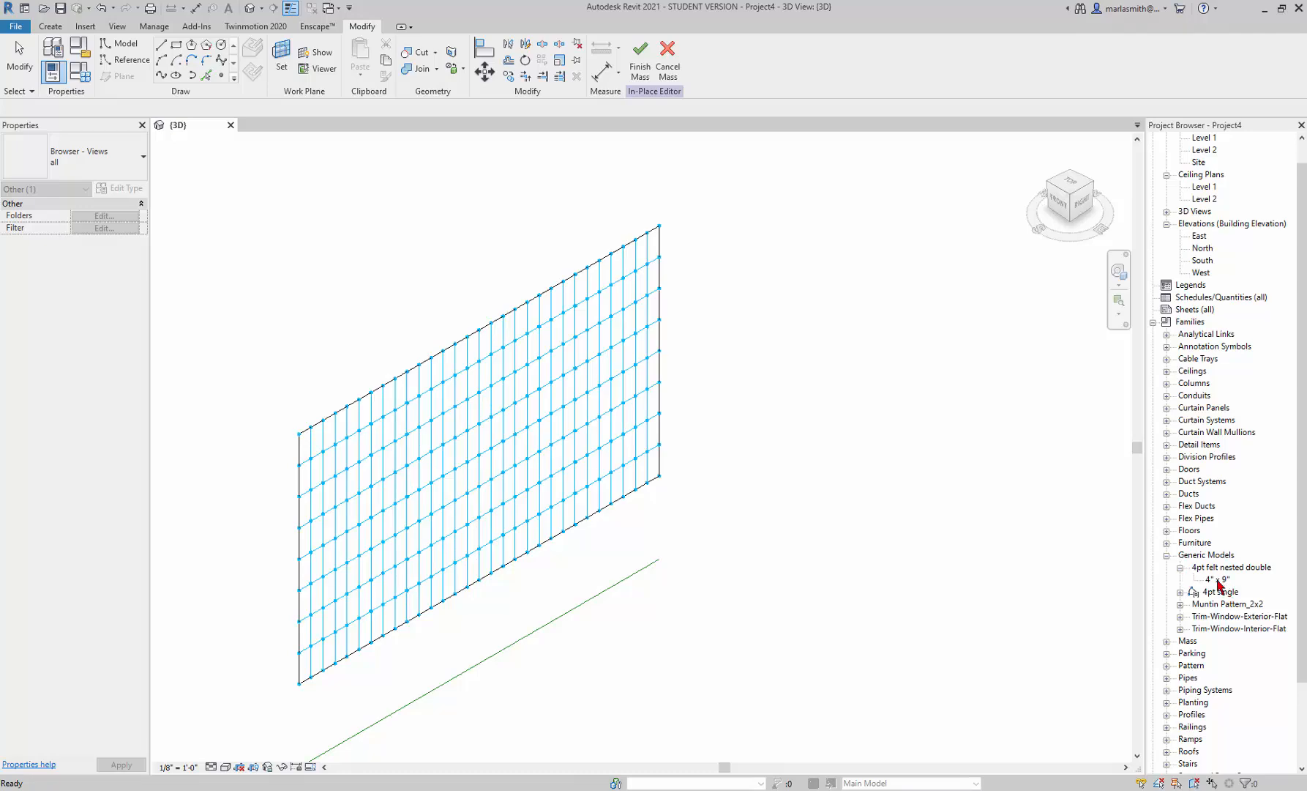
pyautogui.moveTo(1219, 583); pyautogui.dragTo(335, 419)
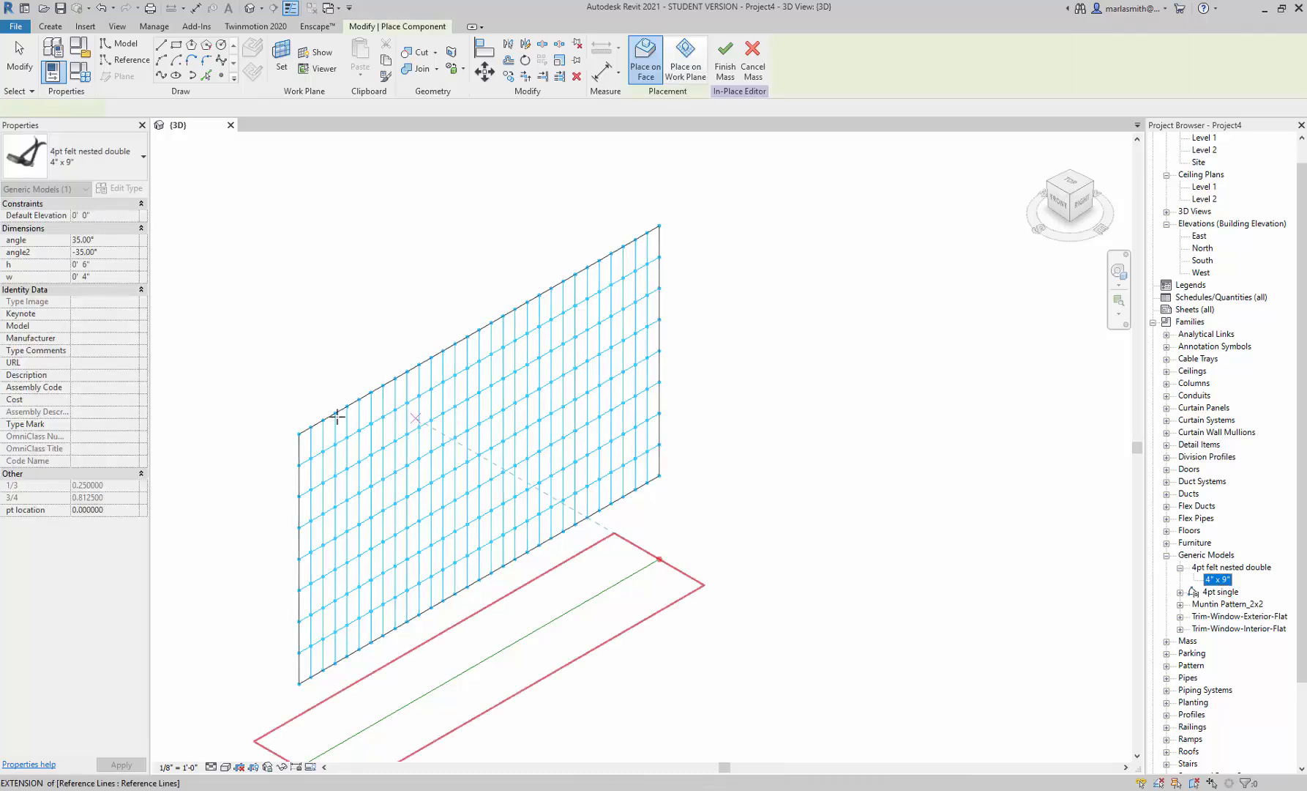
pyautogui.scroll(5, 307, 443)
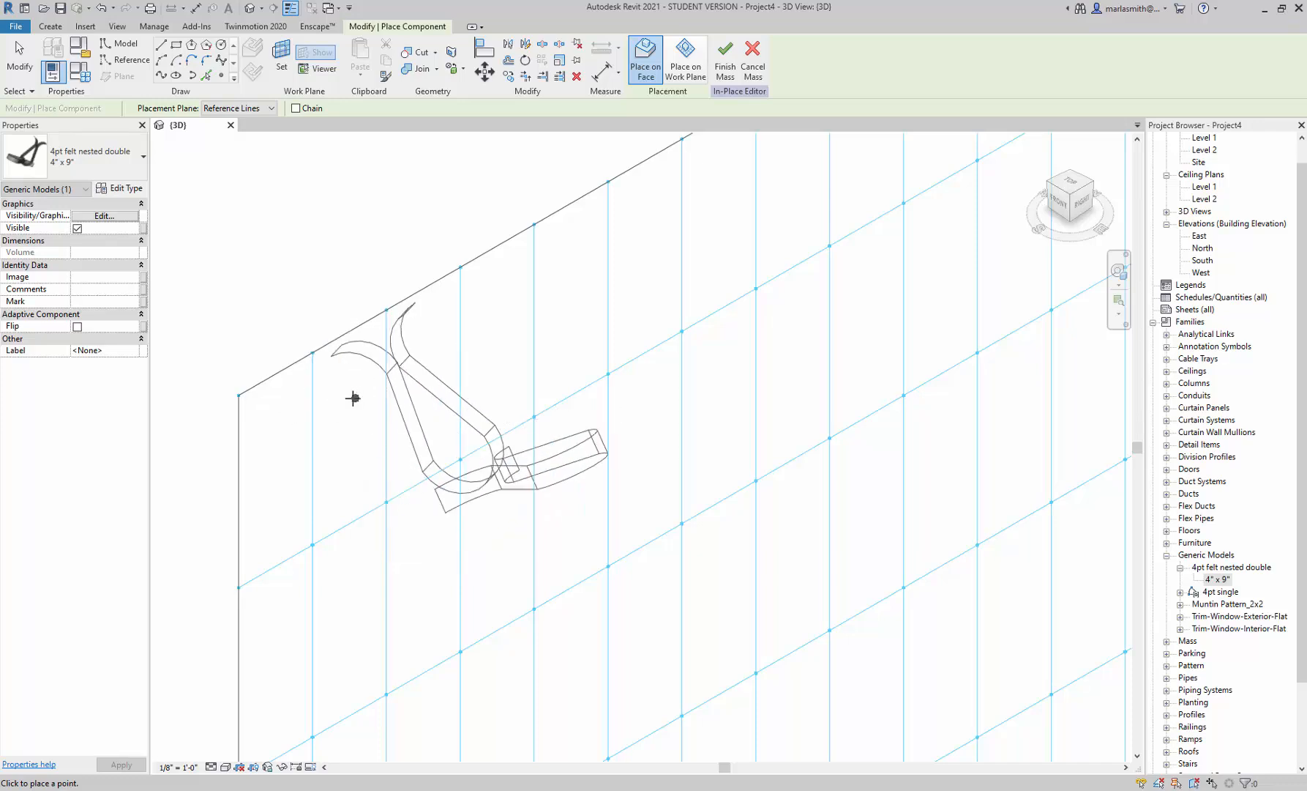
pyautogui.click(239, 395)
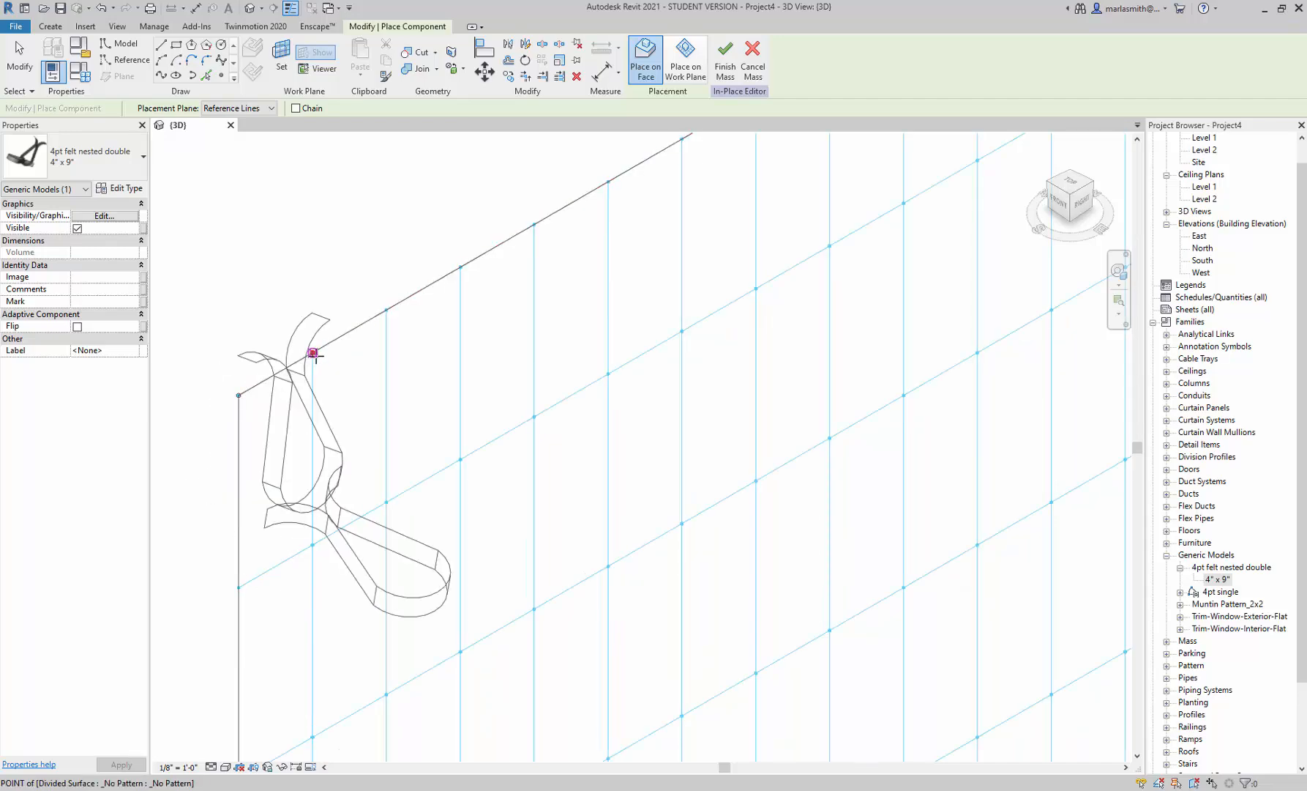
pyautogui.click(313, 353)
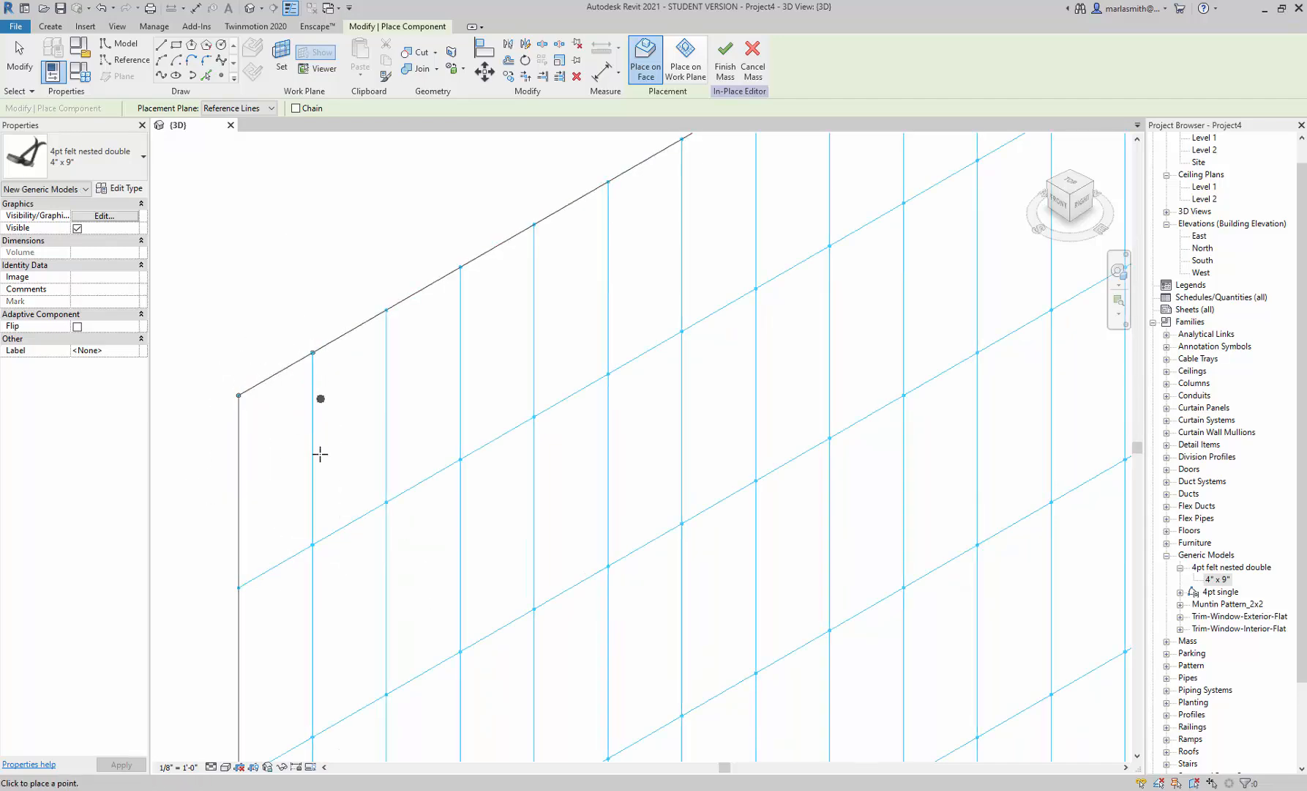
pyautogui.click(312, 545)
pyautogui.click(239, 586)
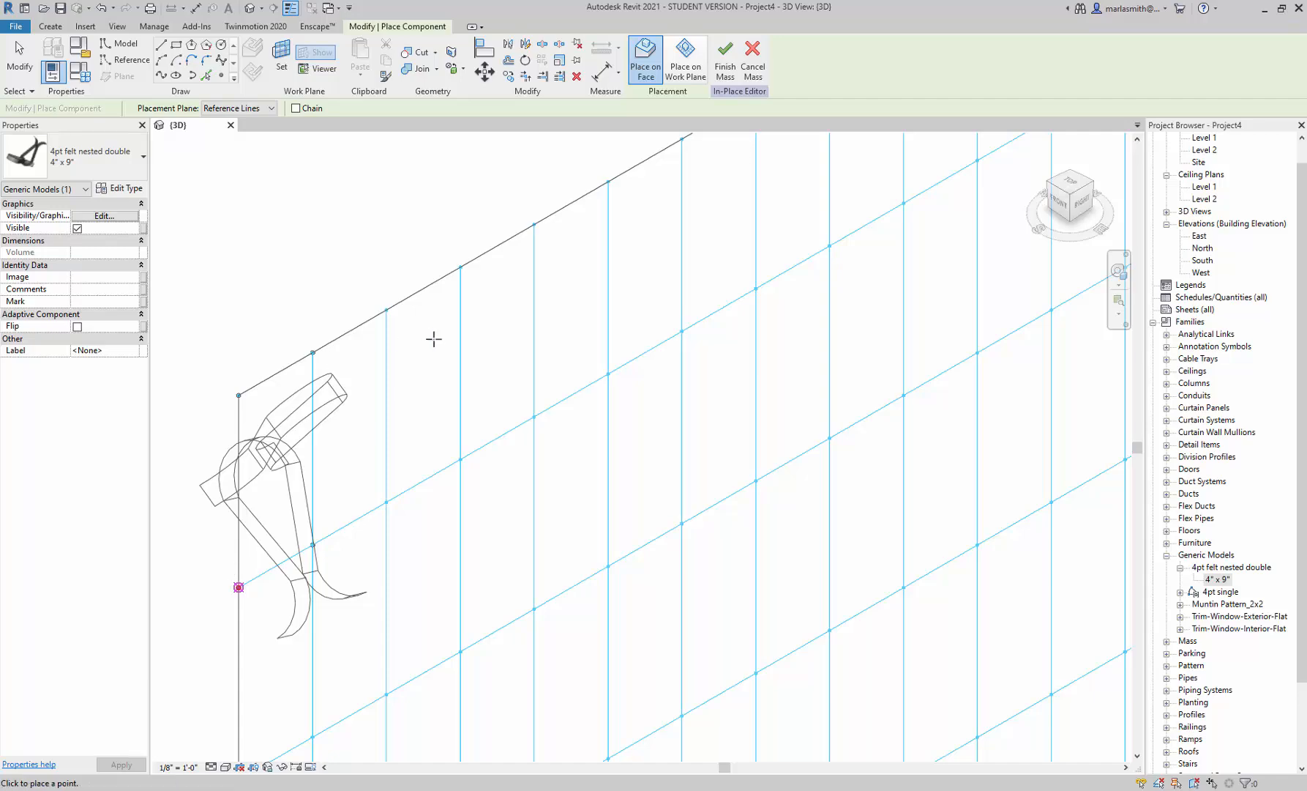
pyautogui.press('Escape')
# - Repeat the placed felt component across the whole divided surface
pyautogui.scroll(-4, 458, 366)
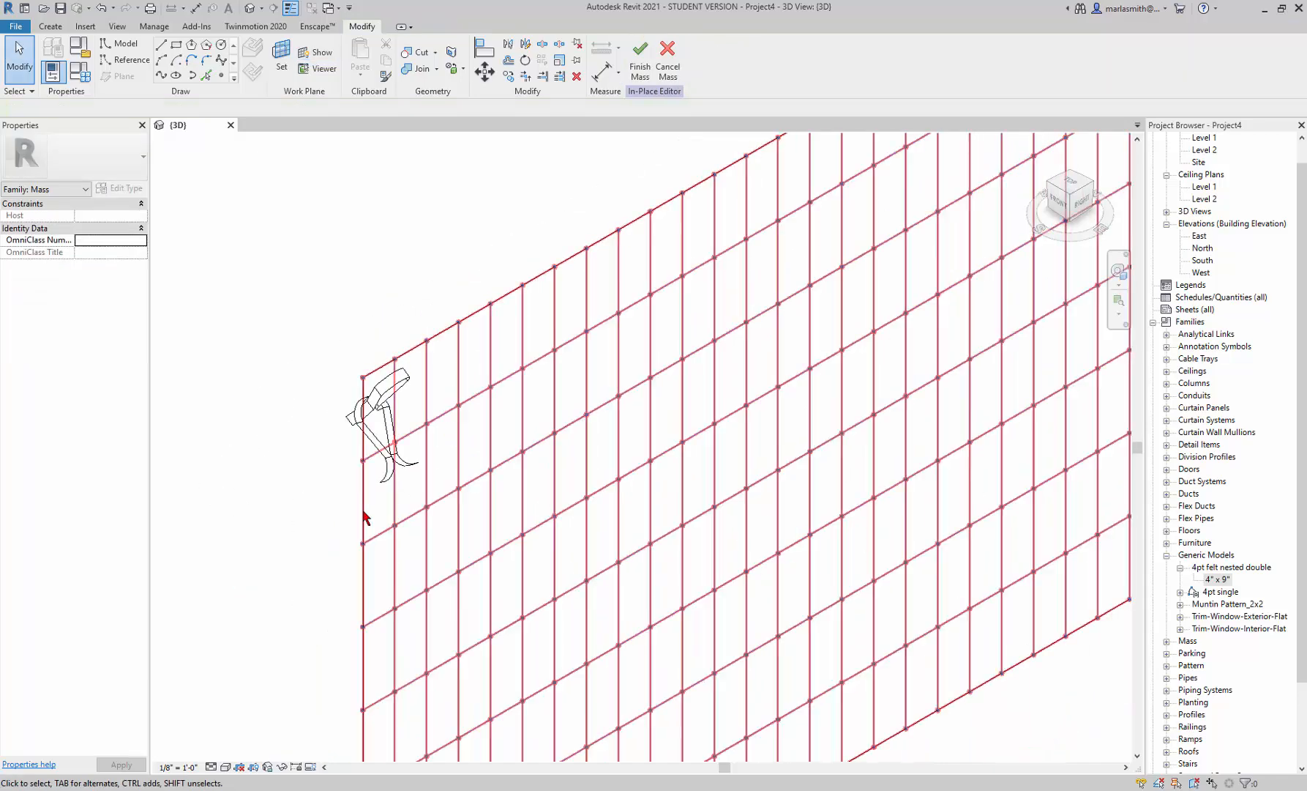
pyautogui.click(395, 403)
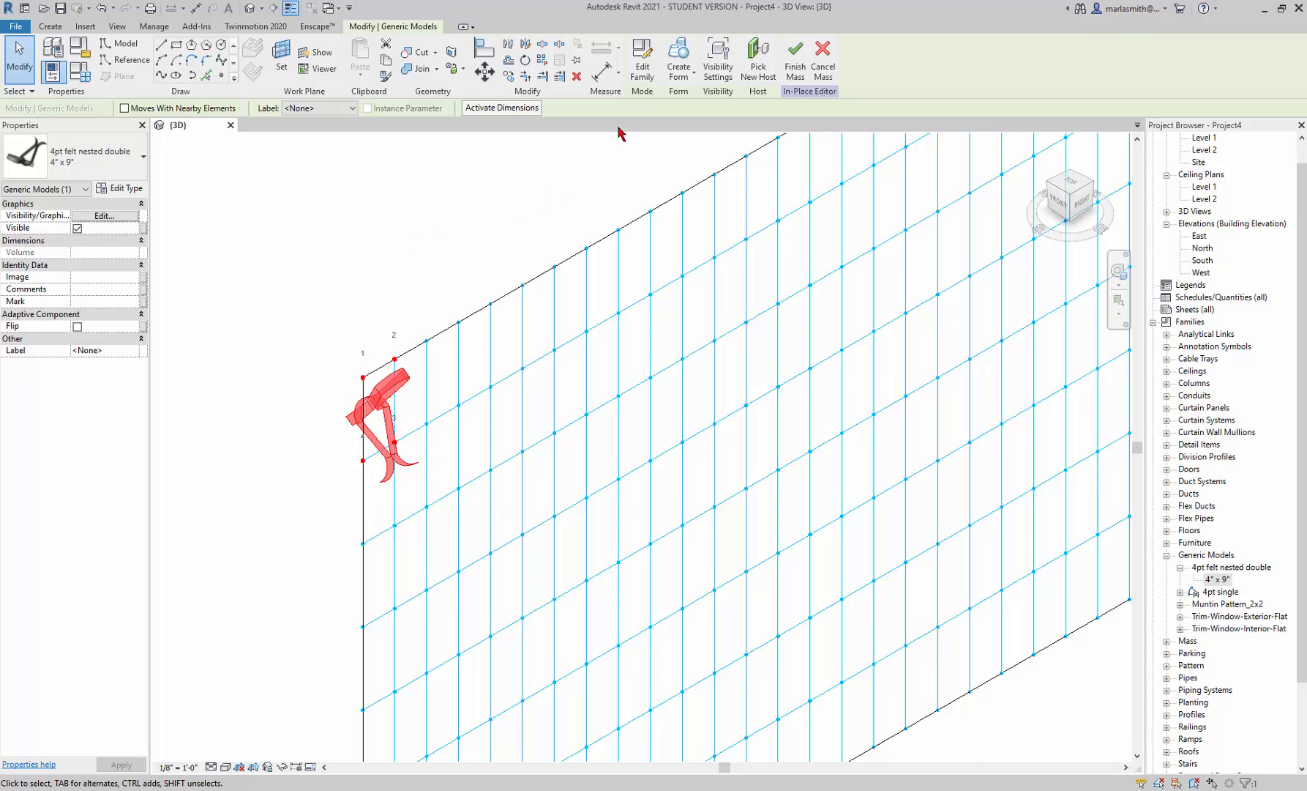
pyautogui.click(543, 62)
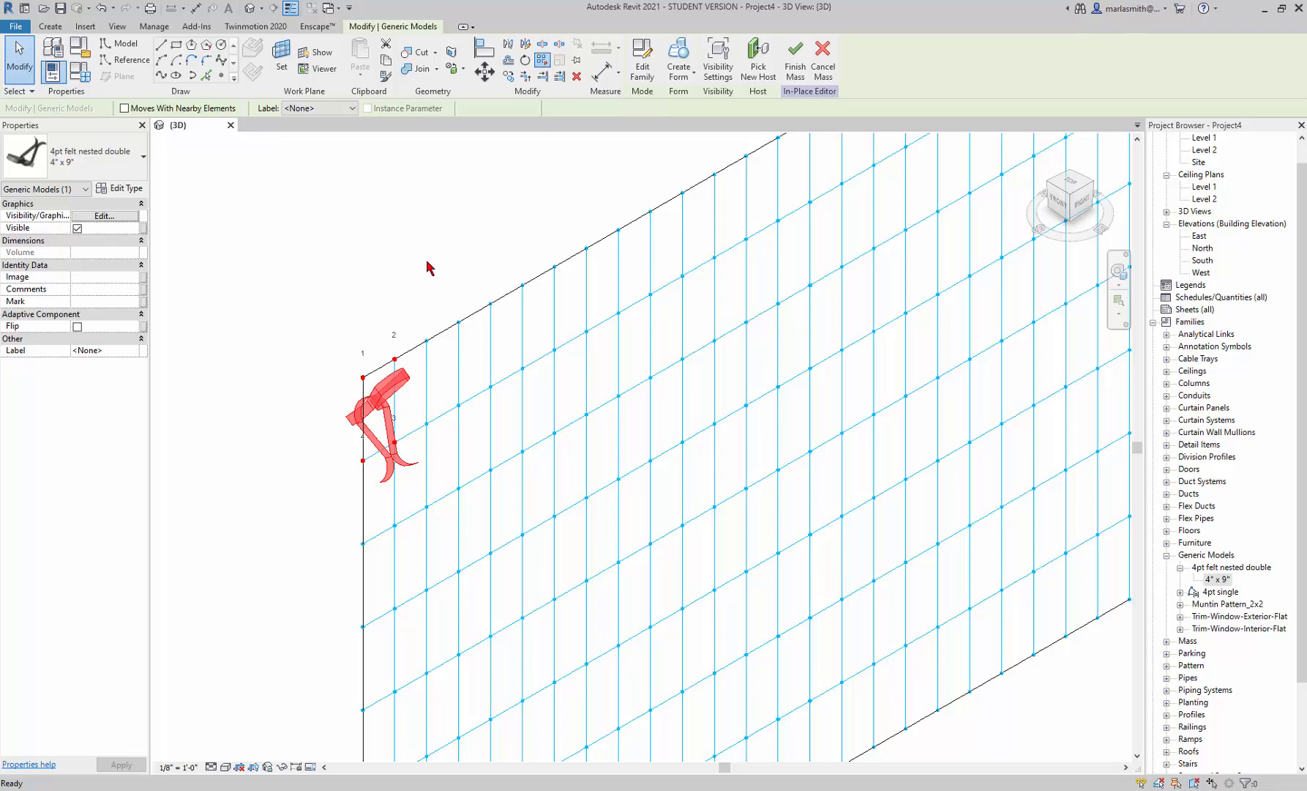
pyautogui.keyDown('shift'); pyautogui.moveTo(430, 269); pyautogui.dragTo(412, 292, button='middle'); pyautogui.keyUp('shift')
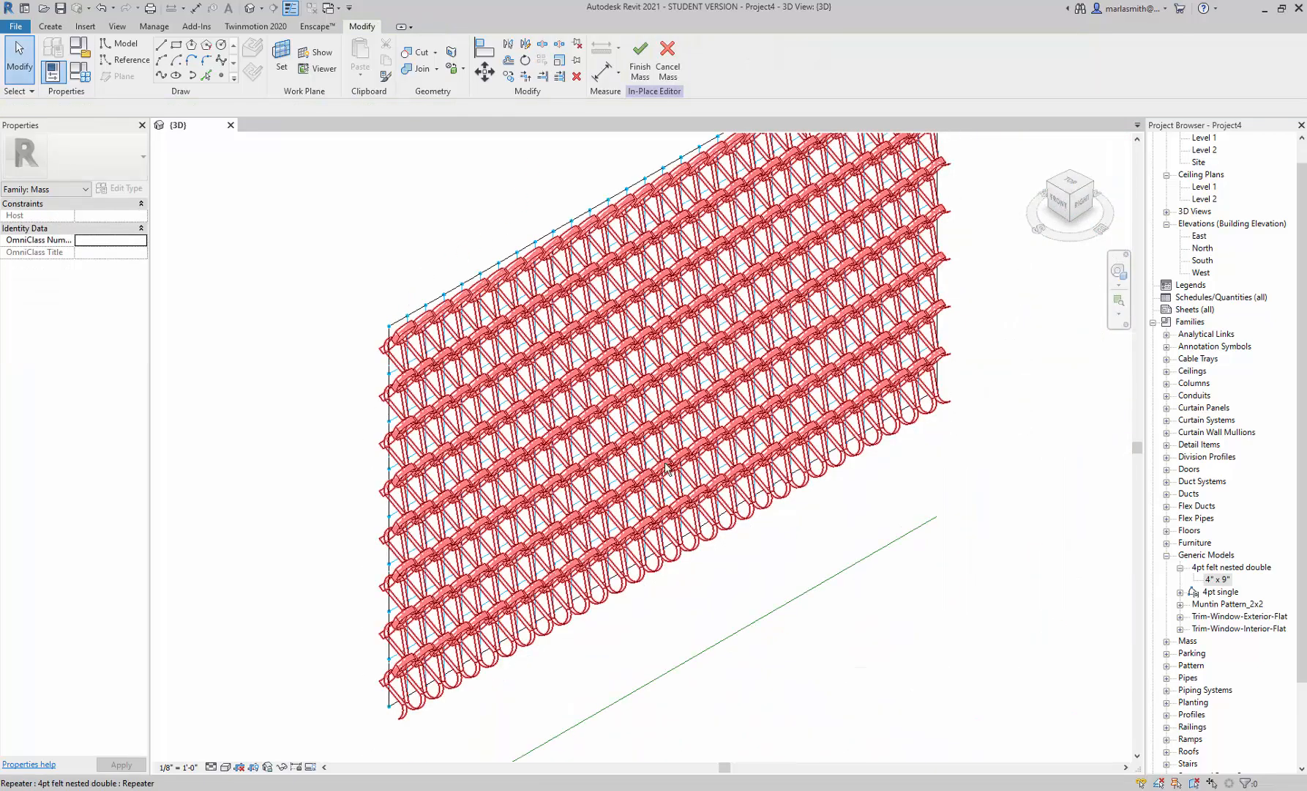
pyautogui.keyDown('shift'); pyautogui.moveTo(665, 467); pyautogui.dragTo(591, 387, button='middle'); pyautogui.keyUp('shift')
pyautogui.scroll(-4, 398, 271)
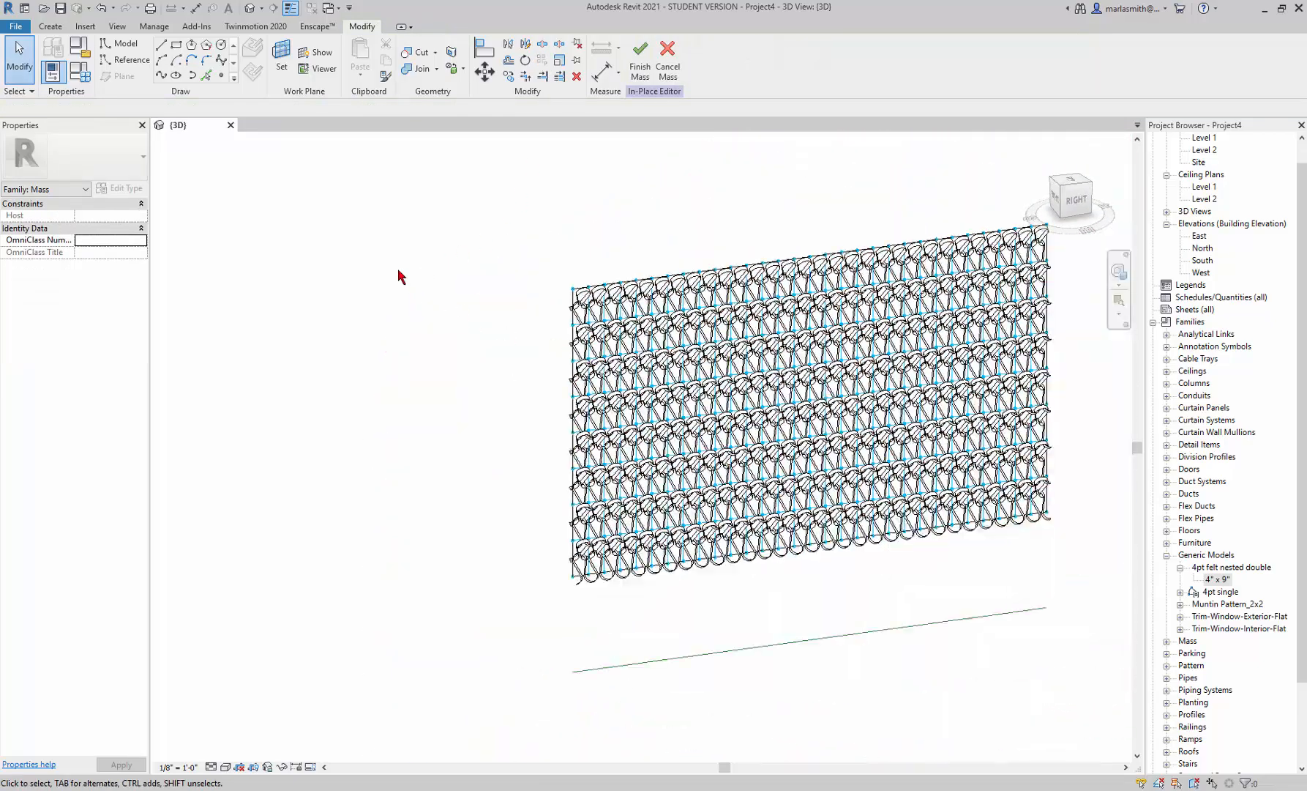
pyautogui.scroll(2, 770, 230)
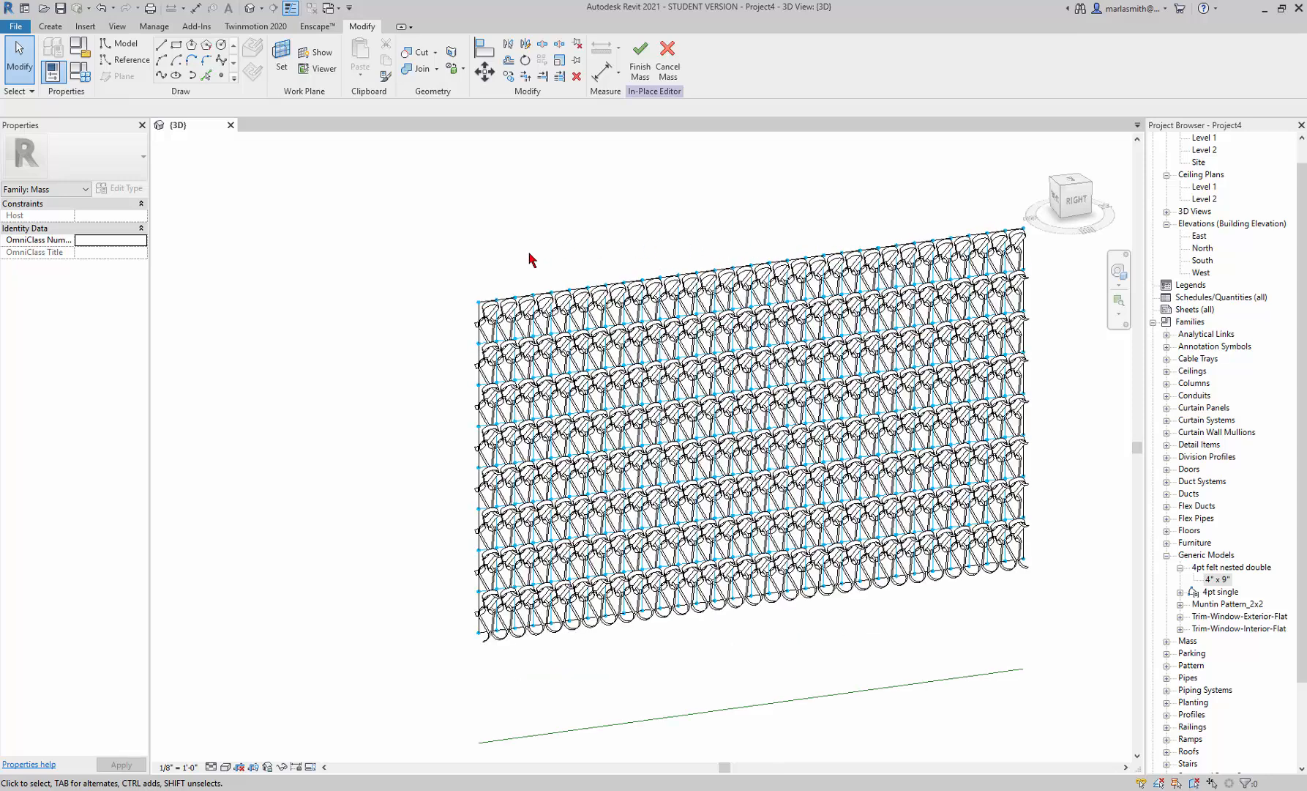
# - Open the East elevation and set its visual style to Shaded
pyautogui.doubleClick(1201, 238)
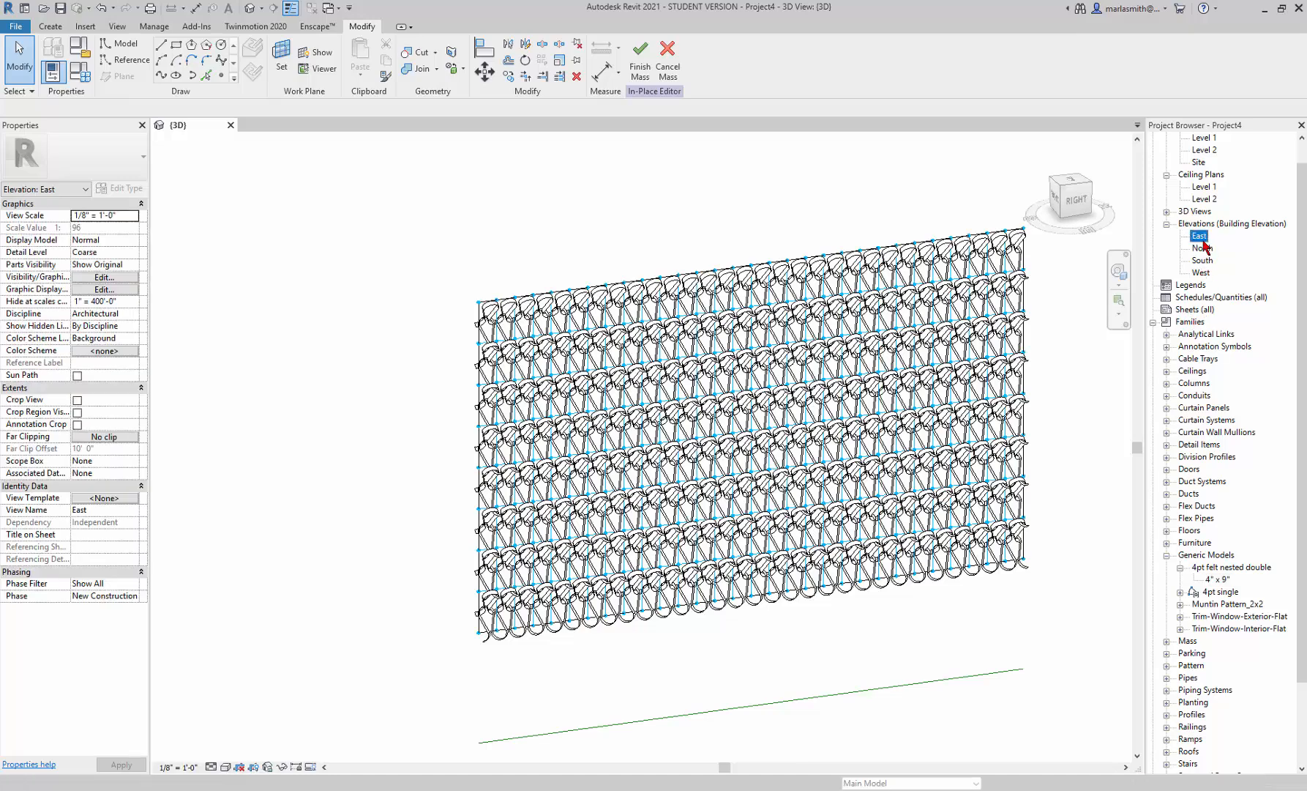
pyautogui.scroll(5, 659, 469)
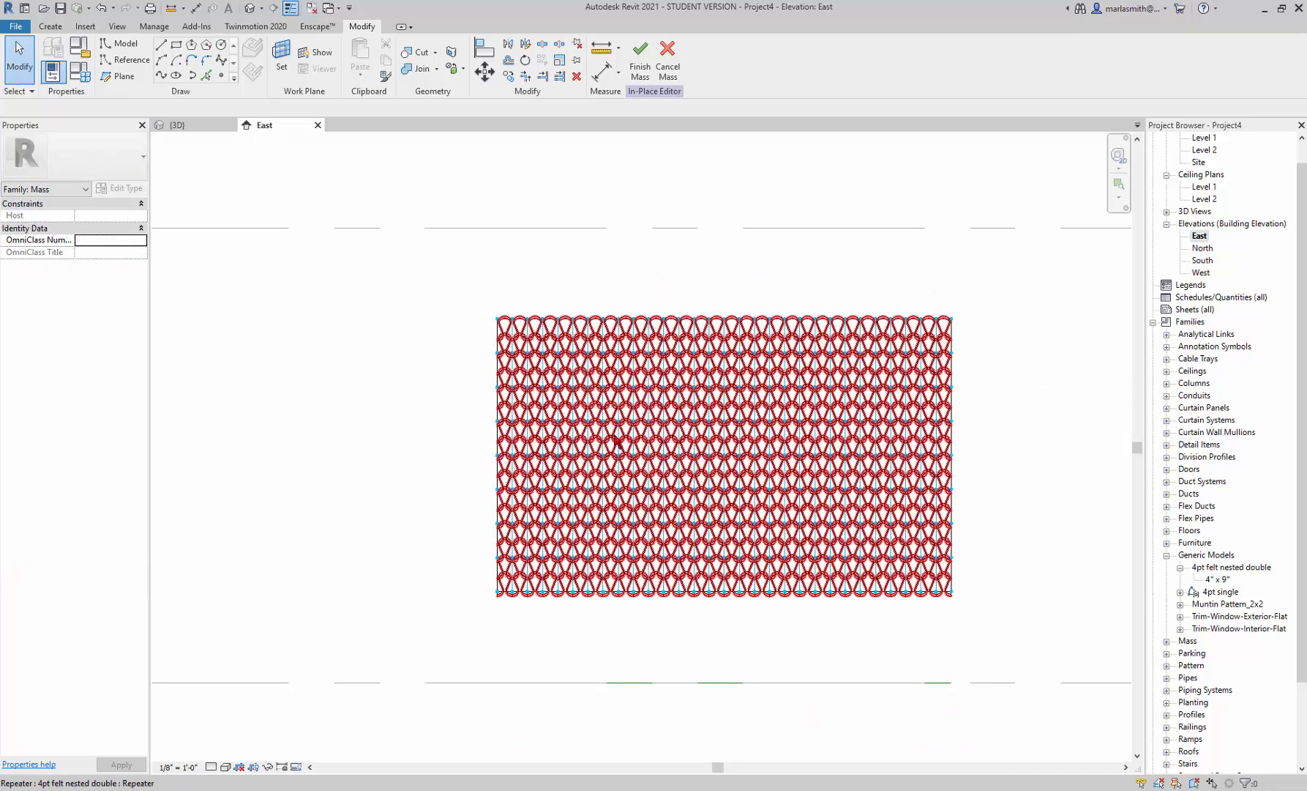
pyautogui.click(227, 767)
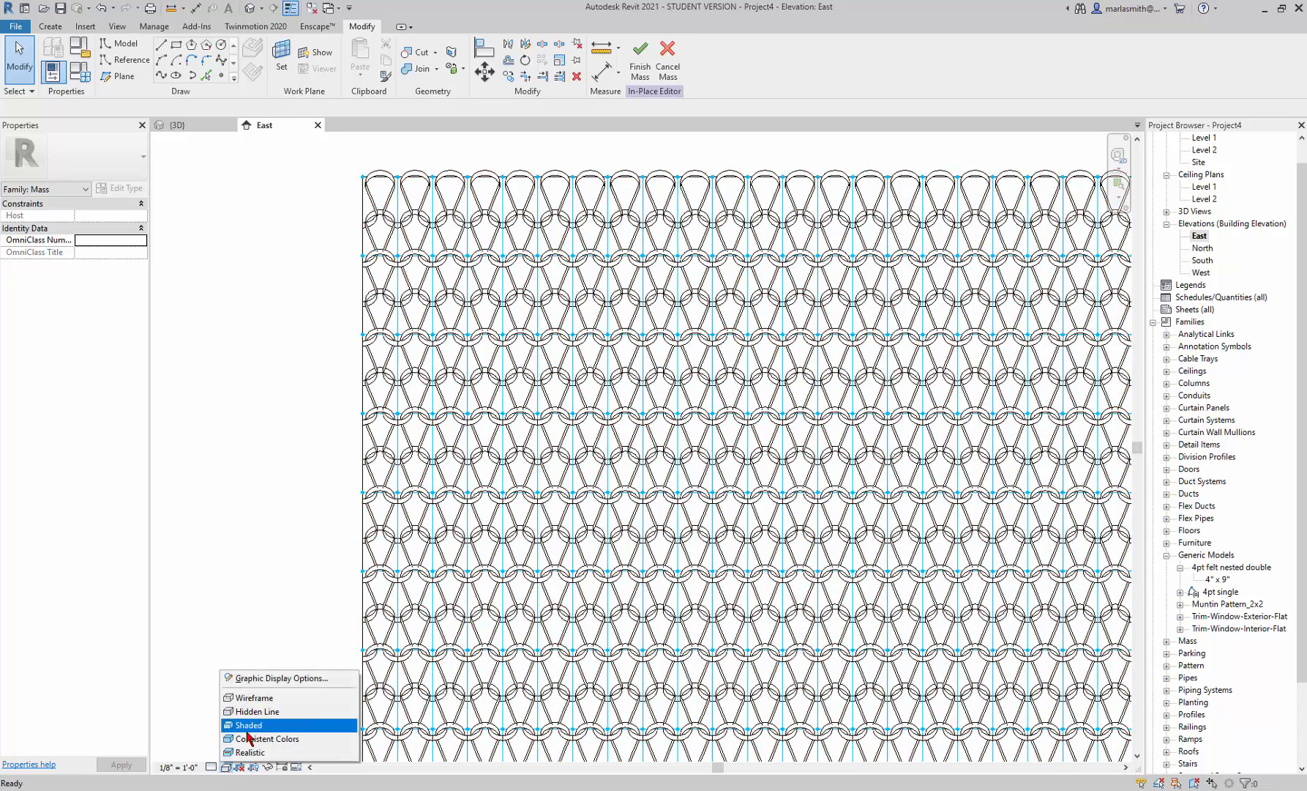
pyautogui.click(249, 724)
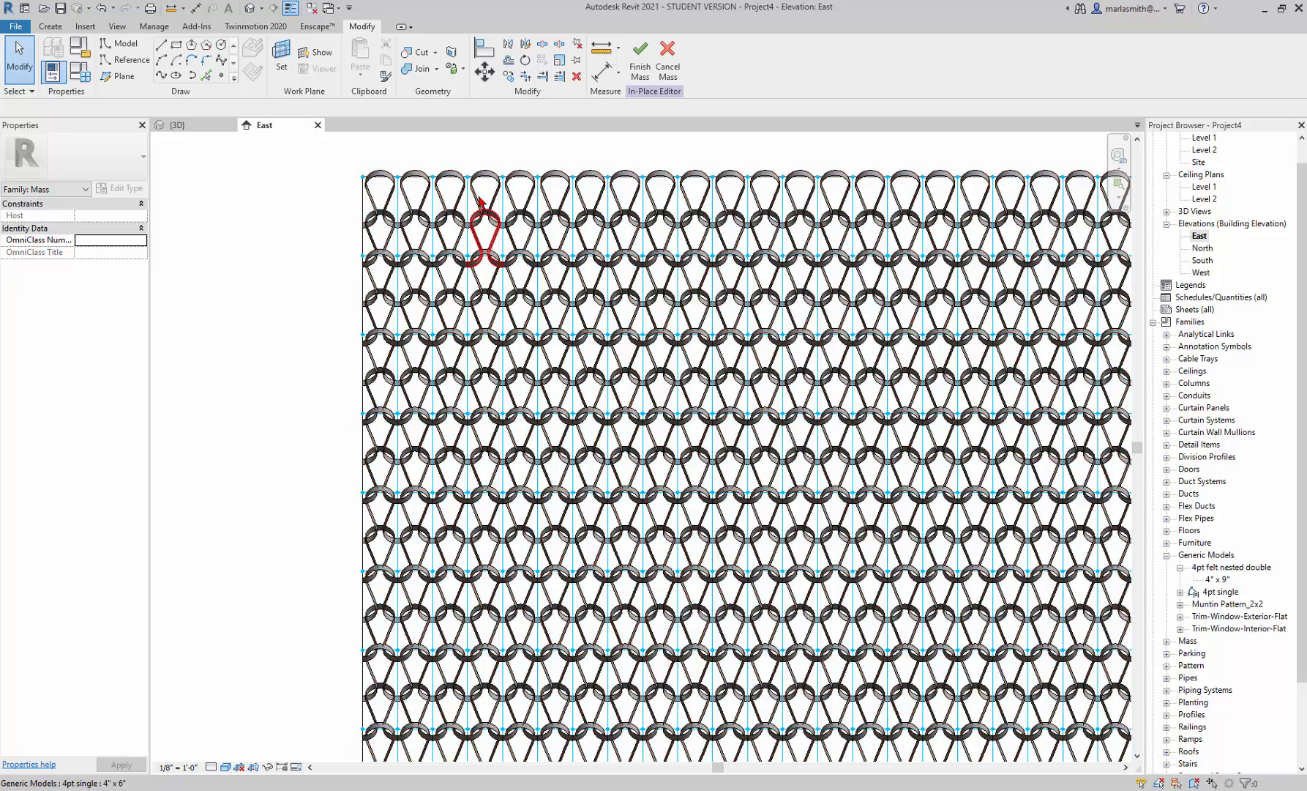
# - Return to the 3D view, set its visual style to Realistic, and finish the in-place mass
pyautogui.click(204, 126)
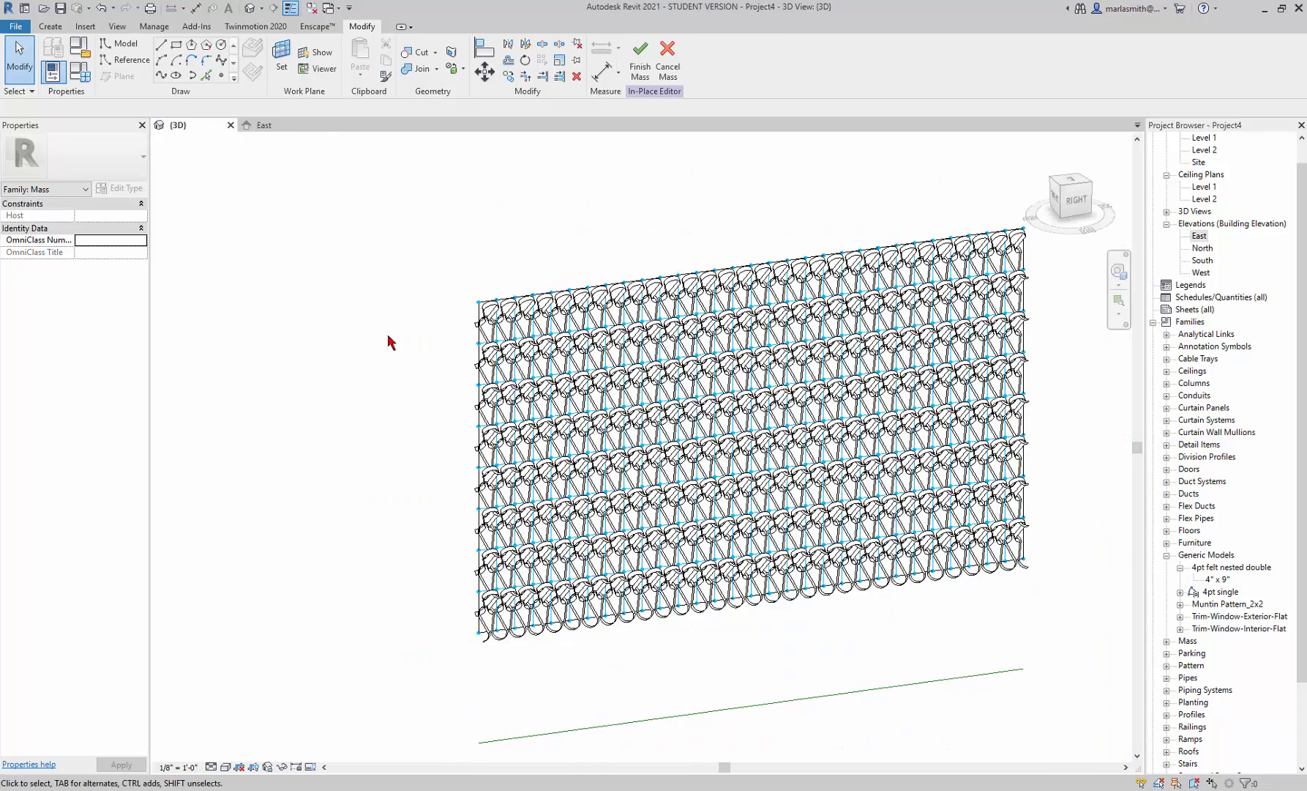
pyautogui.scroll(4, 461, 521)
pyautogui.scroll(4, 461, 521)
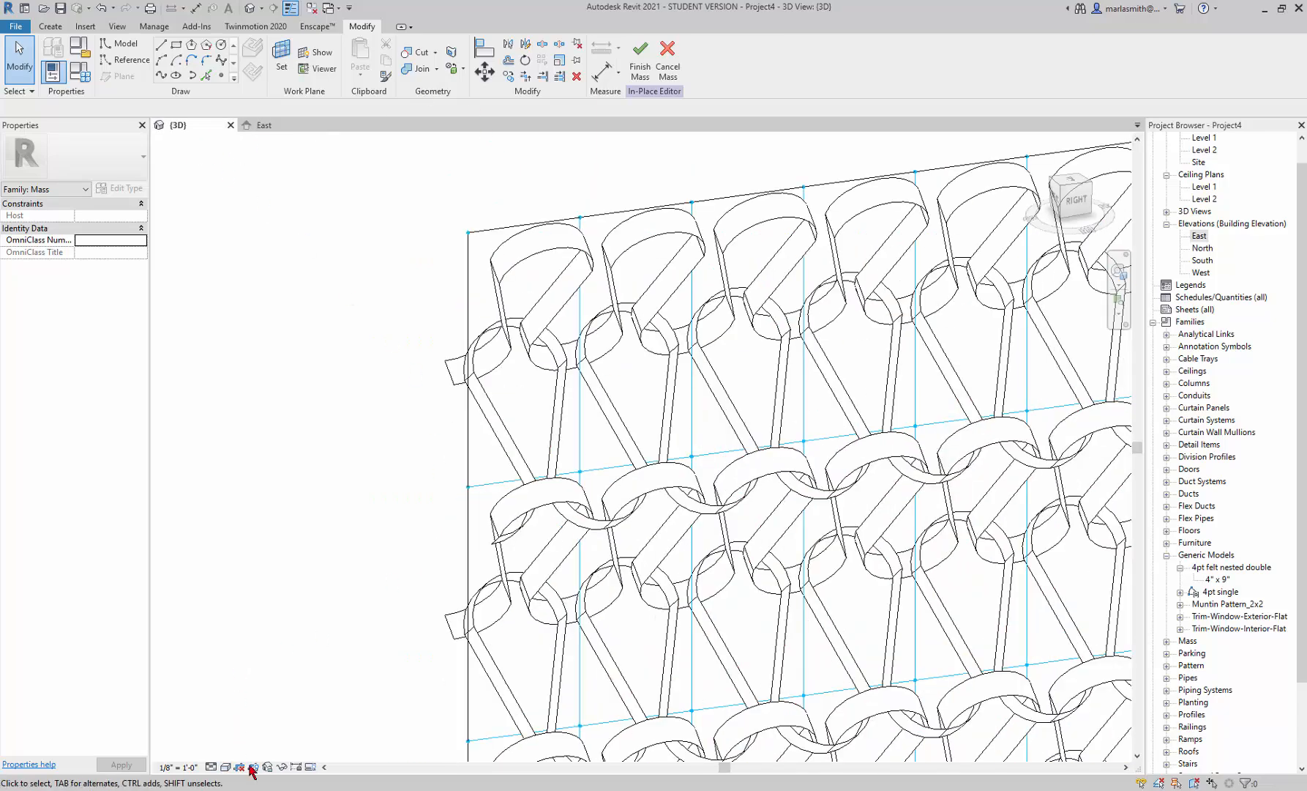
pyautogui.click(224, 767)
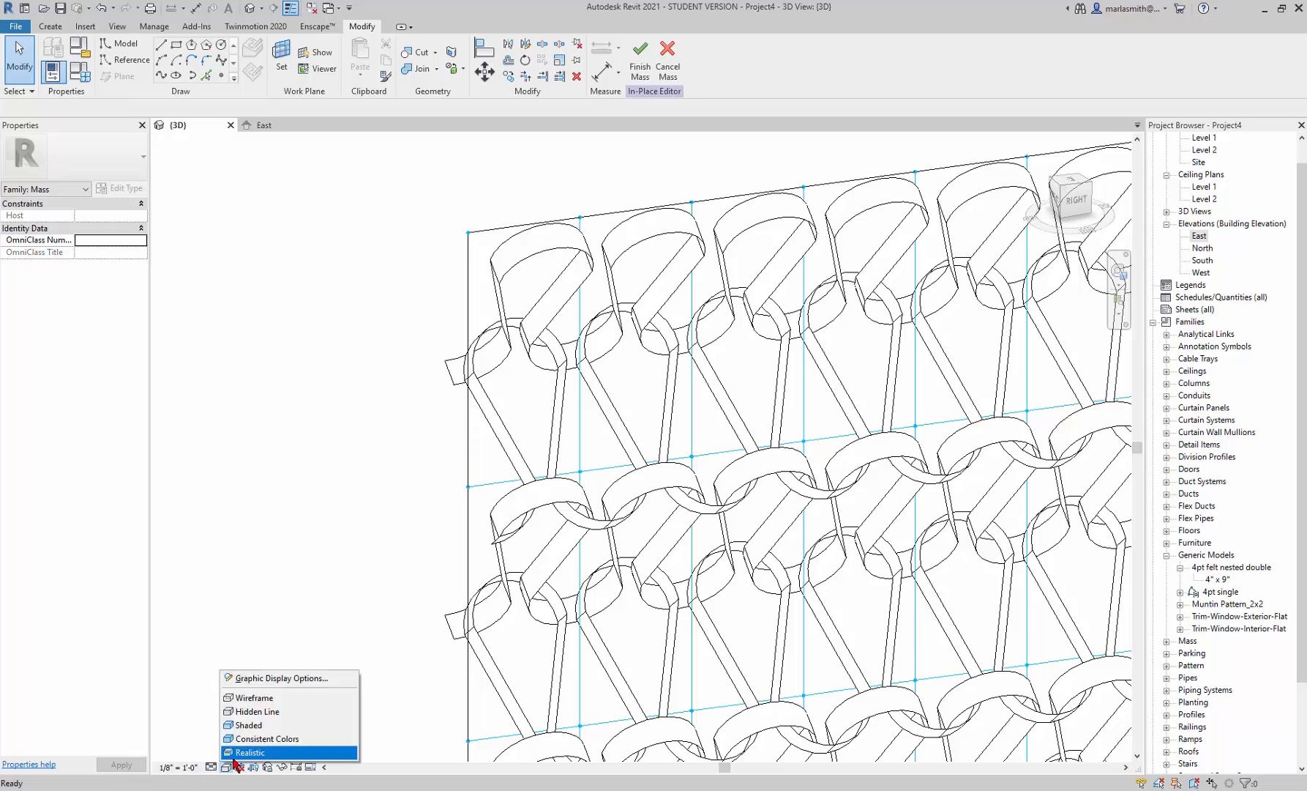
pyautogui.click(235, 756)
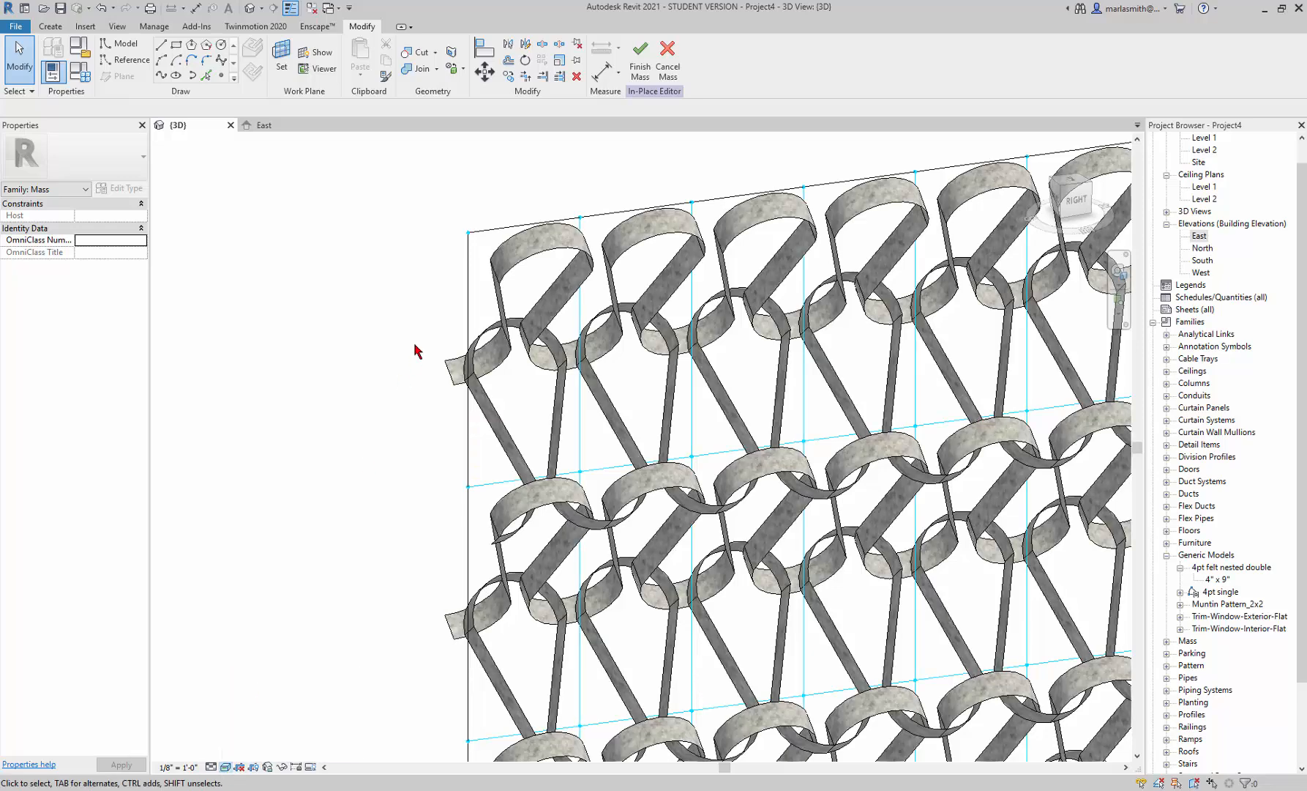
pyautogui.scroll(-8, 415, 345)
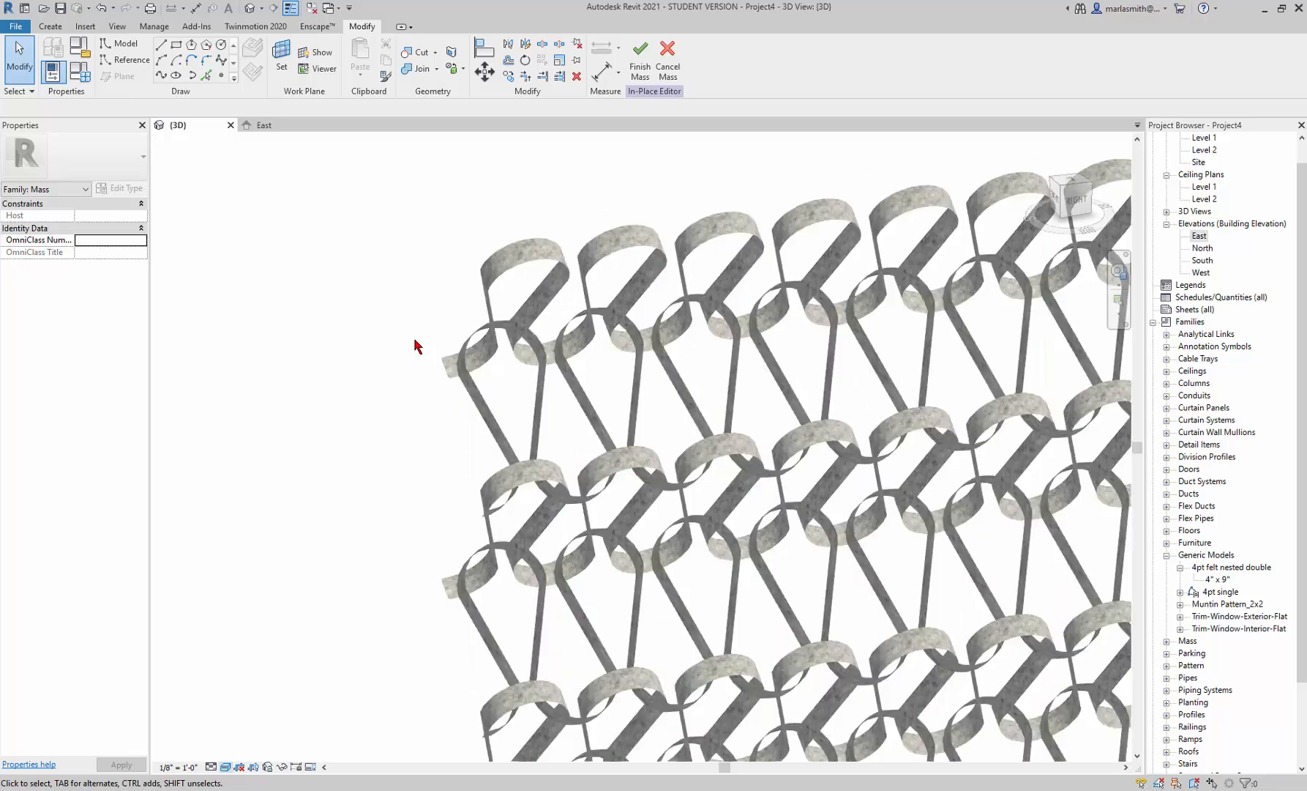
pyautogui.scroll(-5, 415, 344)
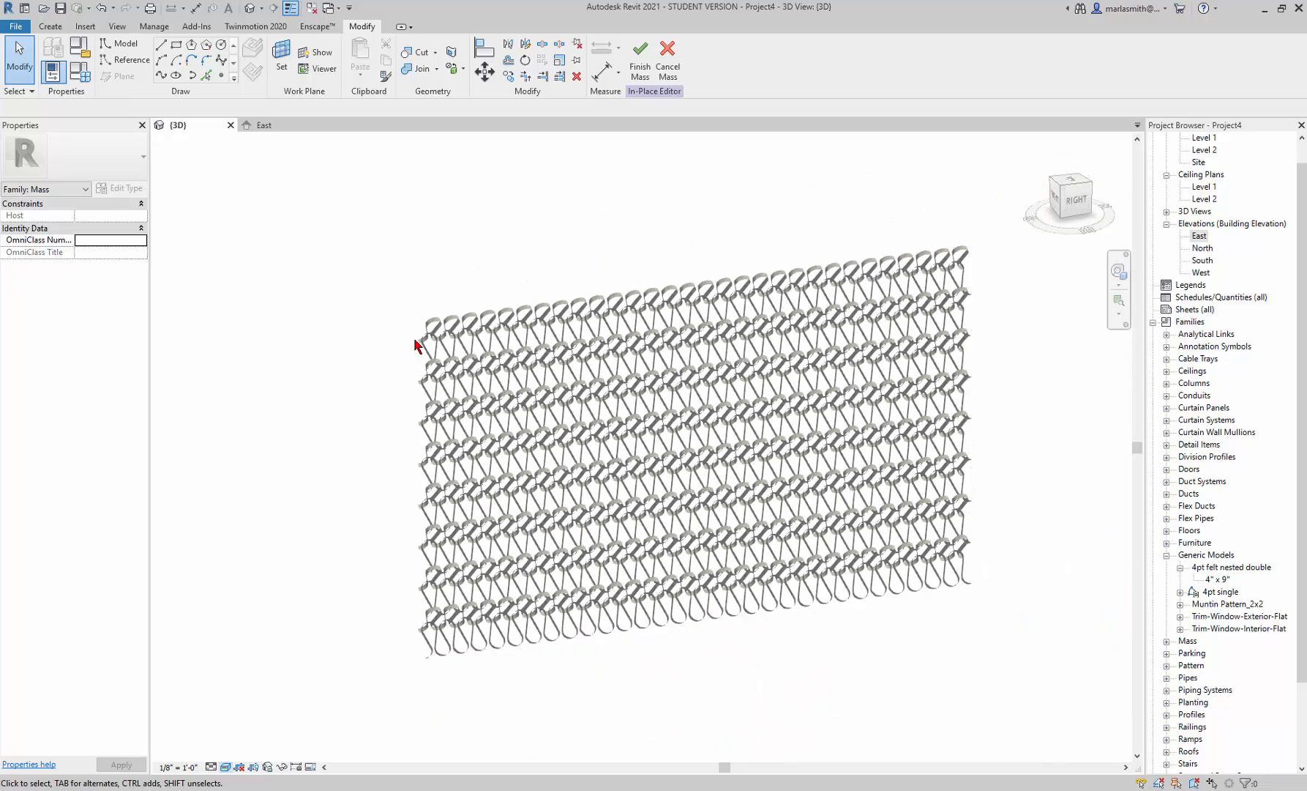
pyautogui.click(640, 60)
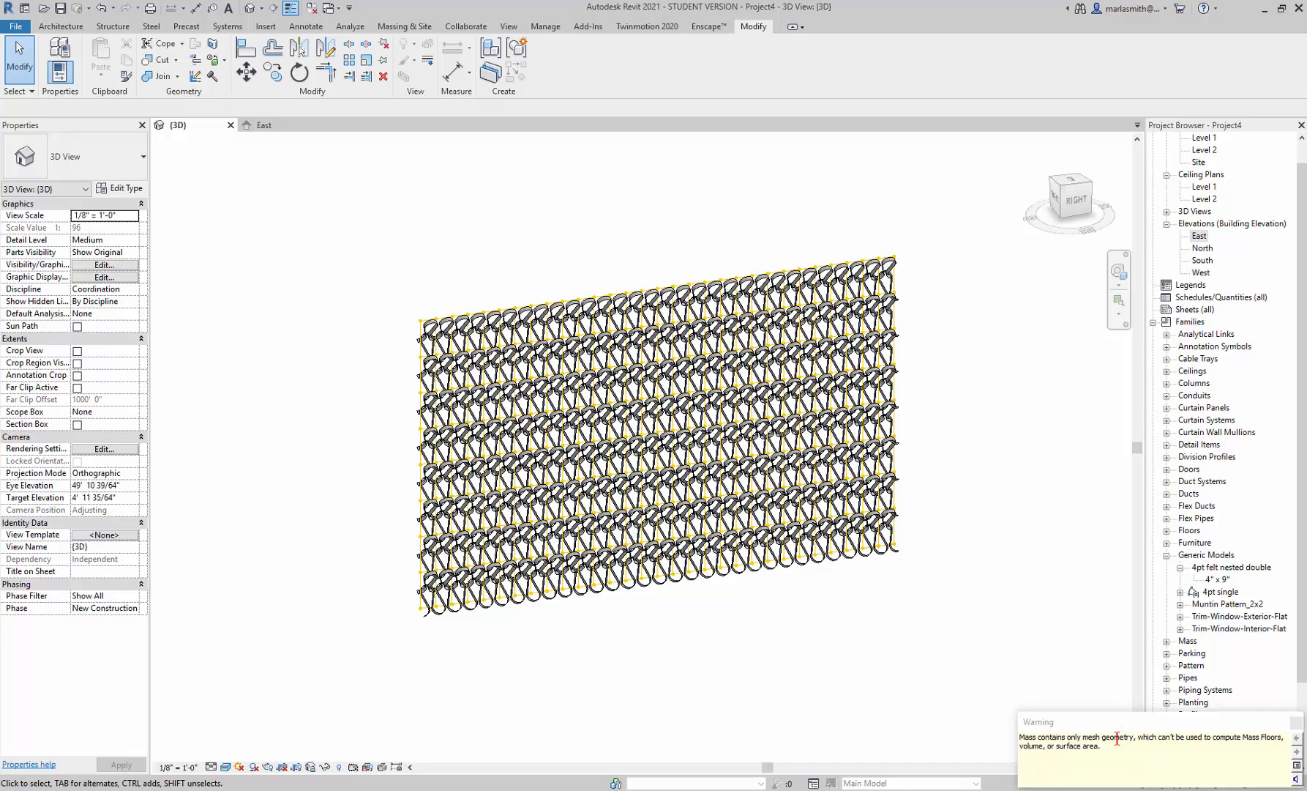
# - Dismiss the mesh geometry warning and inspect the finished felt panel in the 3D view
pyautogui.click(1296, 723)
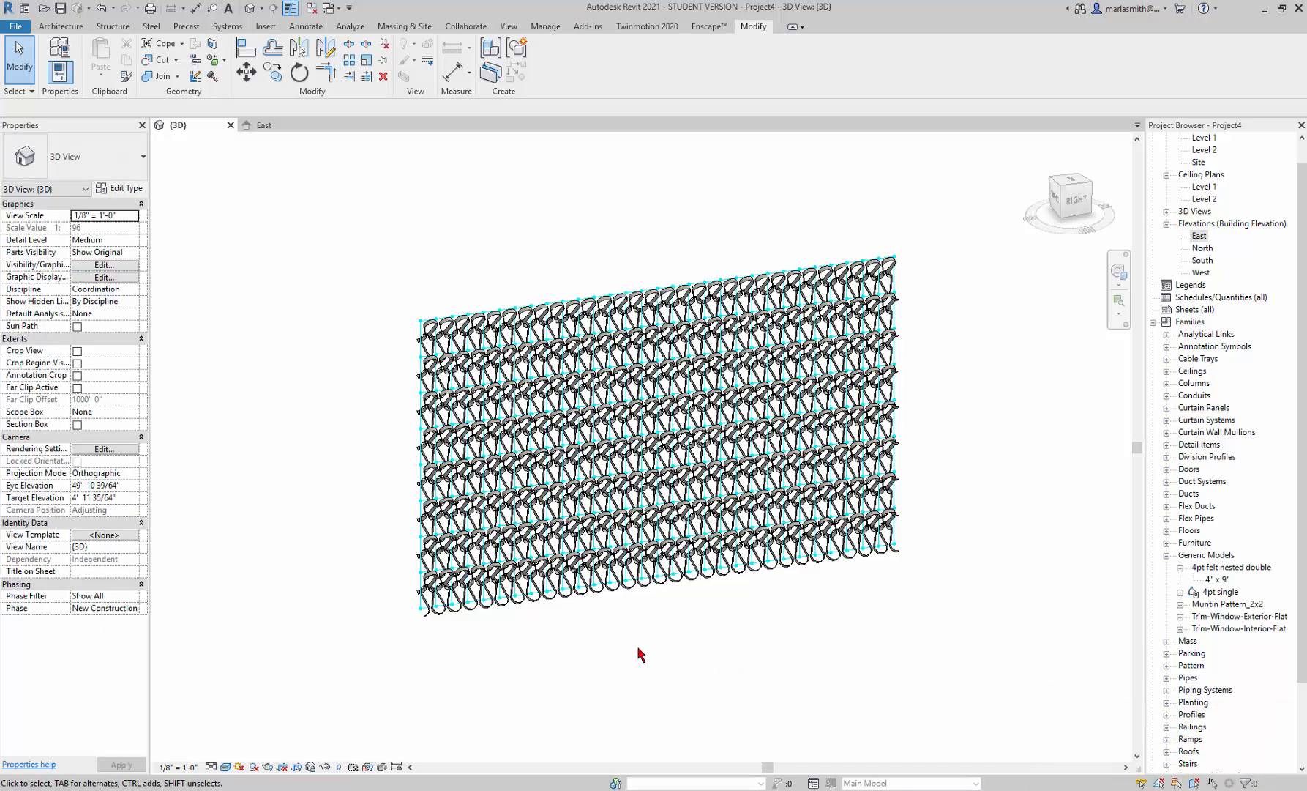
pyautogui.scroll(2, 568, 637)
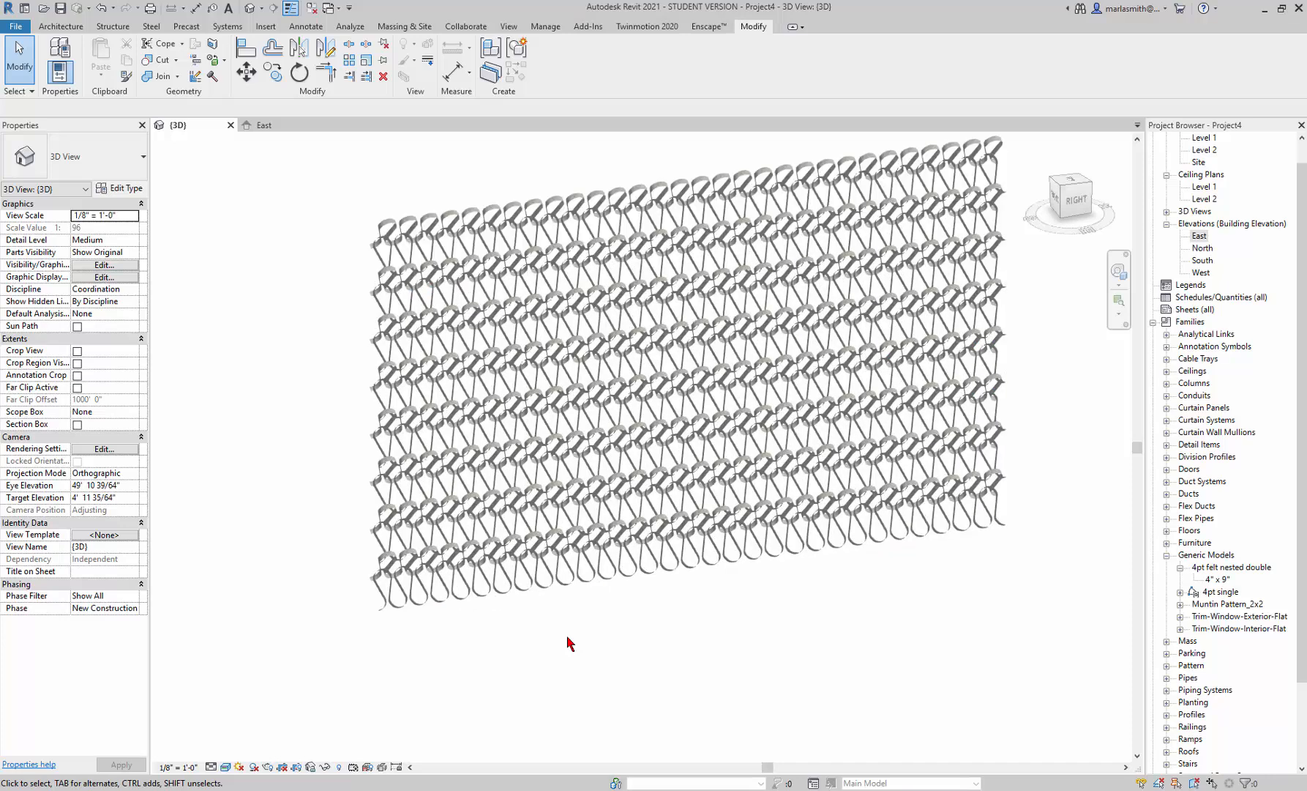
pyautogui.scroll(-2, 567, 635)
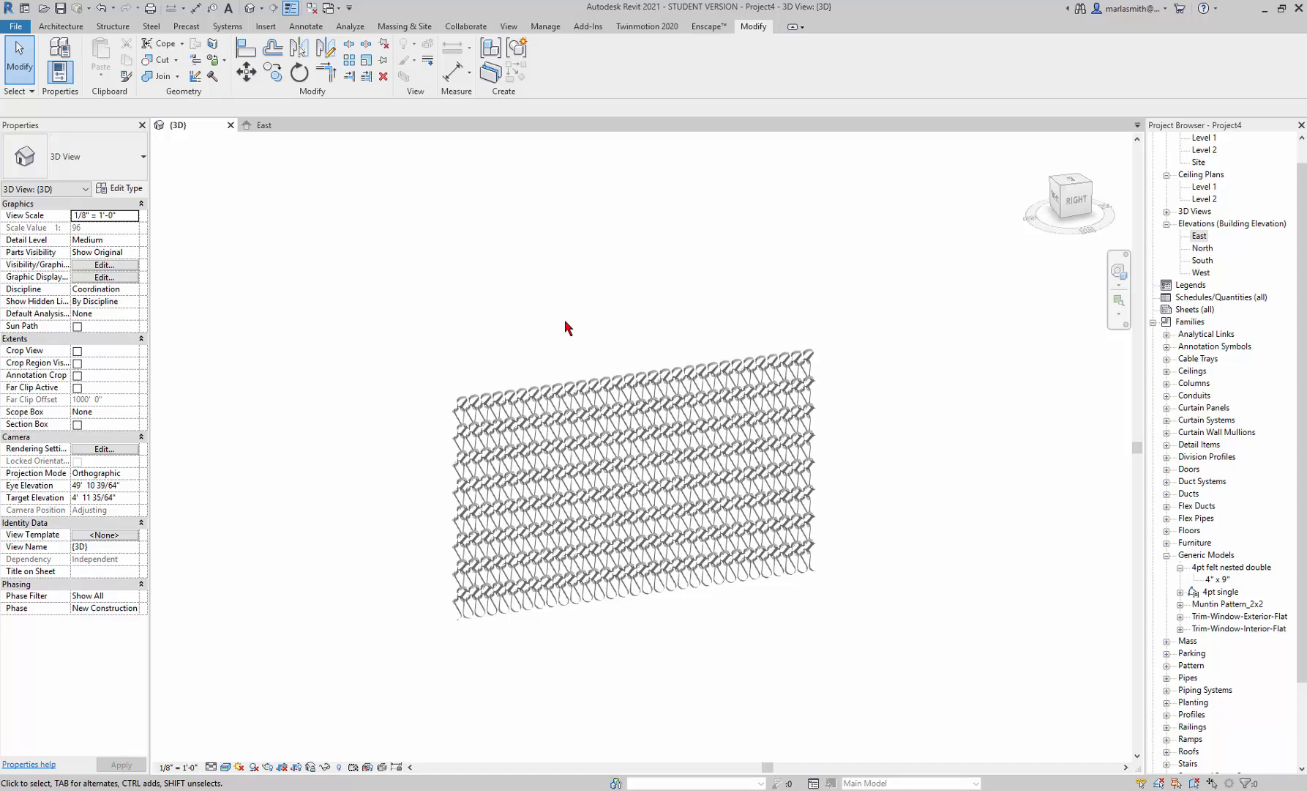
# - Compare the mass display modes Form and Floors and By View Settings on the felt panel, ending on By View Settings
pyautogui.click(404, 28)
pyautogui.click(89, 74)
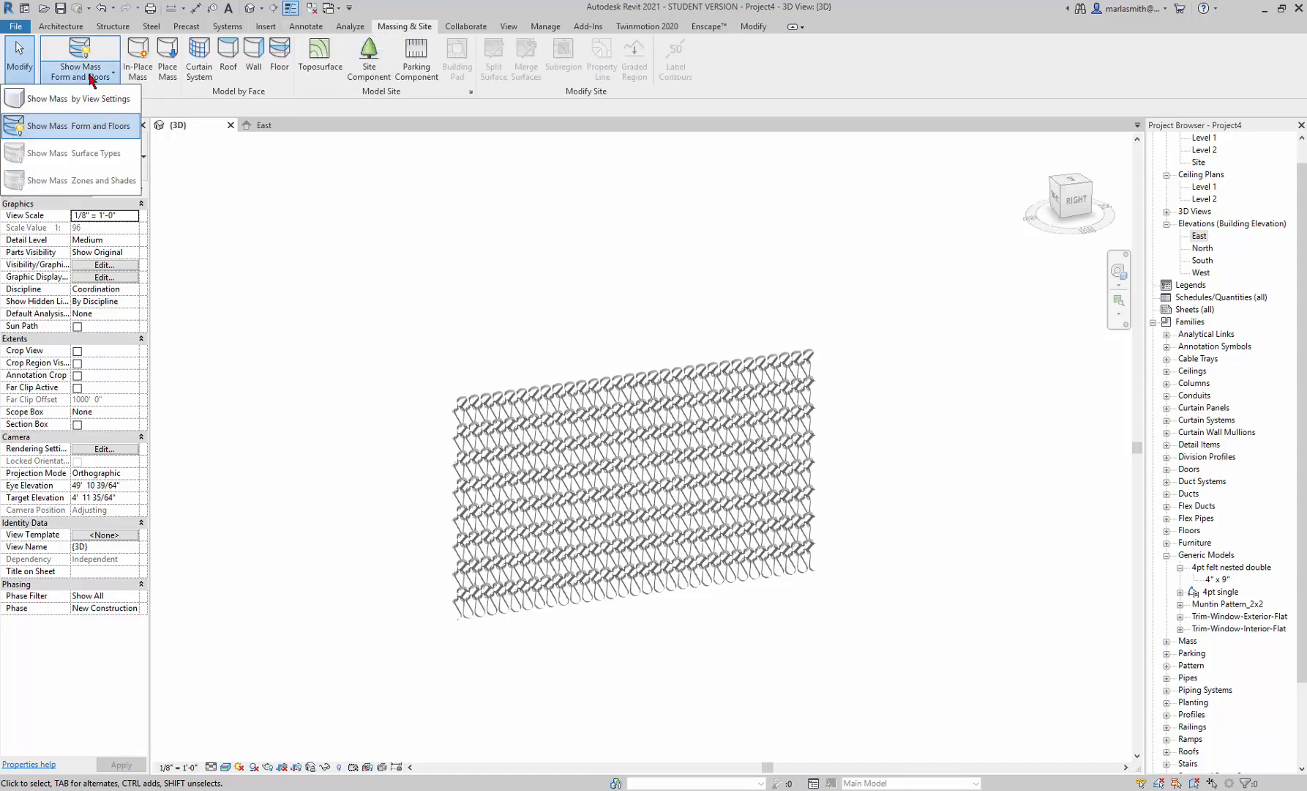
pyautogui.click(89, 97)
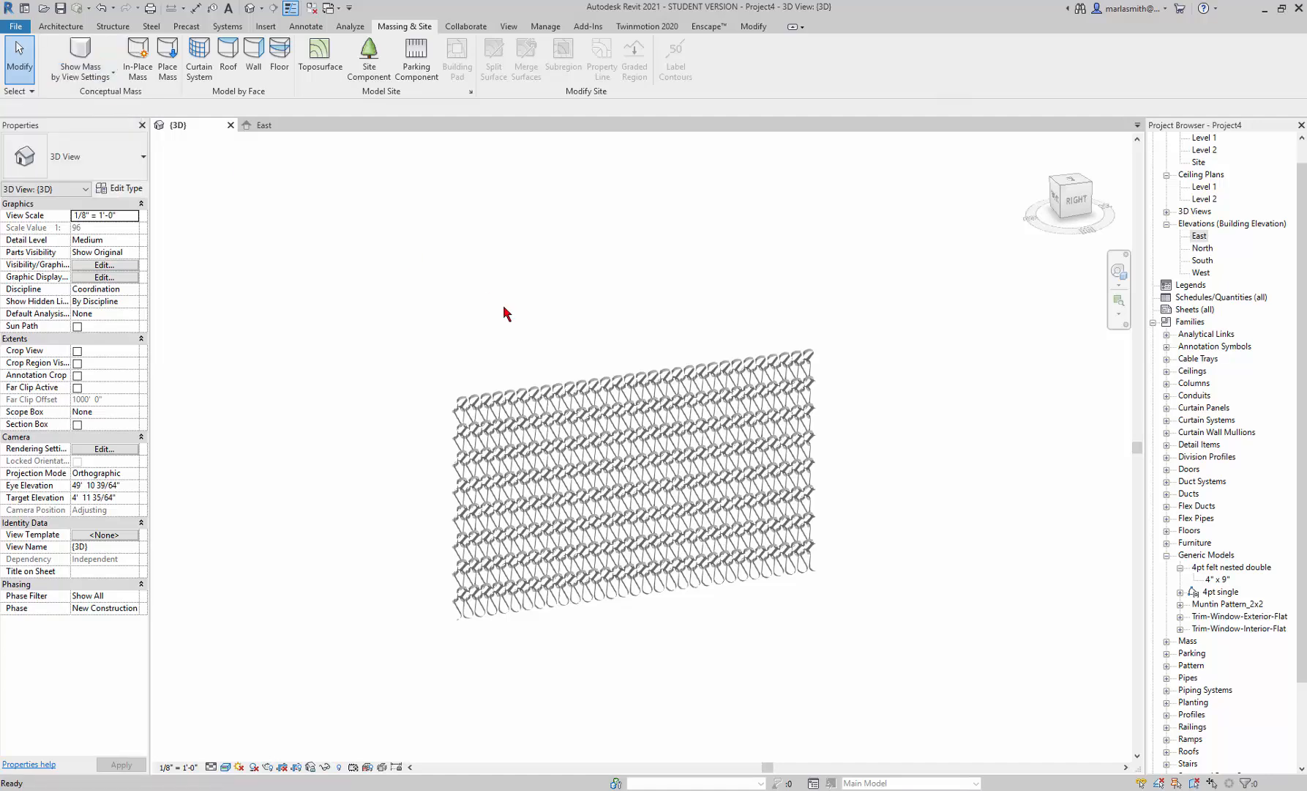
pyautogui.click(87, 77)
pyautogui.click(95, 124)
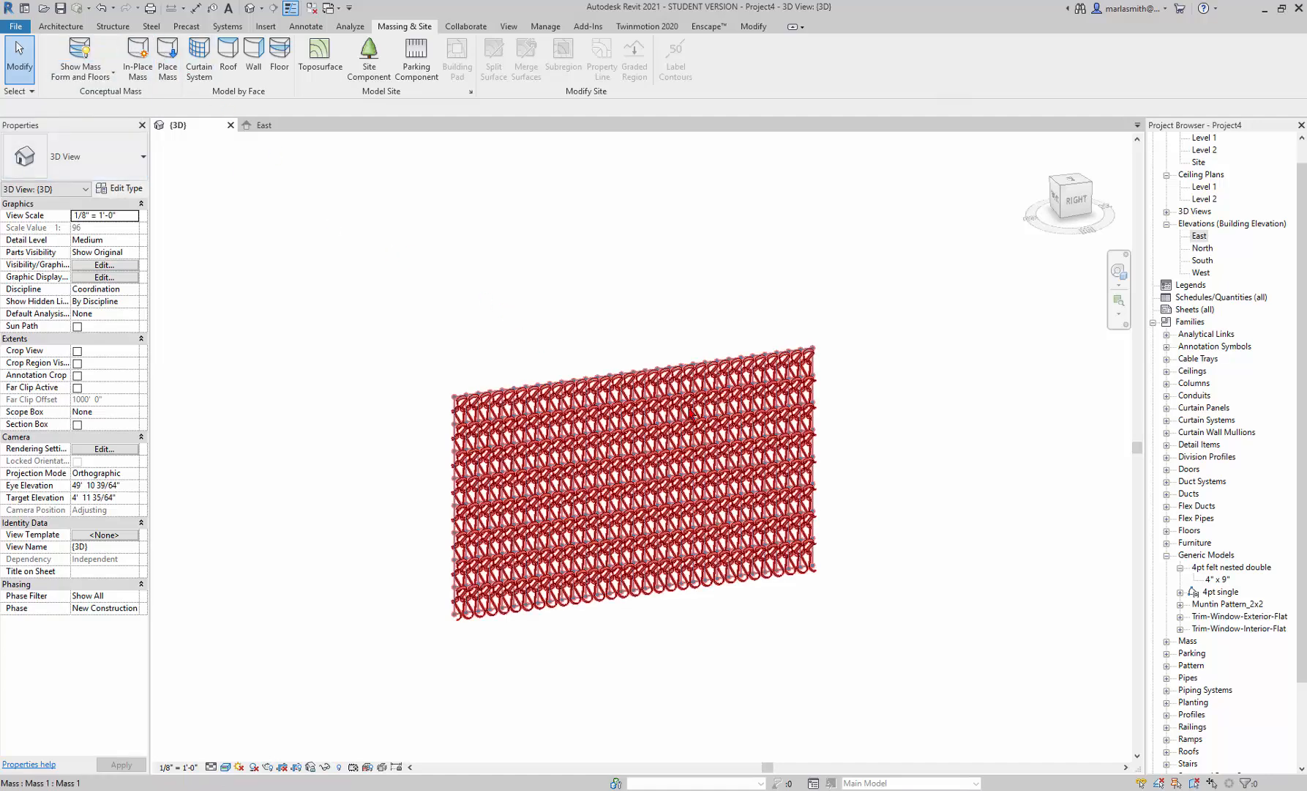
pyautogui.scroll(4, 502, 417)
pyautogui.scroll(2, 408, 386)
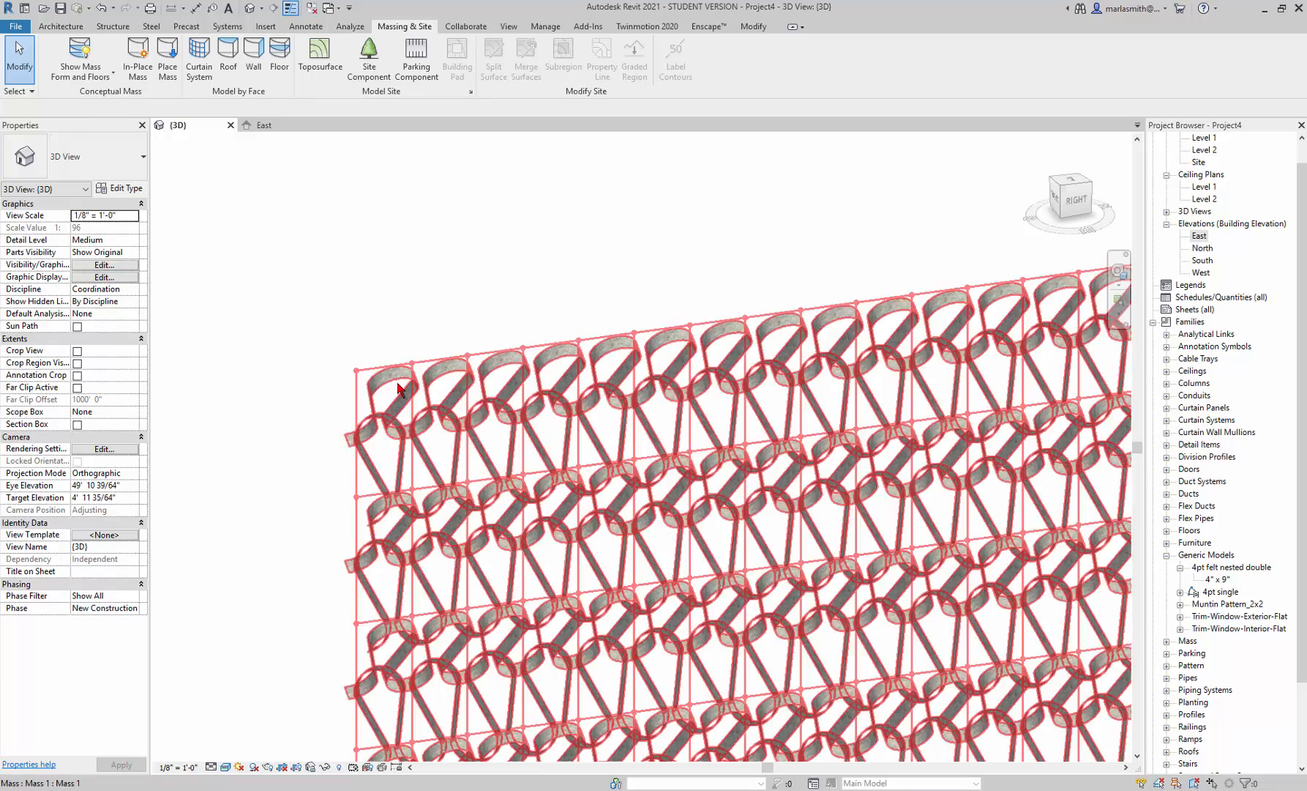
pyautogui.click(93, 76)
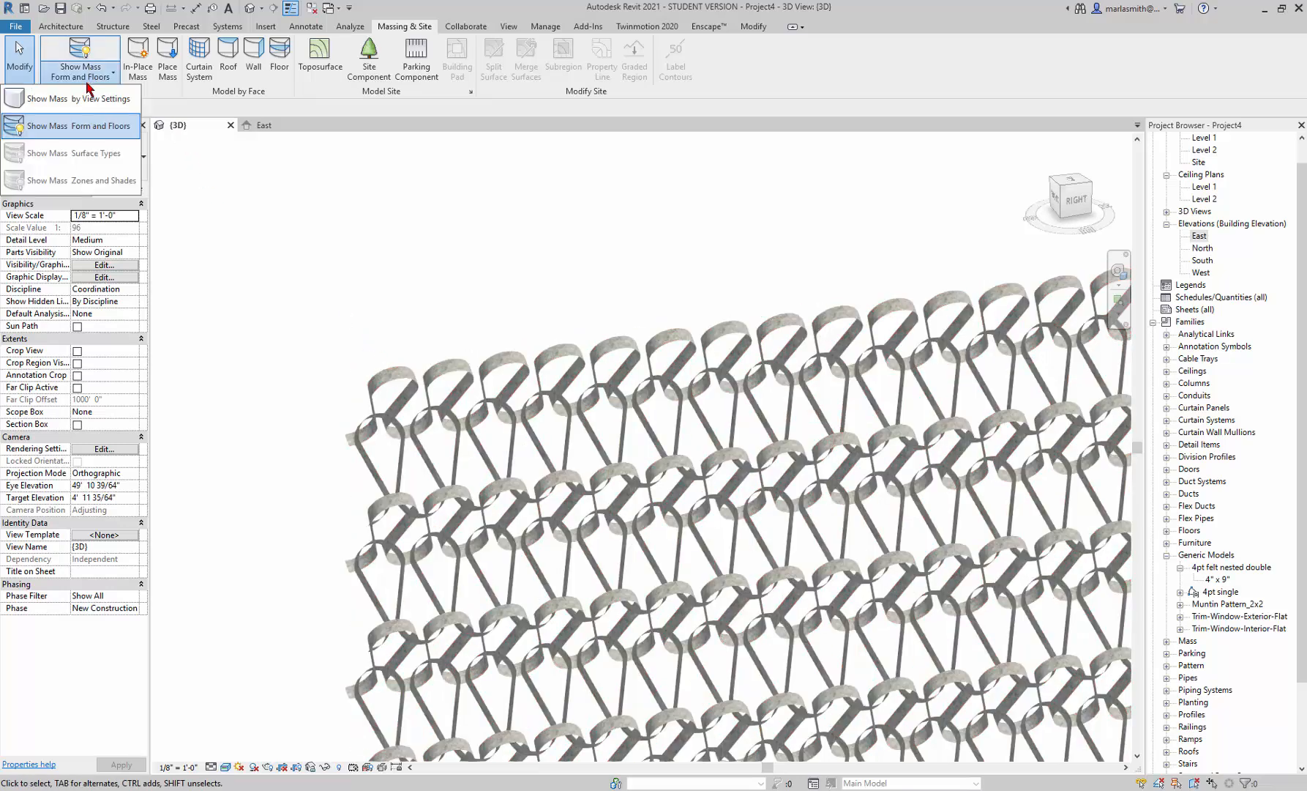
pyautogui.click(86, 106)
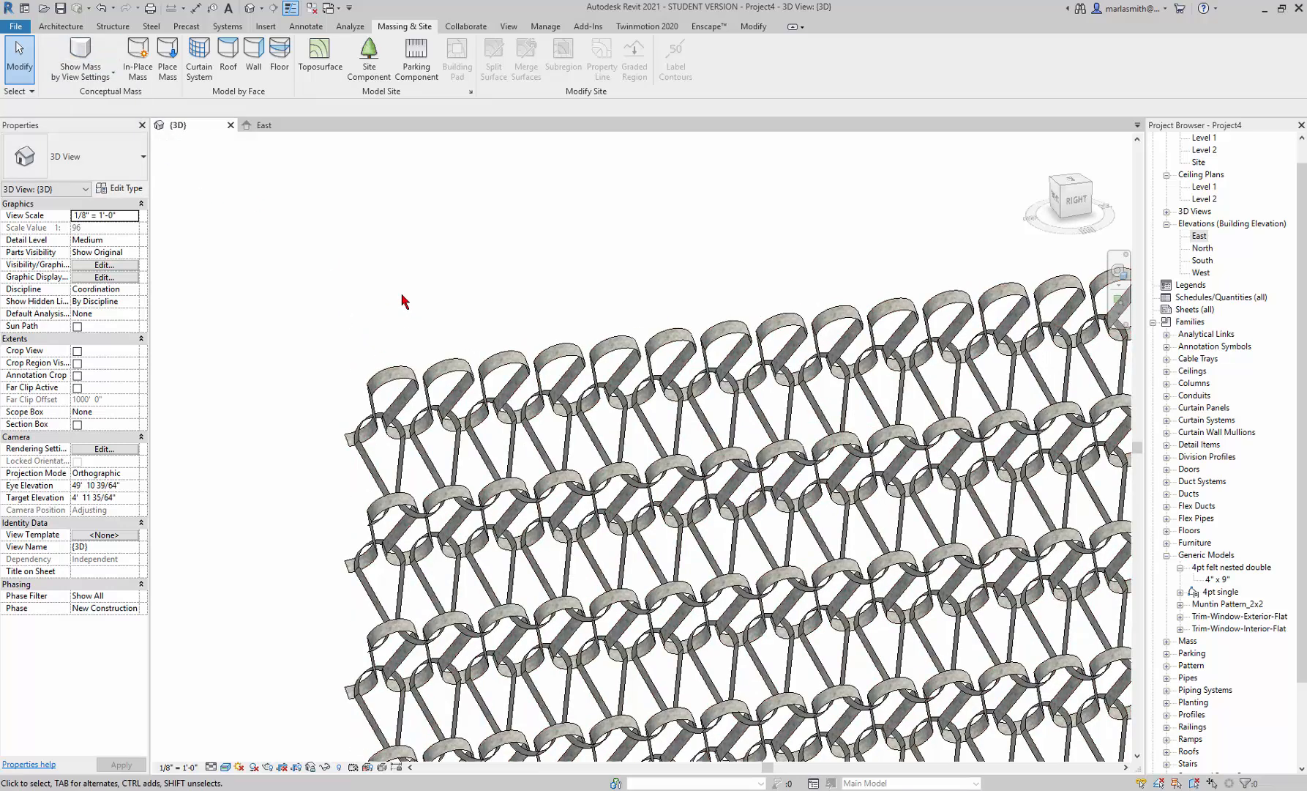
# - Review the model categories in the 3D view's Visibility/Graphic Overrides, then close them without applying changes
pyautogui.press('v')
pyautogui.press('g')
pyautogui.scroll(-4, 384, 399)
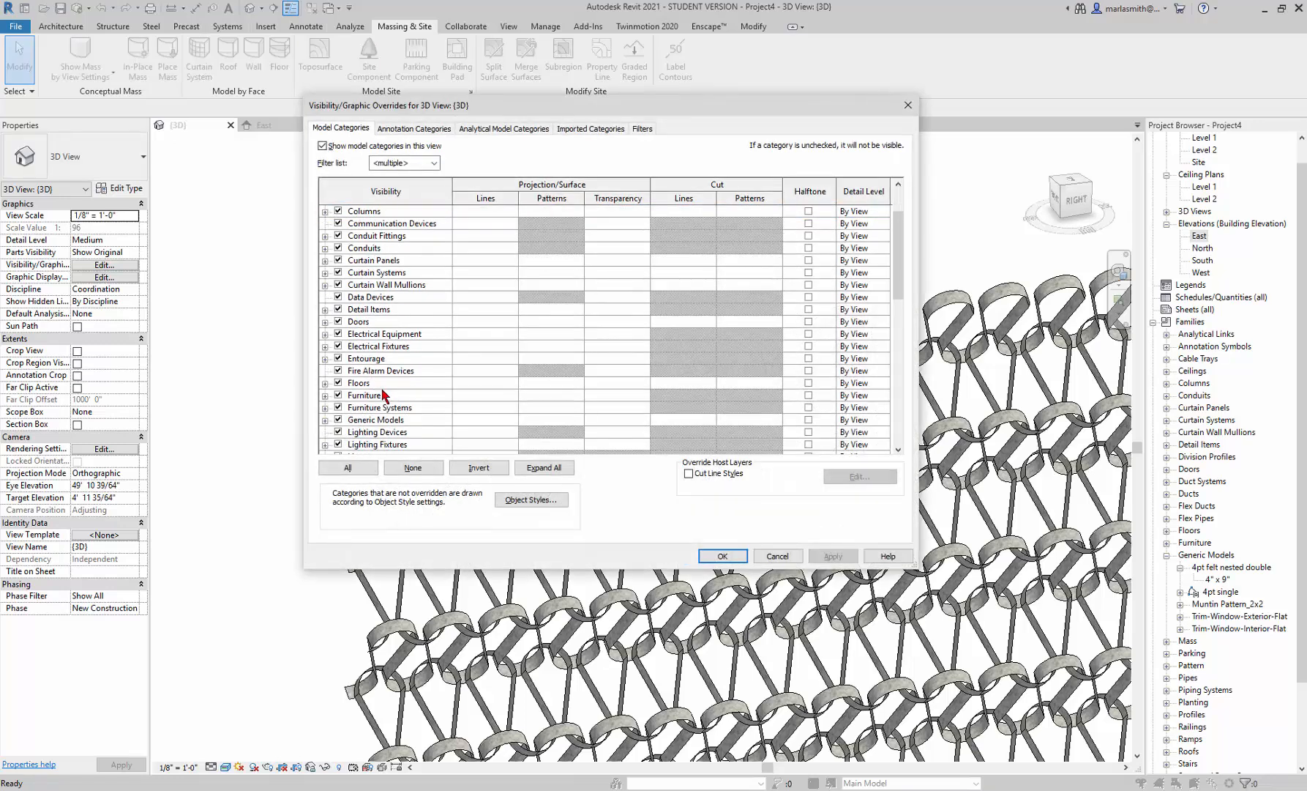
pyautogui.click(777, 556)
pyautogui.scroll(-5, 515, 296)
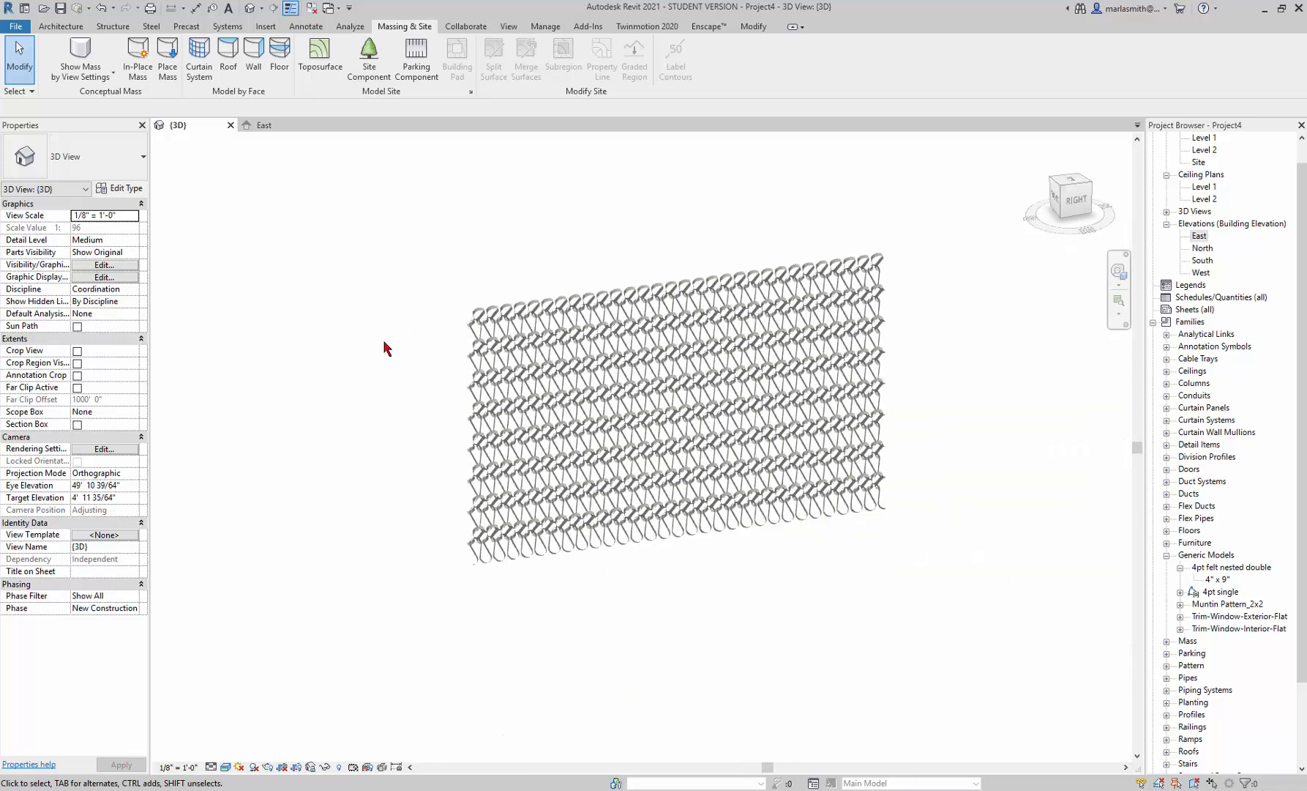
# - Start a new model in-place component in the Mass category, accepting the default name
pyautogui.click(62, 26)
pyautogui.click(162, 82)
pyautogui.click(160, 129)
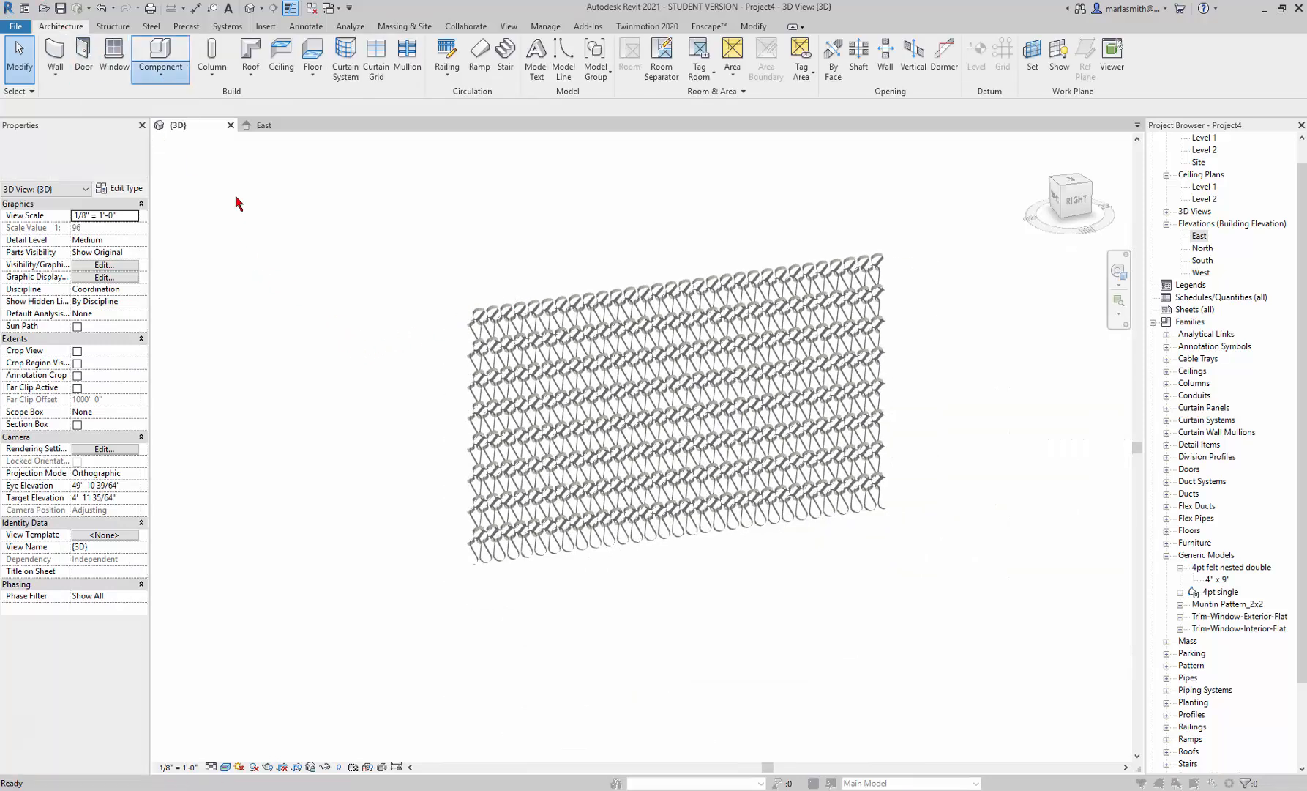
pyautogui.moveTo(707, 314); pyautogui.dragTo(709, 354)
pyautogui.click(577, 316)
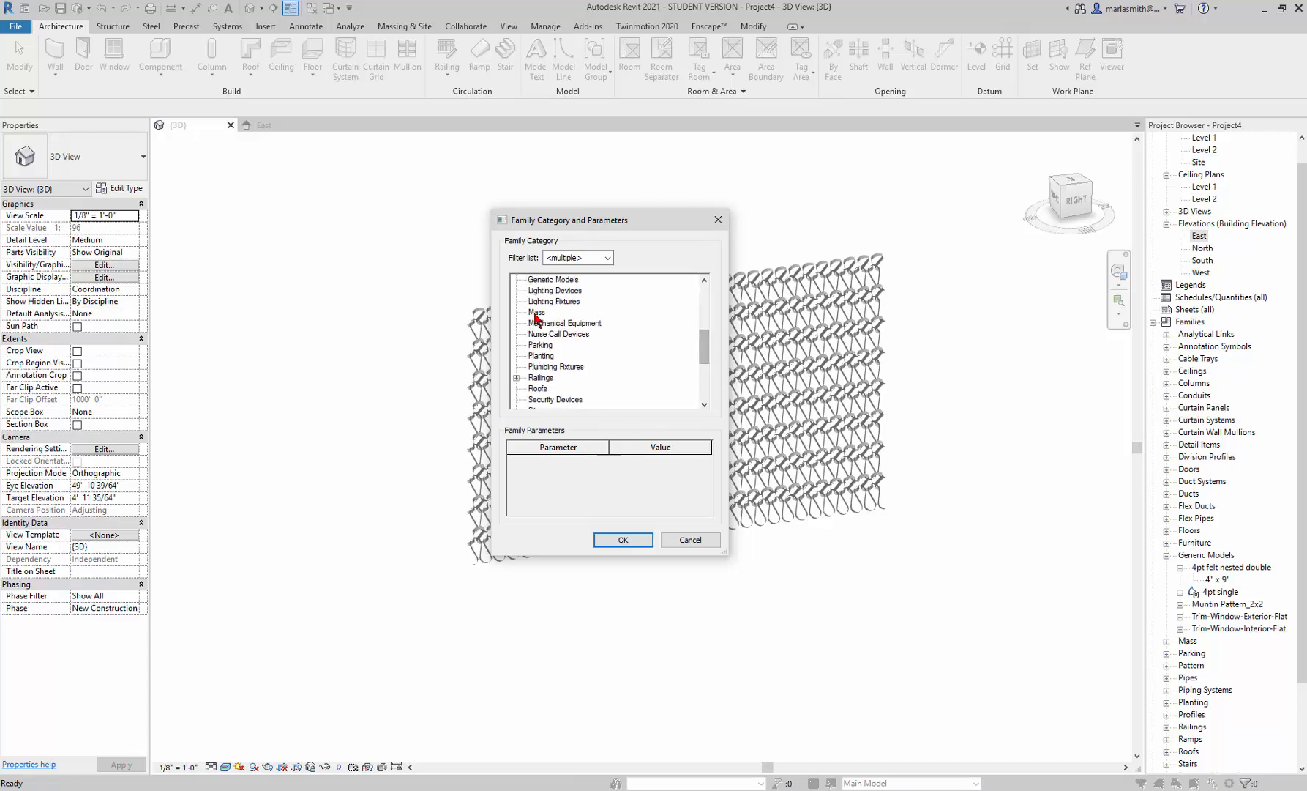
pyautogui.click(633, 544)
pyautogui.click(737, 449)
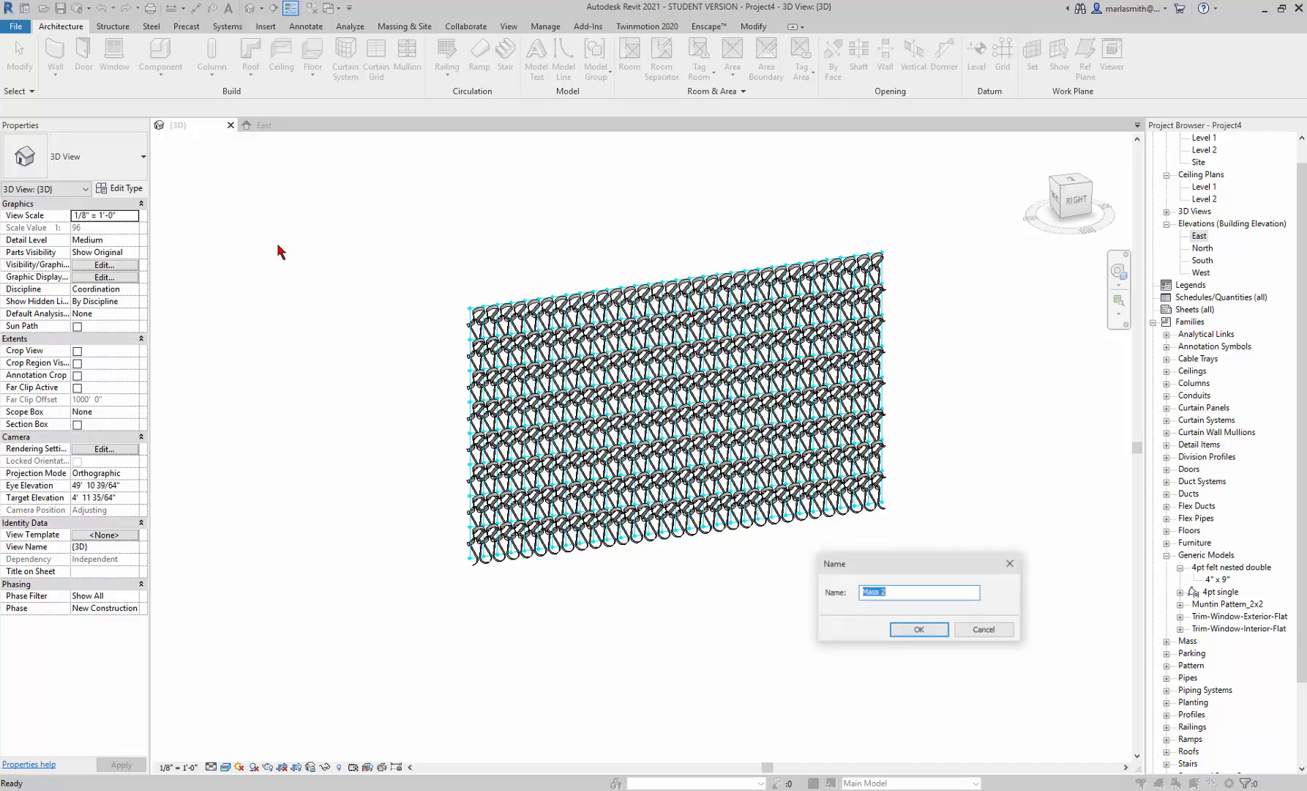
pyautogui.click(926, 634)
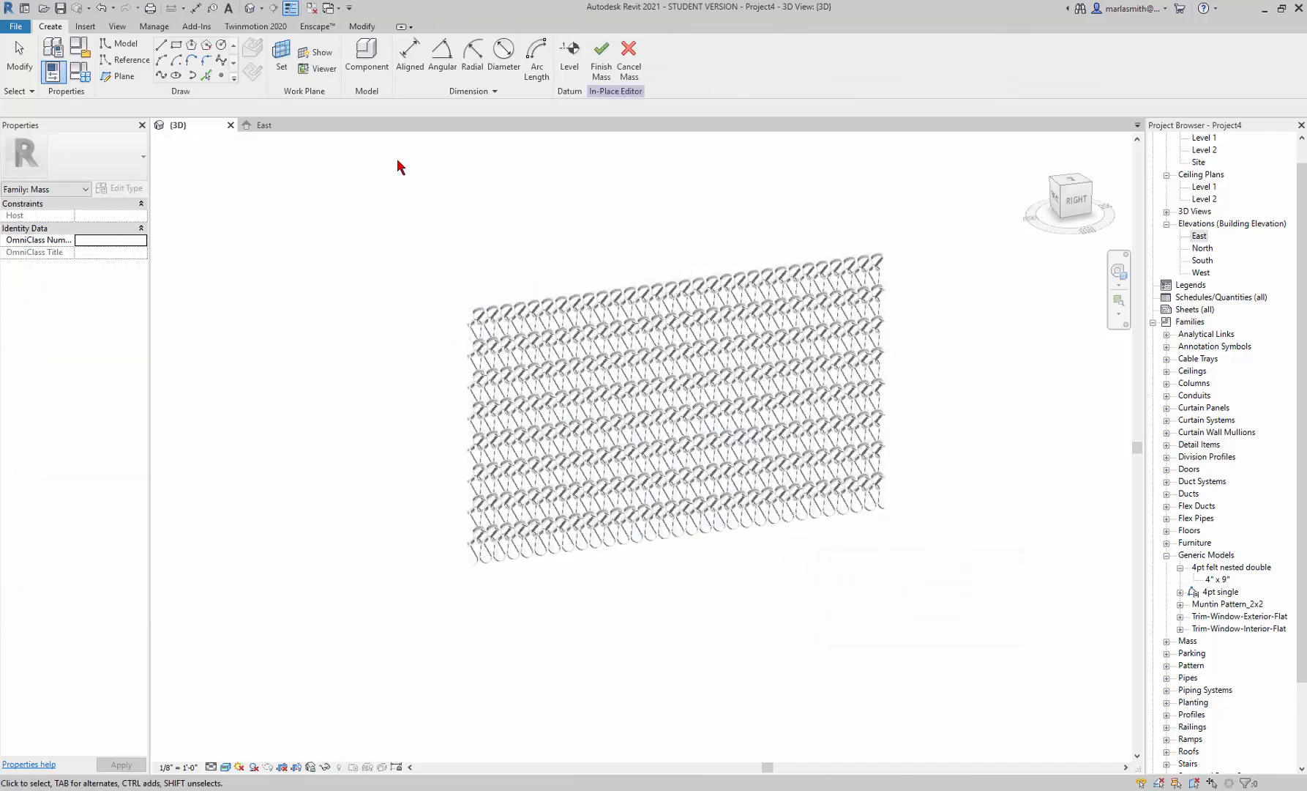
# - Draw a reference-line arc on Level 1 in front of the felt panel, about 9'-6" between endpoints with a radius of about 4'-10"
pyautogui.click(139, 64)
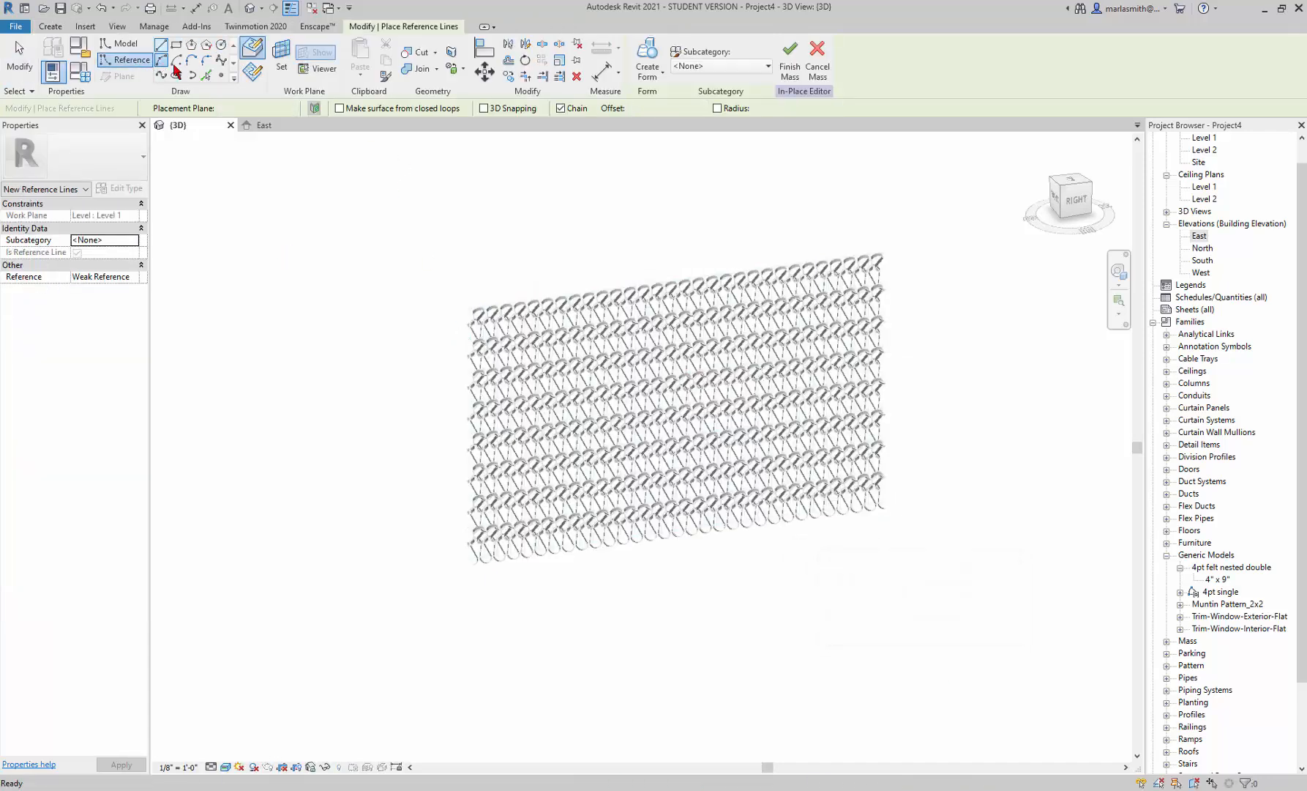
pyautogui.scroll(-3, 458, 228)
pyautogui.click(474, 492)
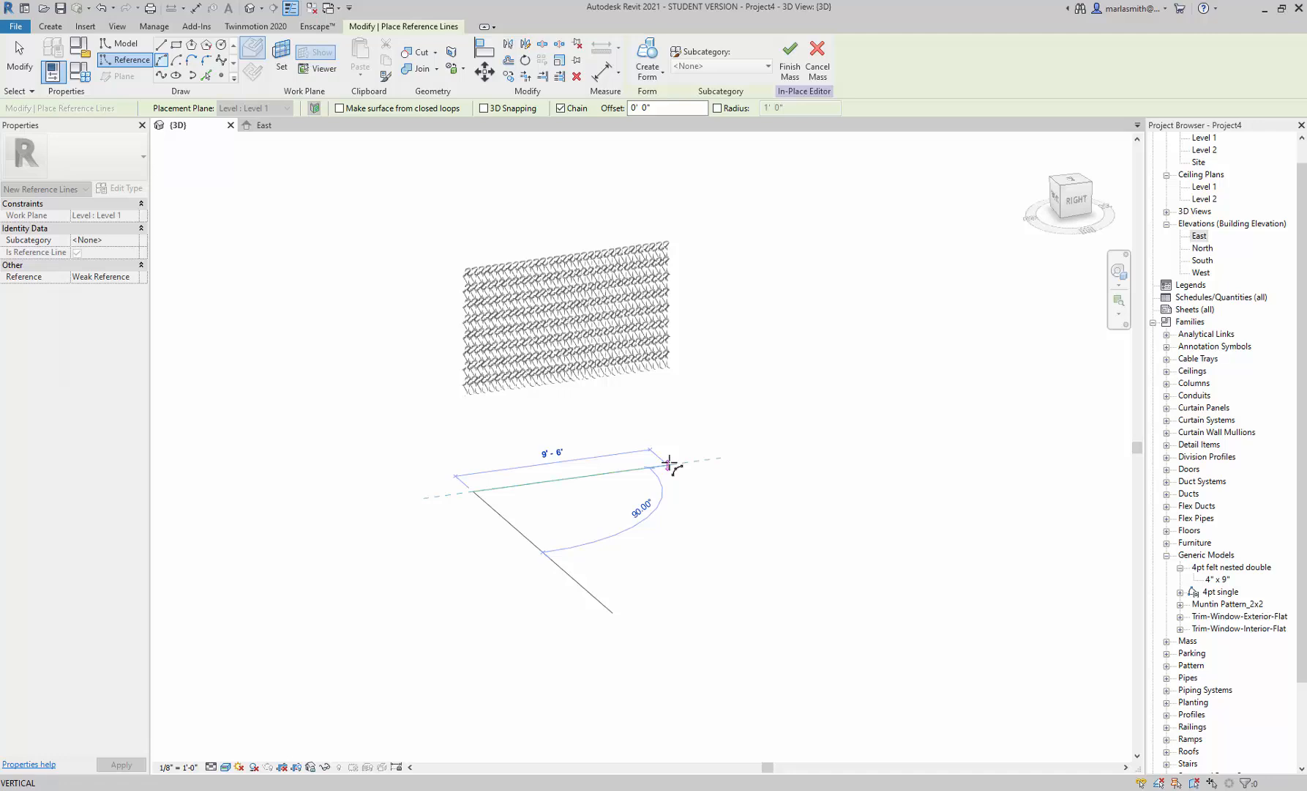
pyautogui.click(669, 465)
pyautogui.click(617, 505)
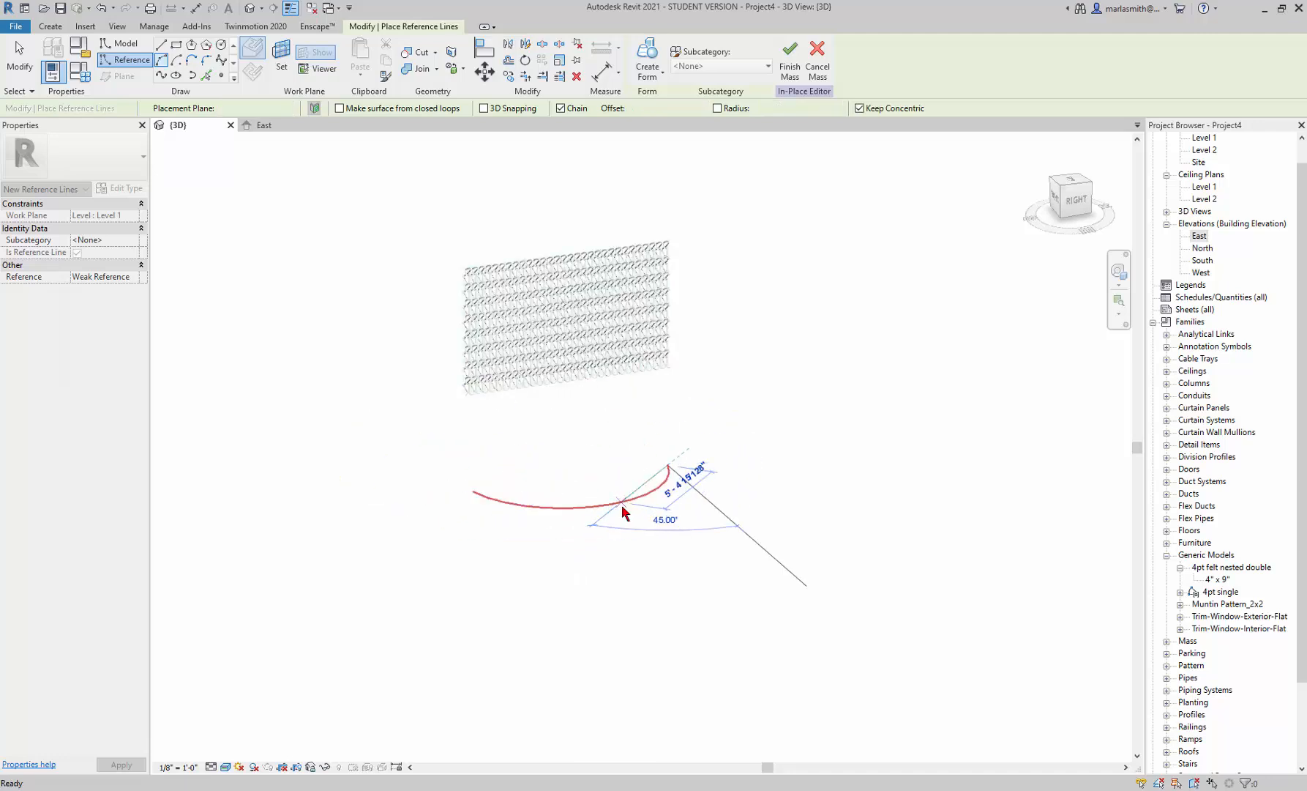
pyautogui.press('Escape')
pyautogui.press('Escape')
# - Create a curved surface form from the reference-line arc
pyautogui.click(615, 502)
pyautogui.click(648, 58)
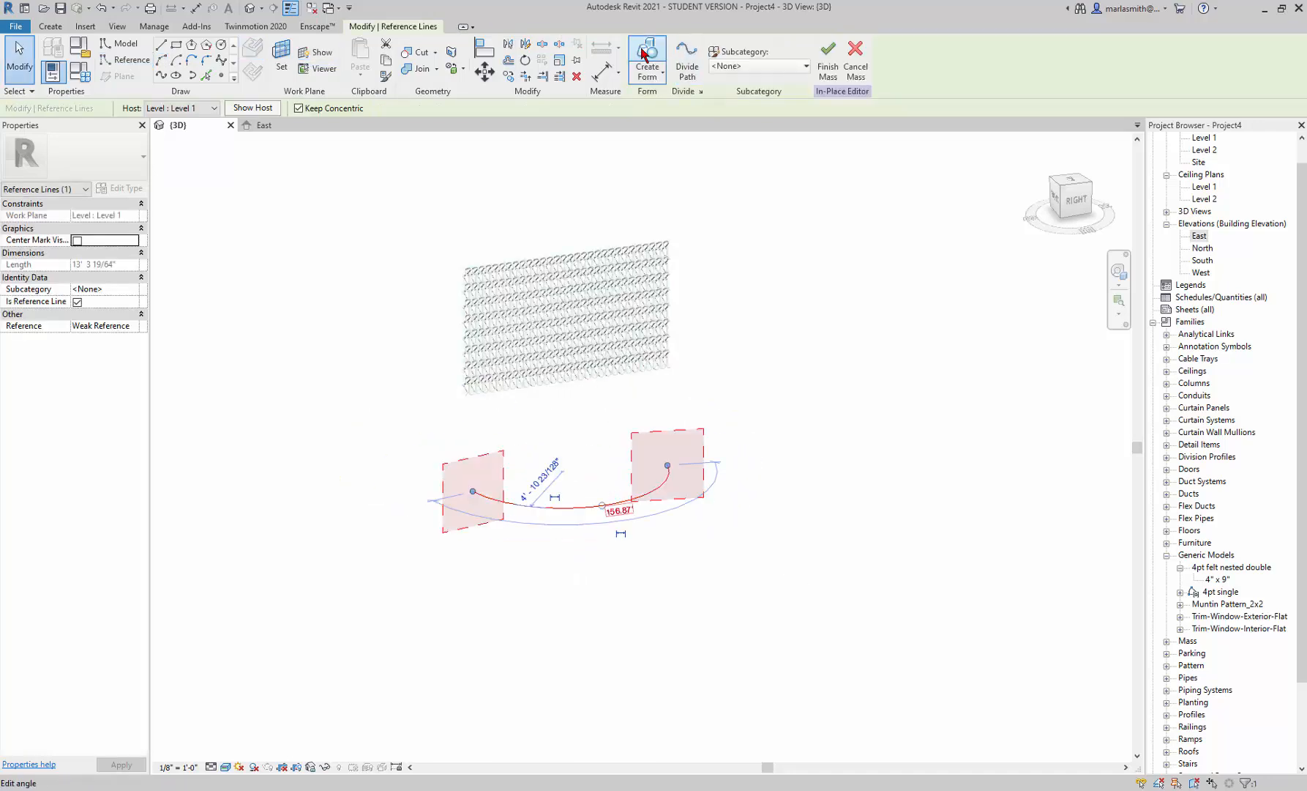
pyautogui.click(621, 454)
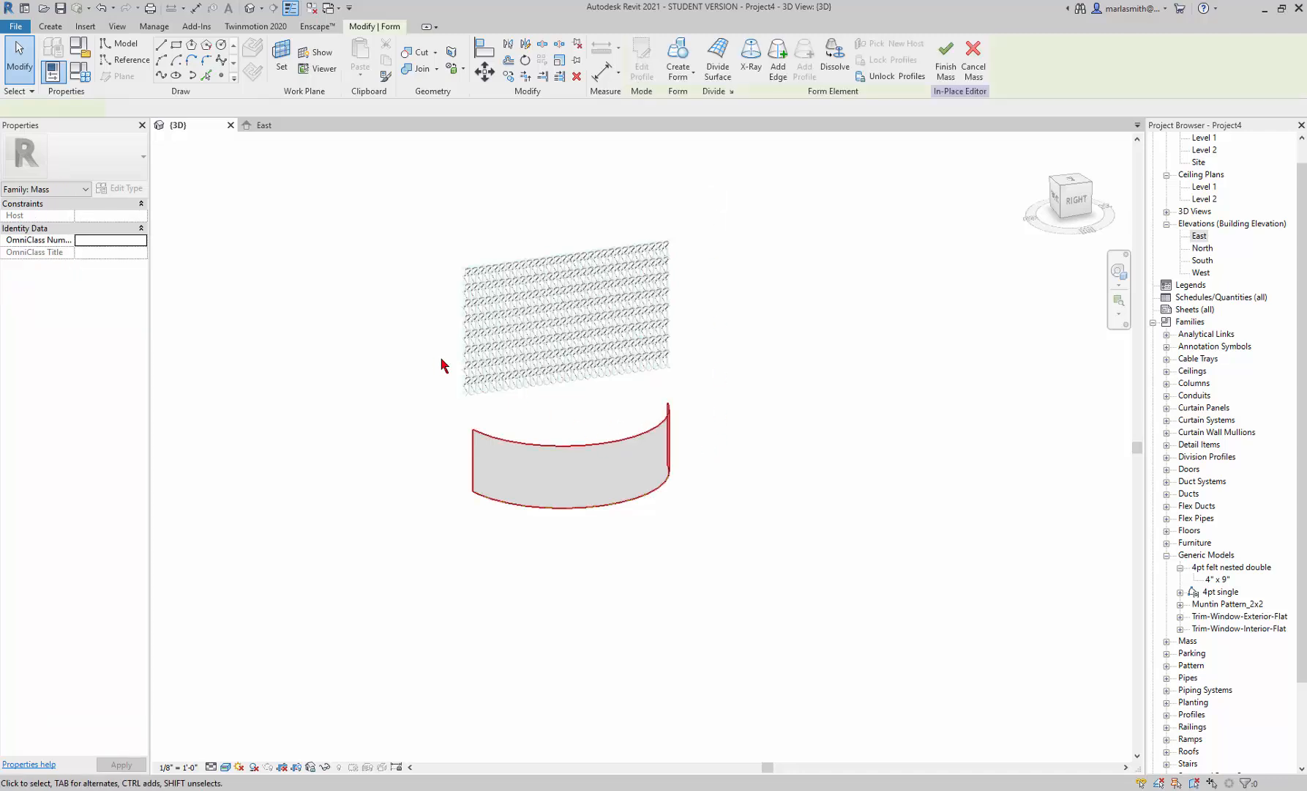
# - Set the curved form's positive offset to 8' and its negative offset to -1'
pyautogui.click(108, 215)
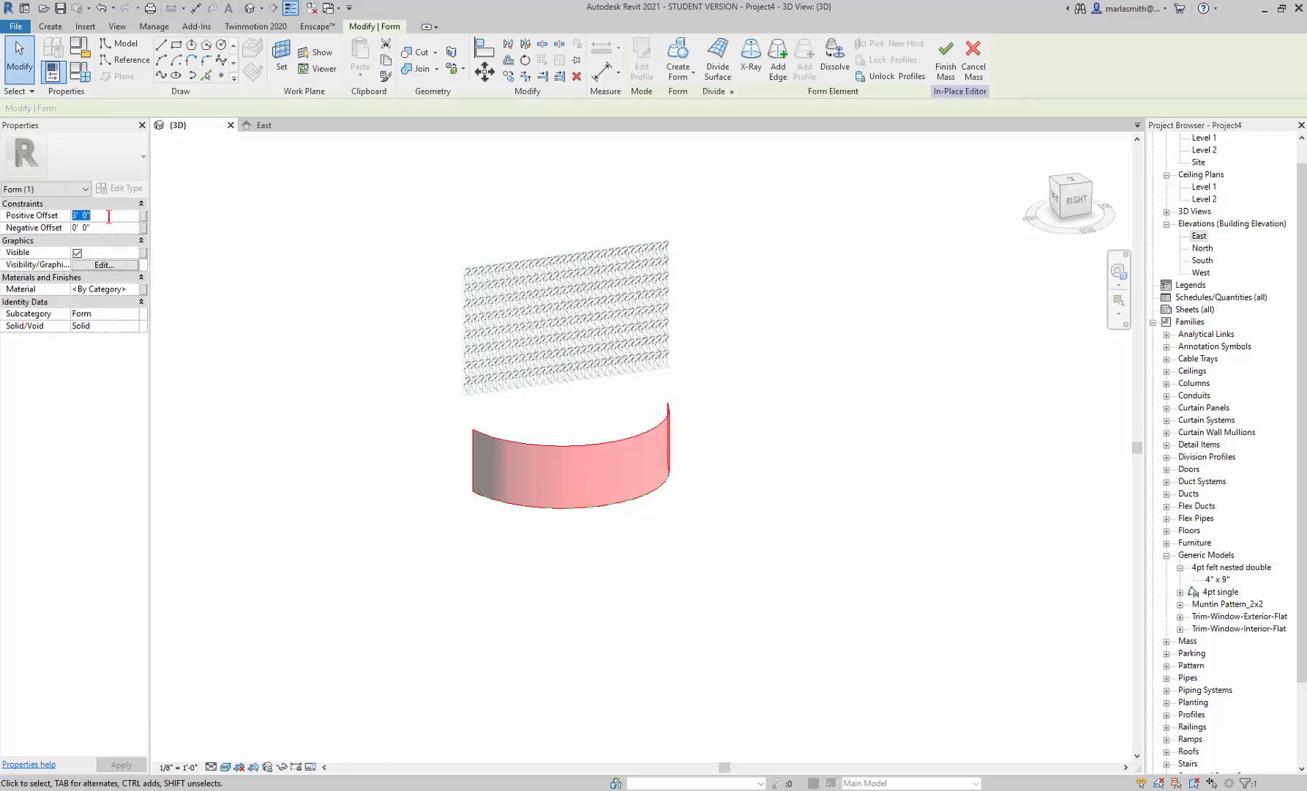
pyautogui.write('8')
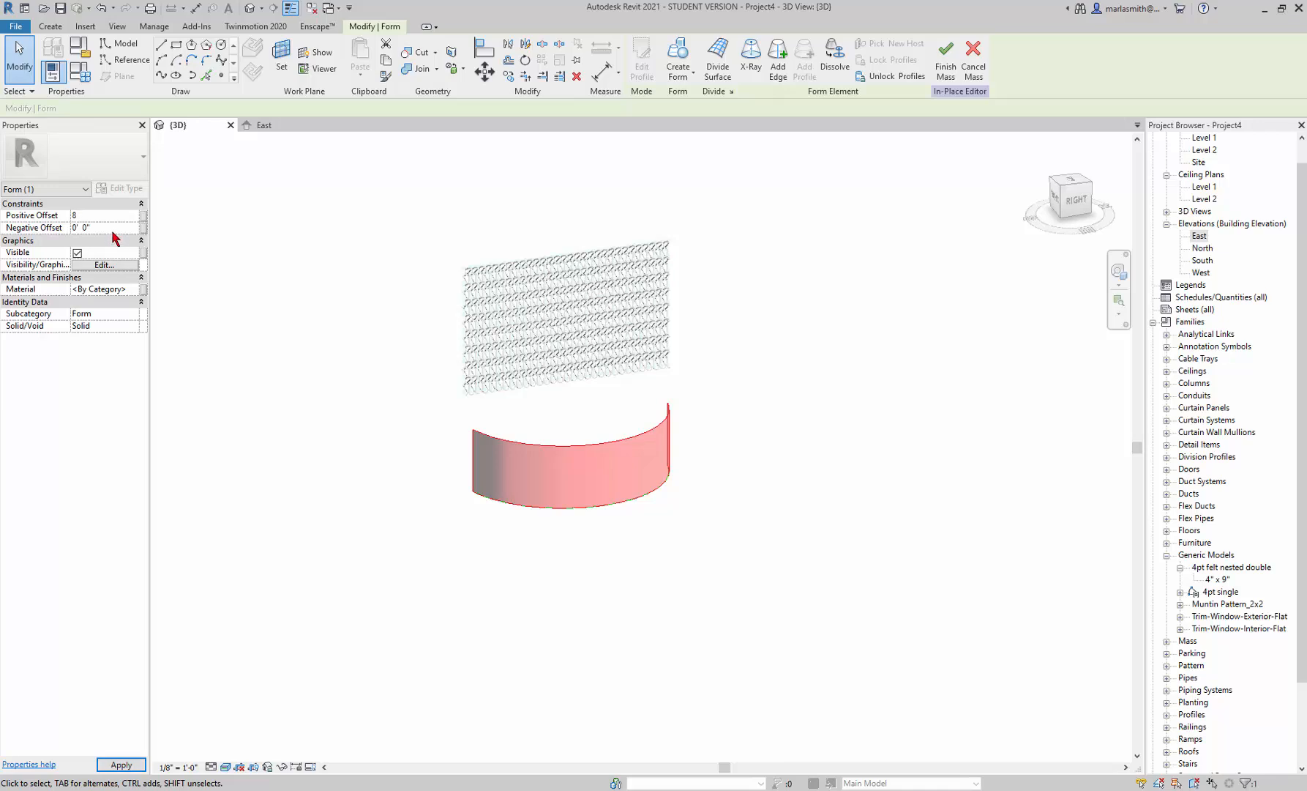
pyautogui.click(110, 227)
pyautogui.write('-1')
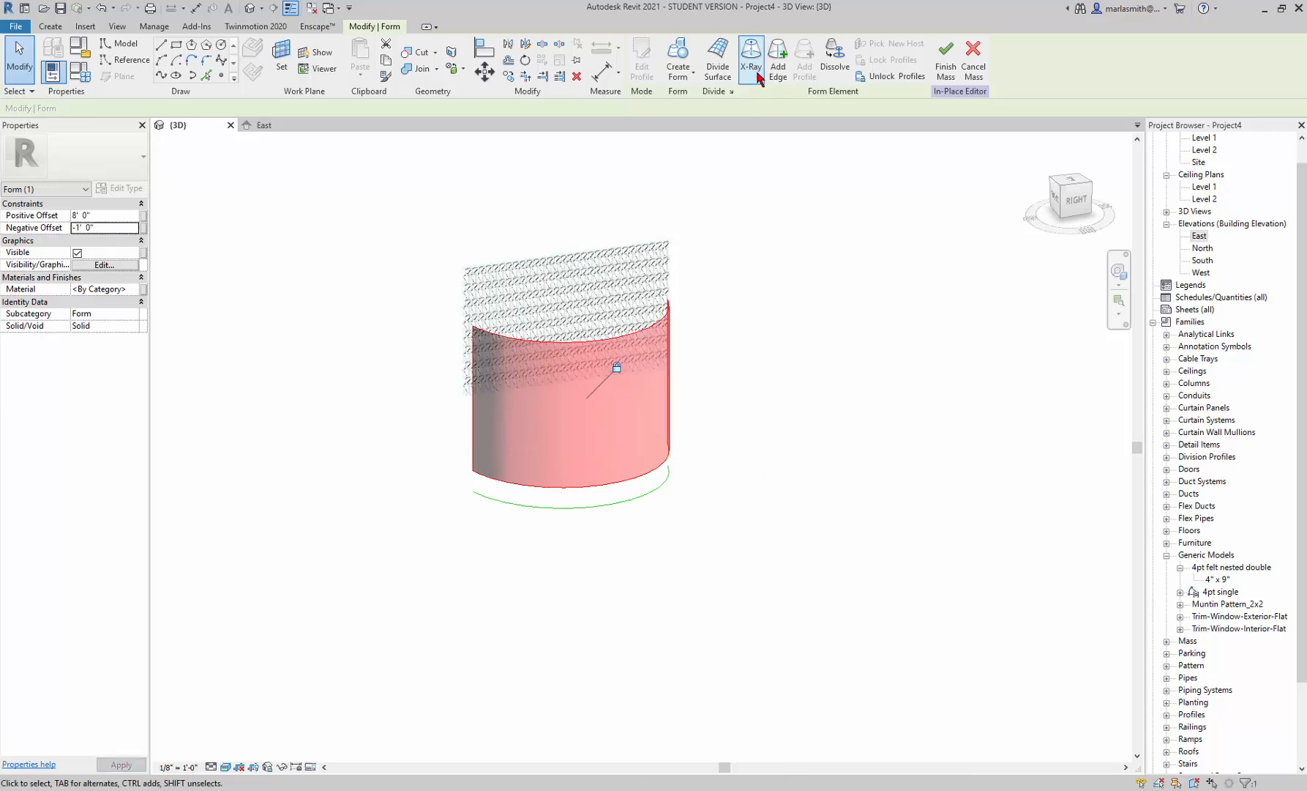
# - Divide the curved surface and turn on the display of its nodes
pyautogui.click(718, 62)
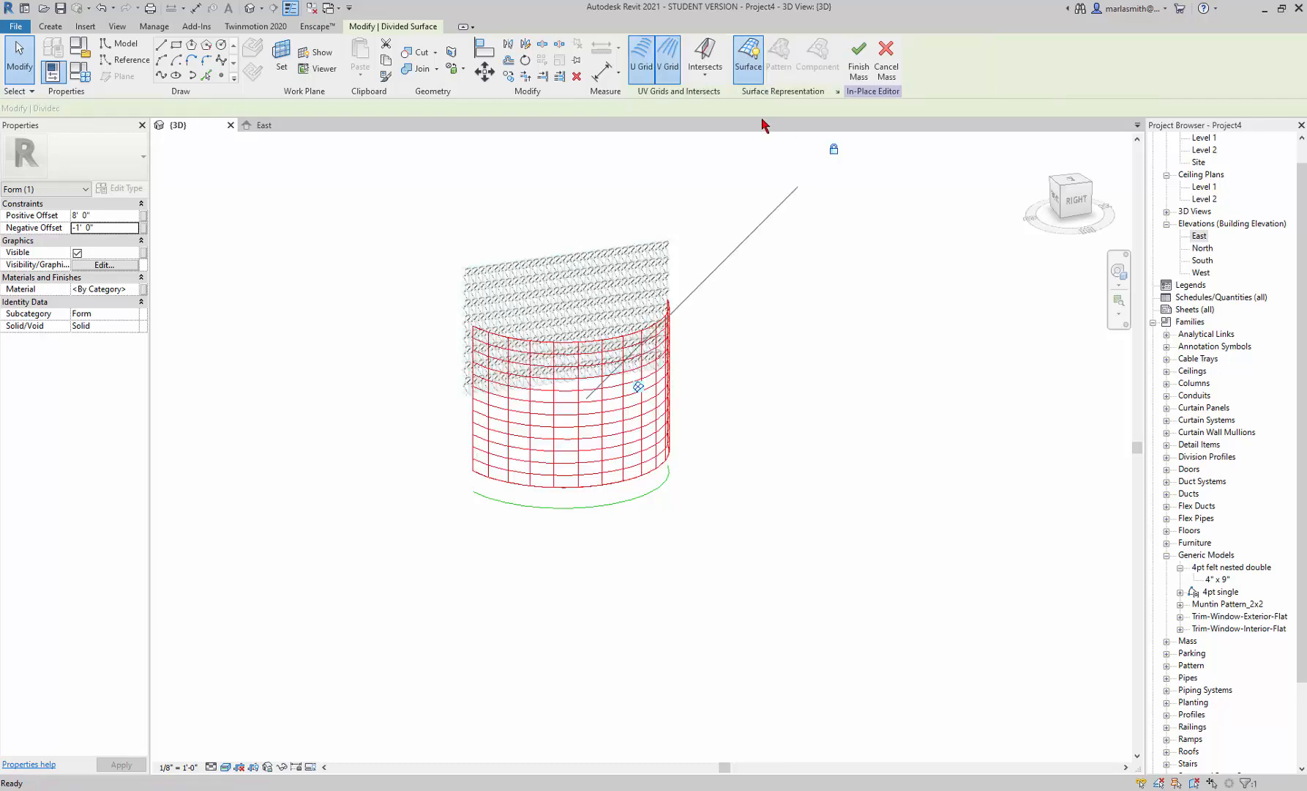
pyautogui.click(837, 91)
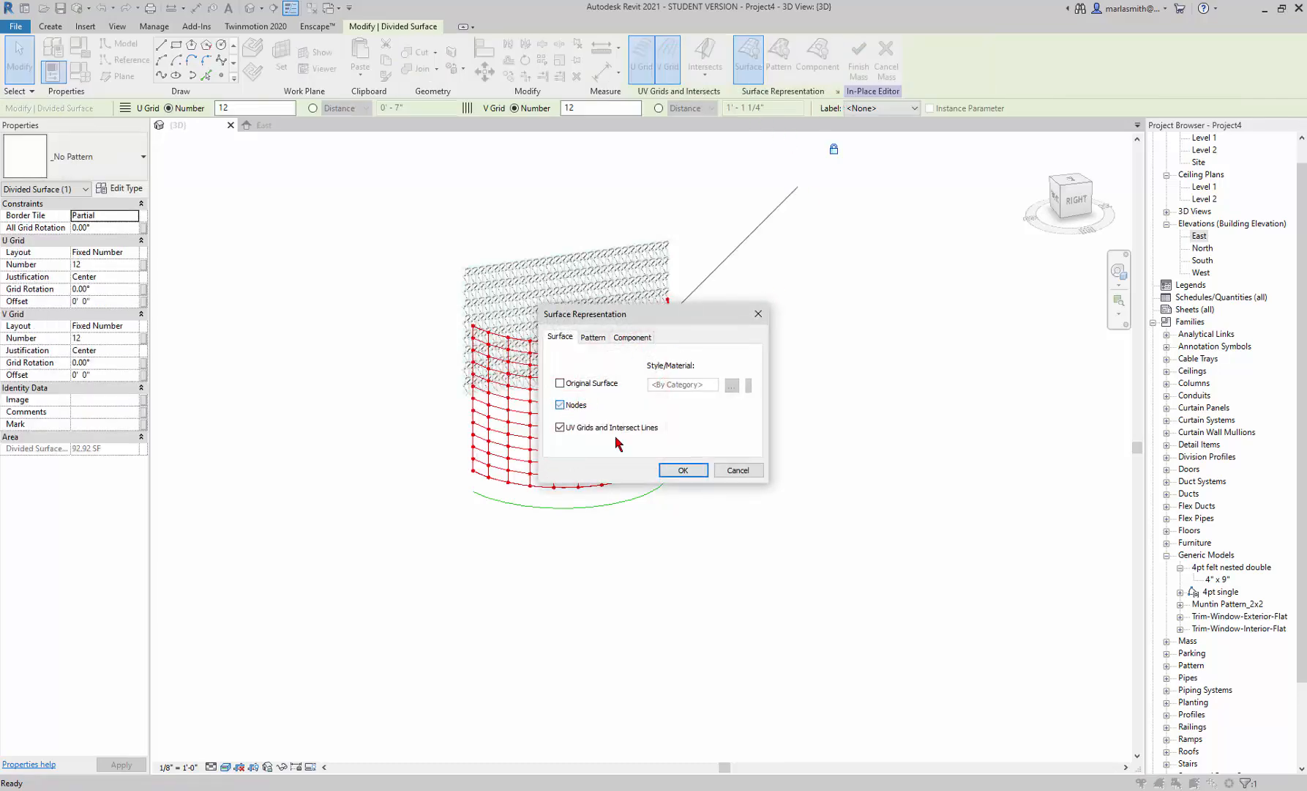
pyautogui.click(681, 469)
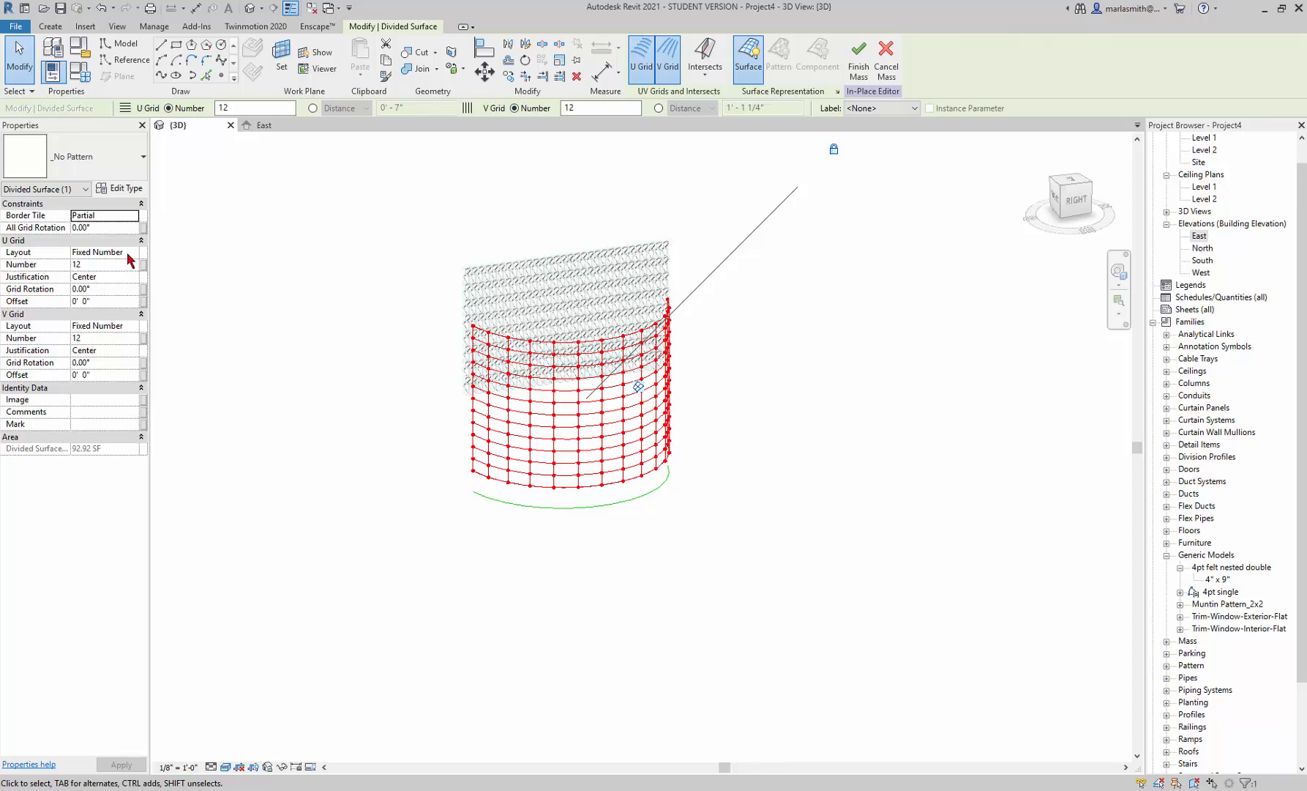
# - Set both the U grid and V grid layouts of the curved divided surface to Fixed Distance
pyautogui.click(136, 253)
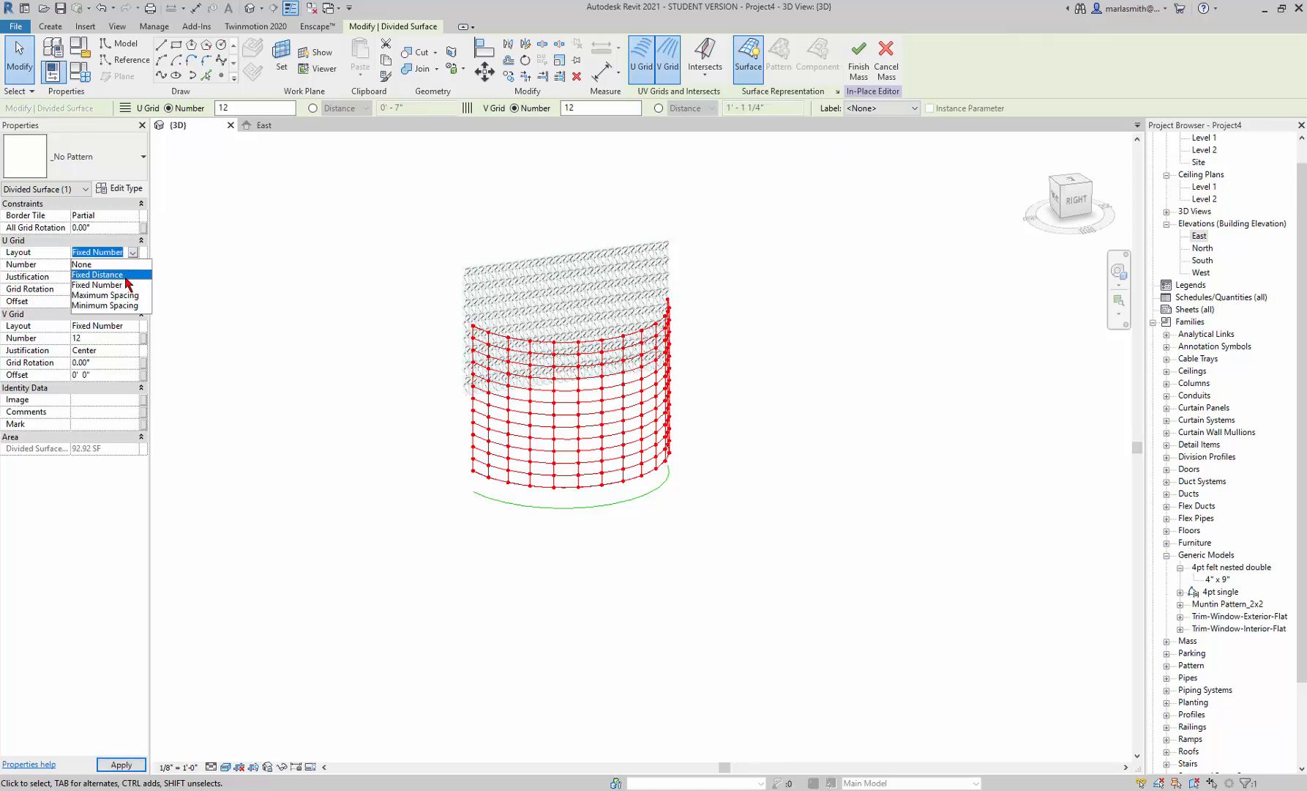
pyautogui.click(132, 276)
pyautogui.click(137, 329)
pyautogui.click(134, 328)
pyautogui.click(102, 359)
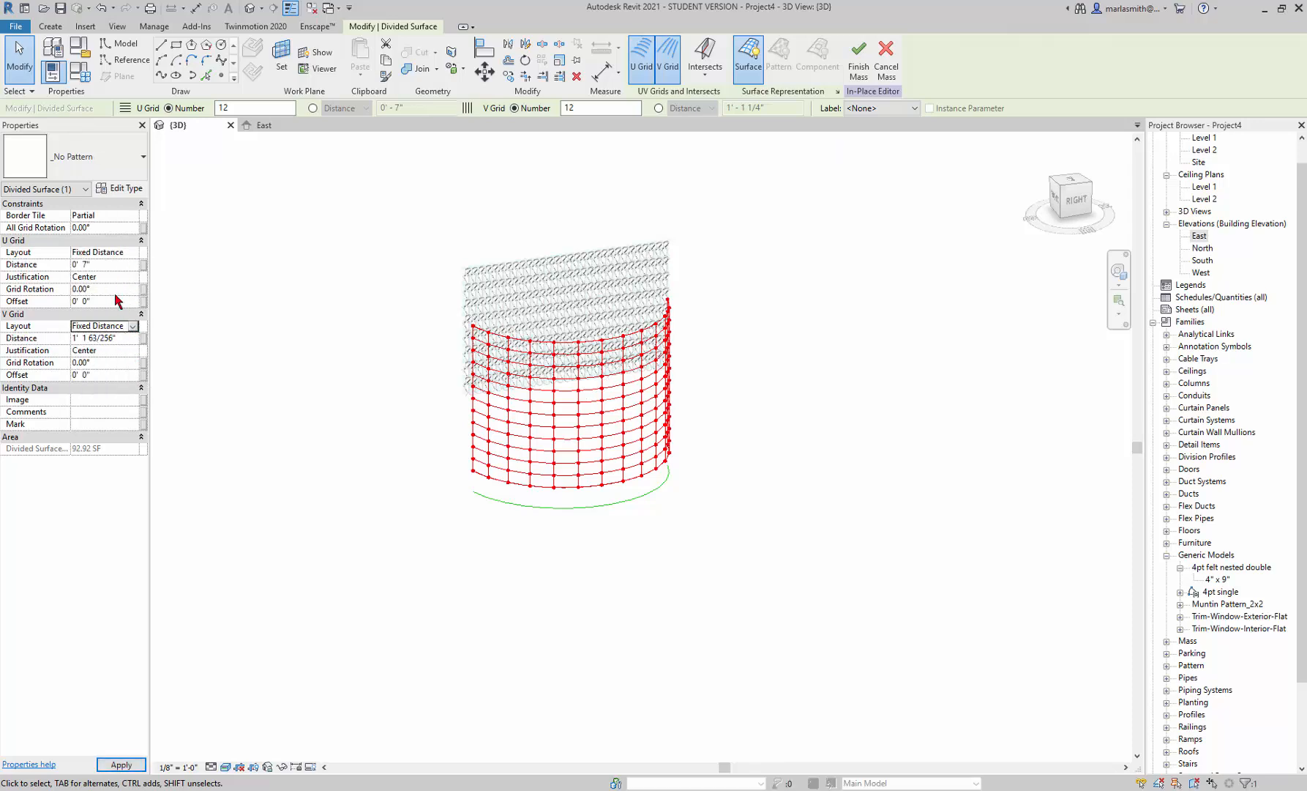
pyautogui.click(124, 339)
pyautogui.press('Return')
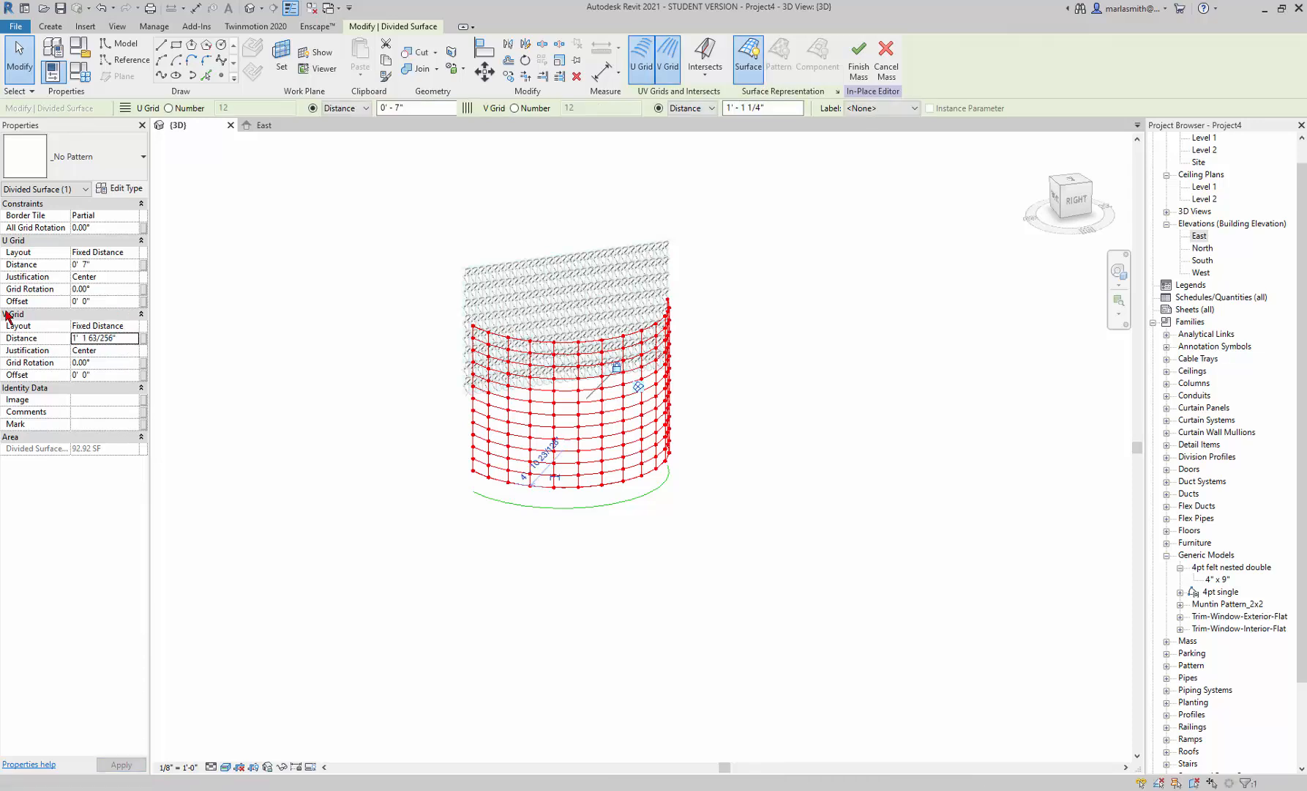
# - Set the V grid distance to 4" and the U grid distance to 9", then deselect the divided surface
pyautogui.click(122, 339)
pyautogui.moveTo(121, 337); pyautogui.dragTo(39, 327)
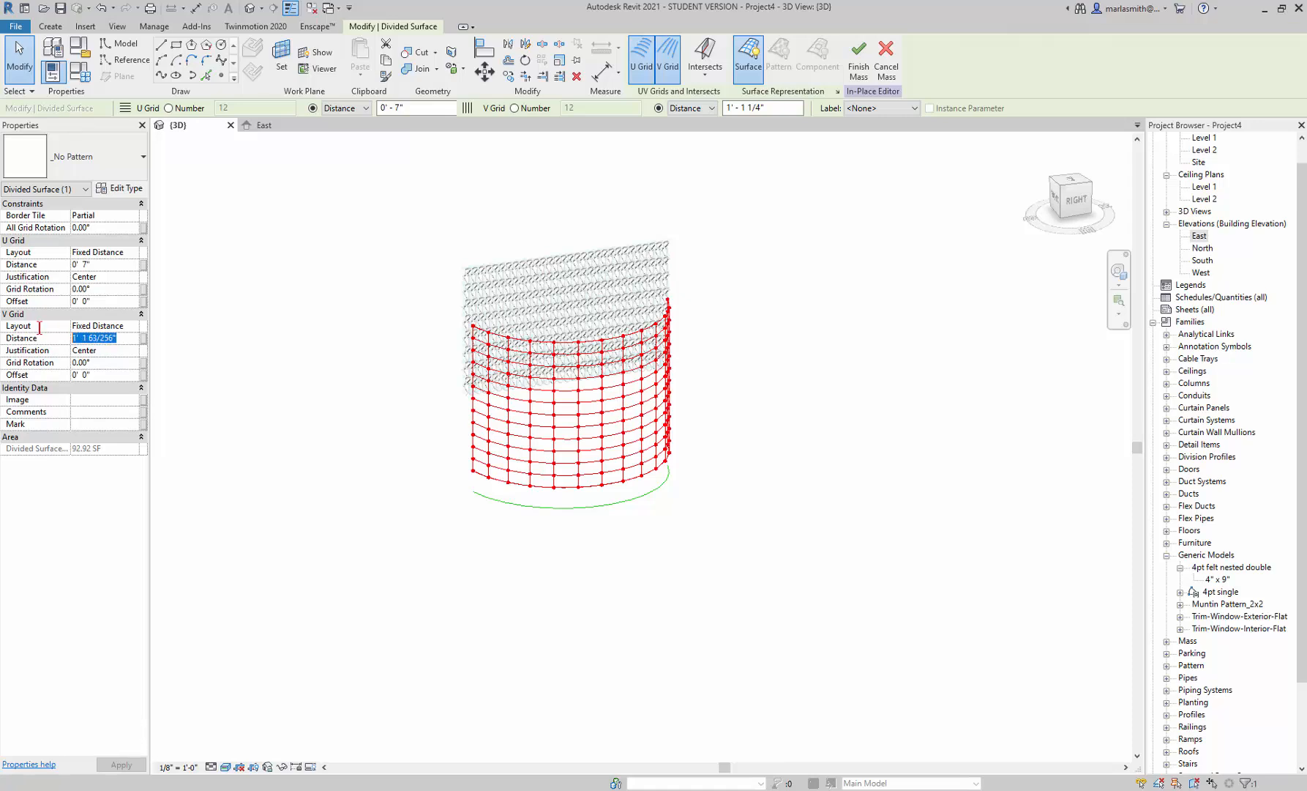
pyautogui.write('4')
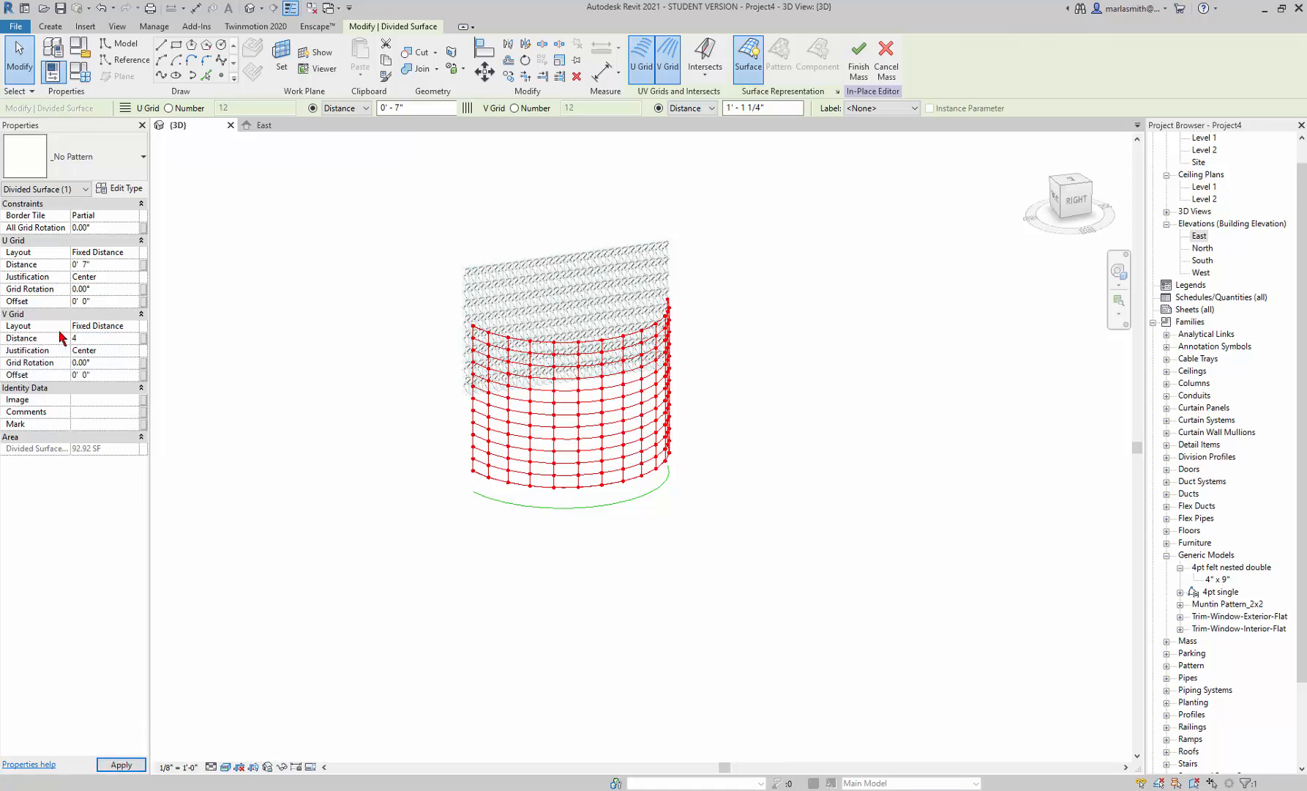
pyautogui.click(109, 267)
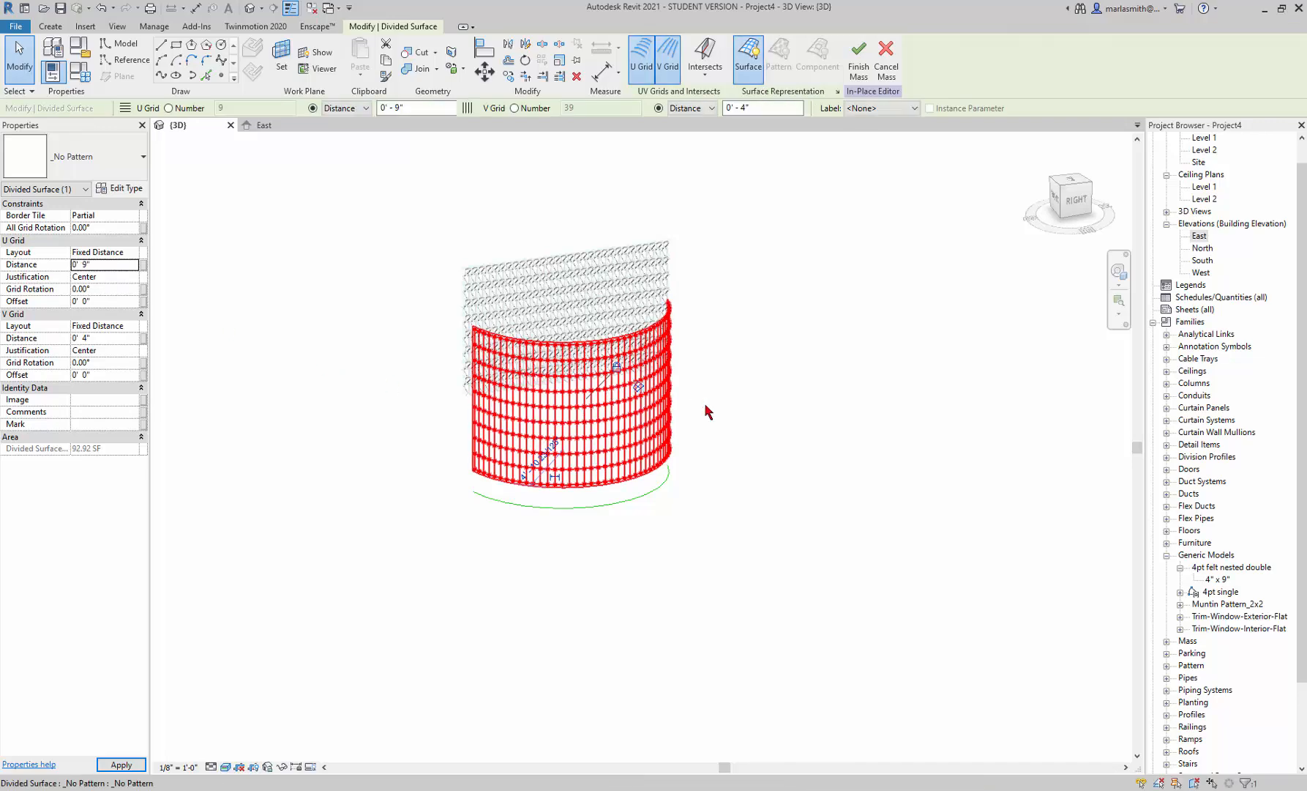
pyautogui.click(896, 510)
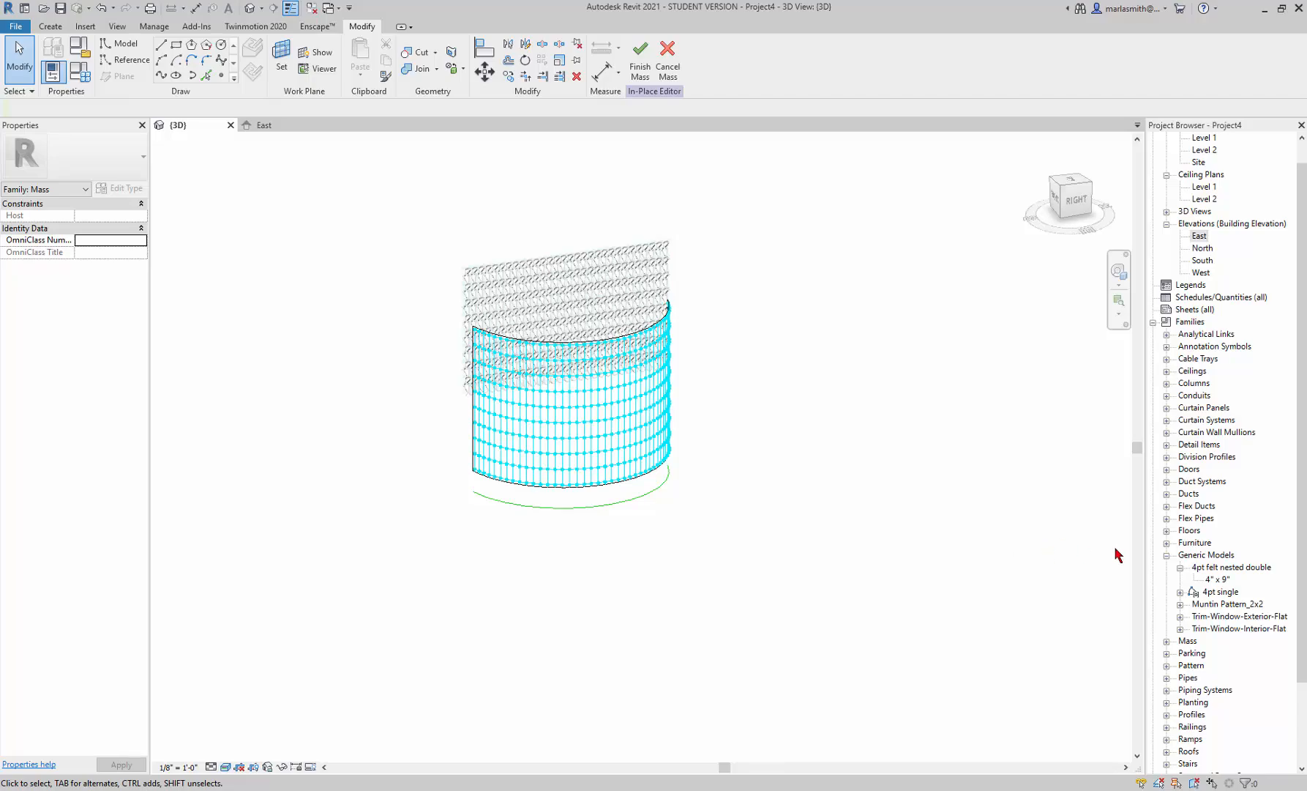
# - Place a 4pt felt nested double 4" x 9" component on the four nodes of the upper corner cell of the curved divided surface
pyautogui.moveTo(1219, 579); pyautogui.dragTo(505, 400)
pyautogui.scroll(5, 443, 331)
pyautogui.keyDown('shift'); pyautogui.moveTo(437, 330); pyautogui.dragTo(615, 341, button='middle'); pyautogui.keyUp('shift')
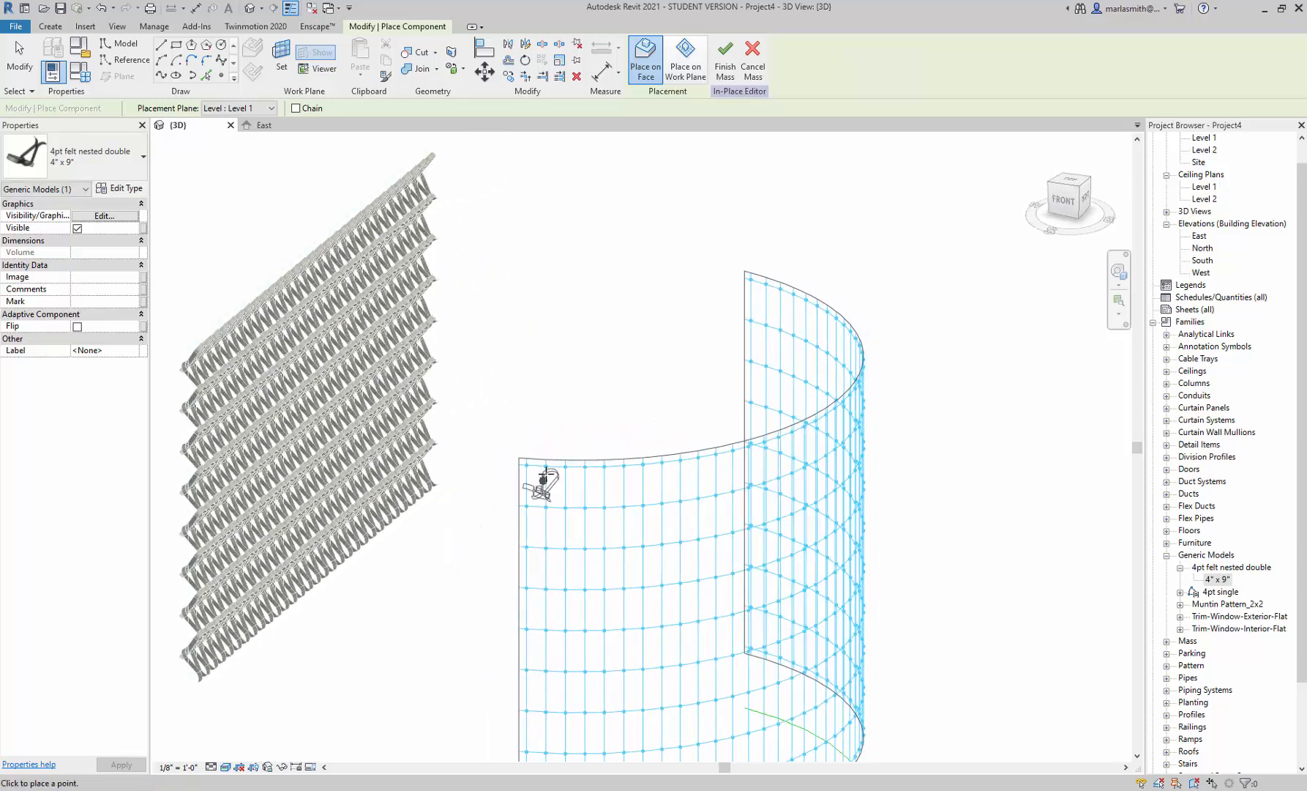
pyautogui.click(526, 464)
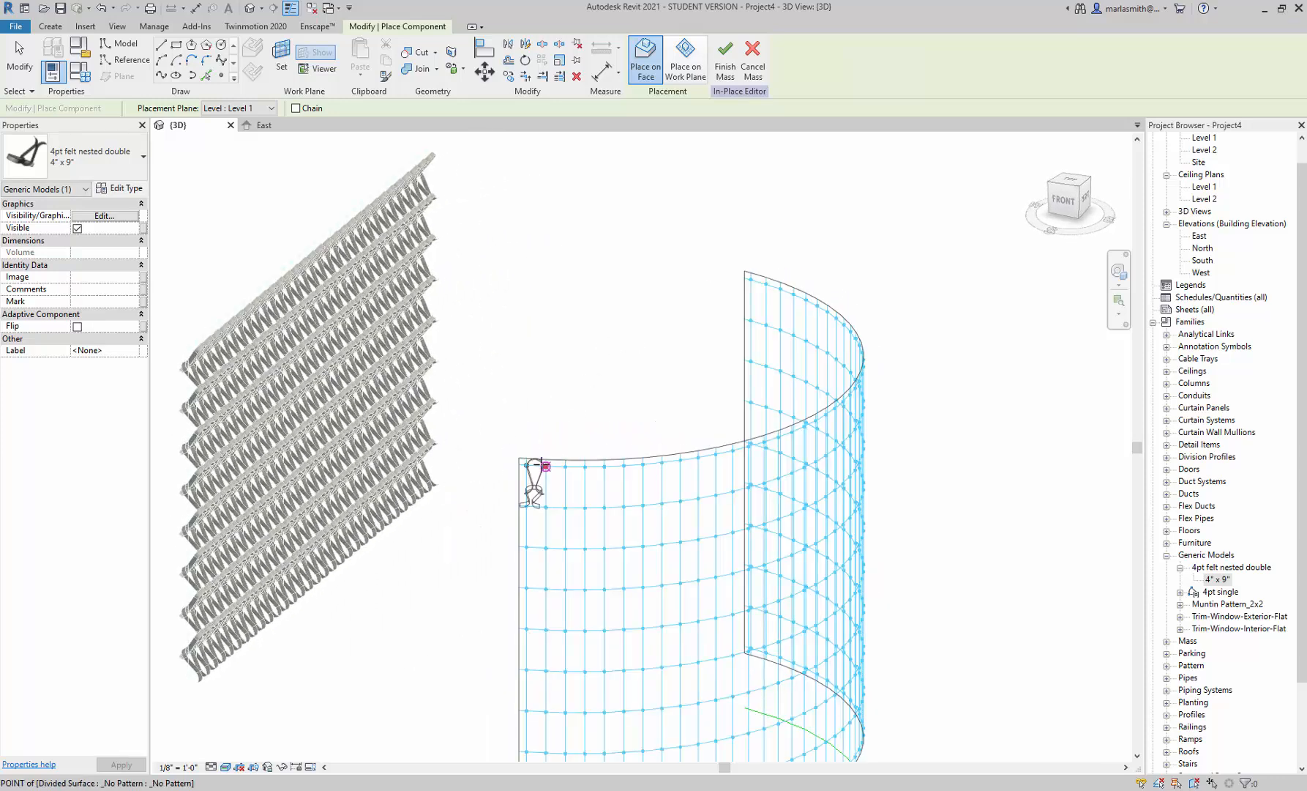
pyautogui.click(546, 465)
pyautogui.click(546, 506)
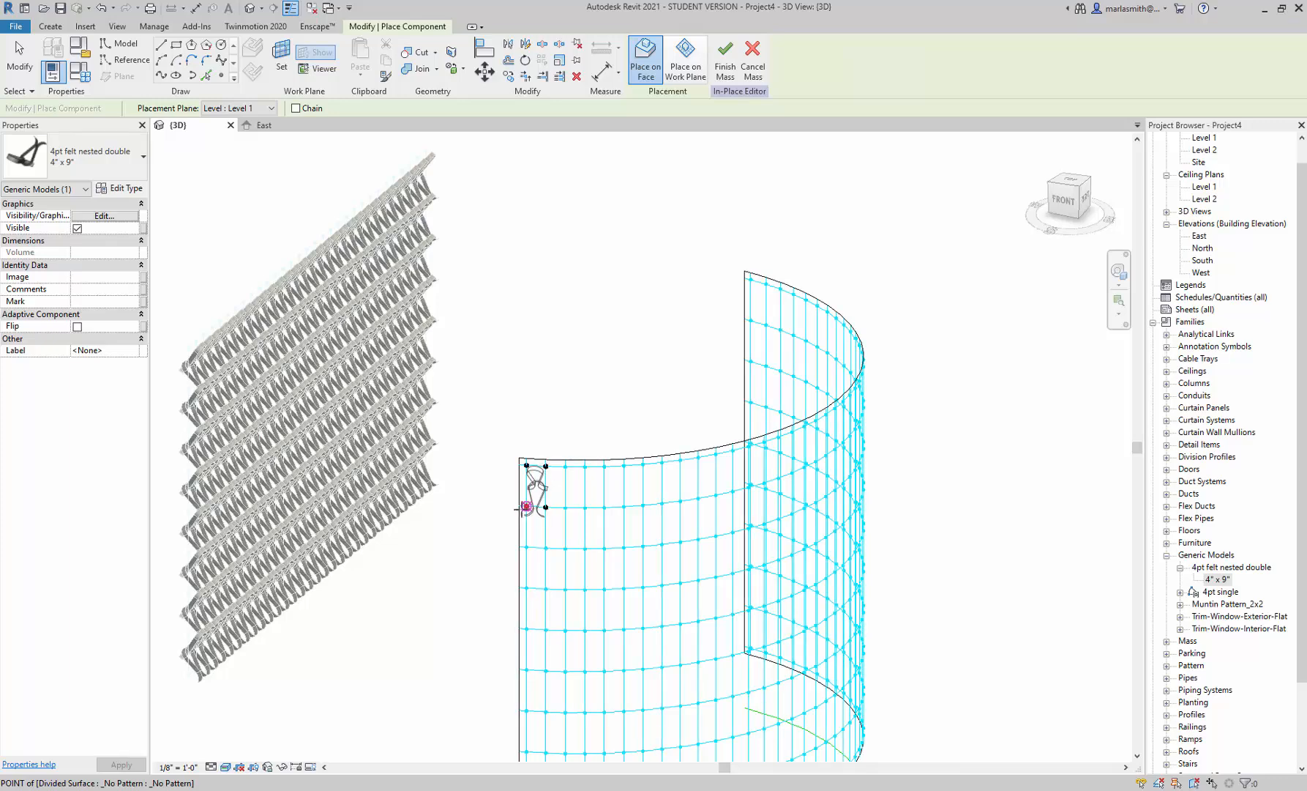
pyautogui.click(526, 507)
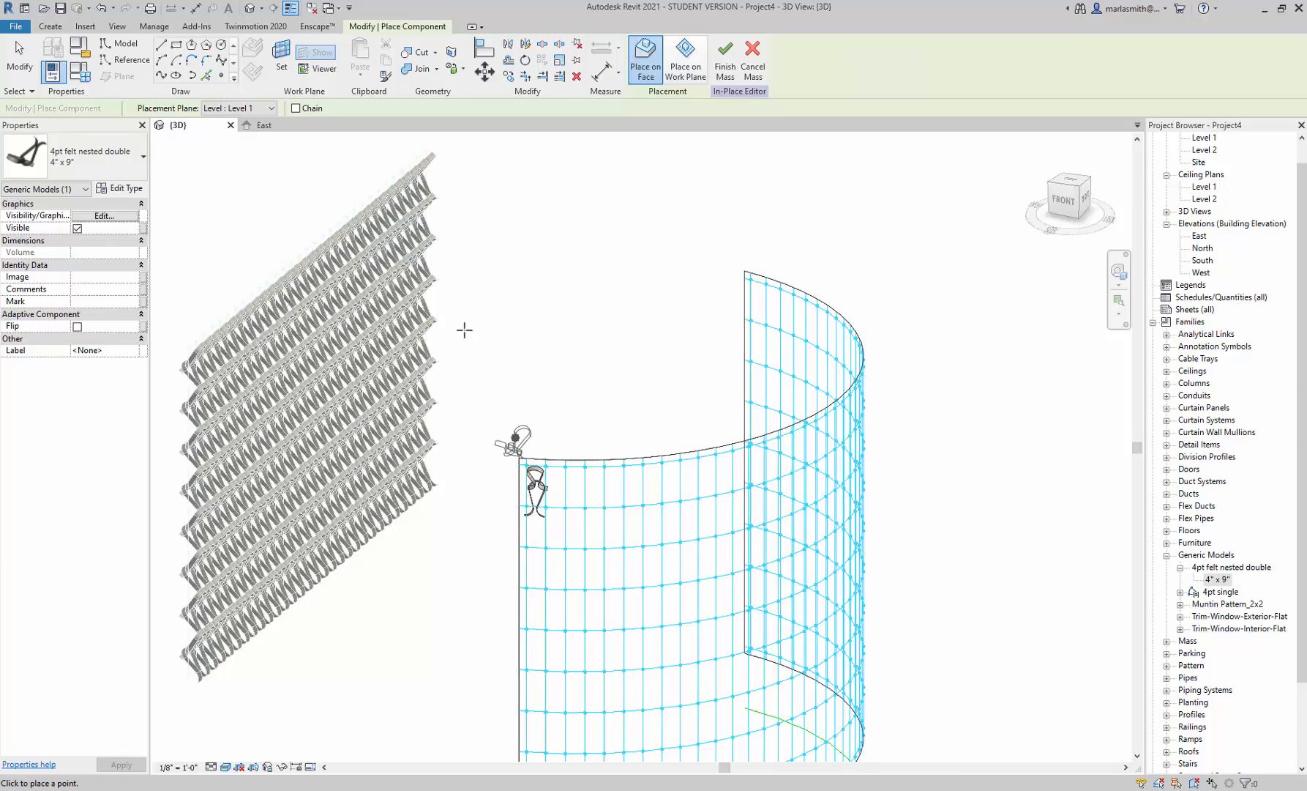
# - Repeat the placed felt component across the whole curved divided surface
pyautogui.click(20, 59)
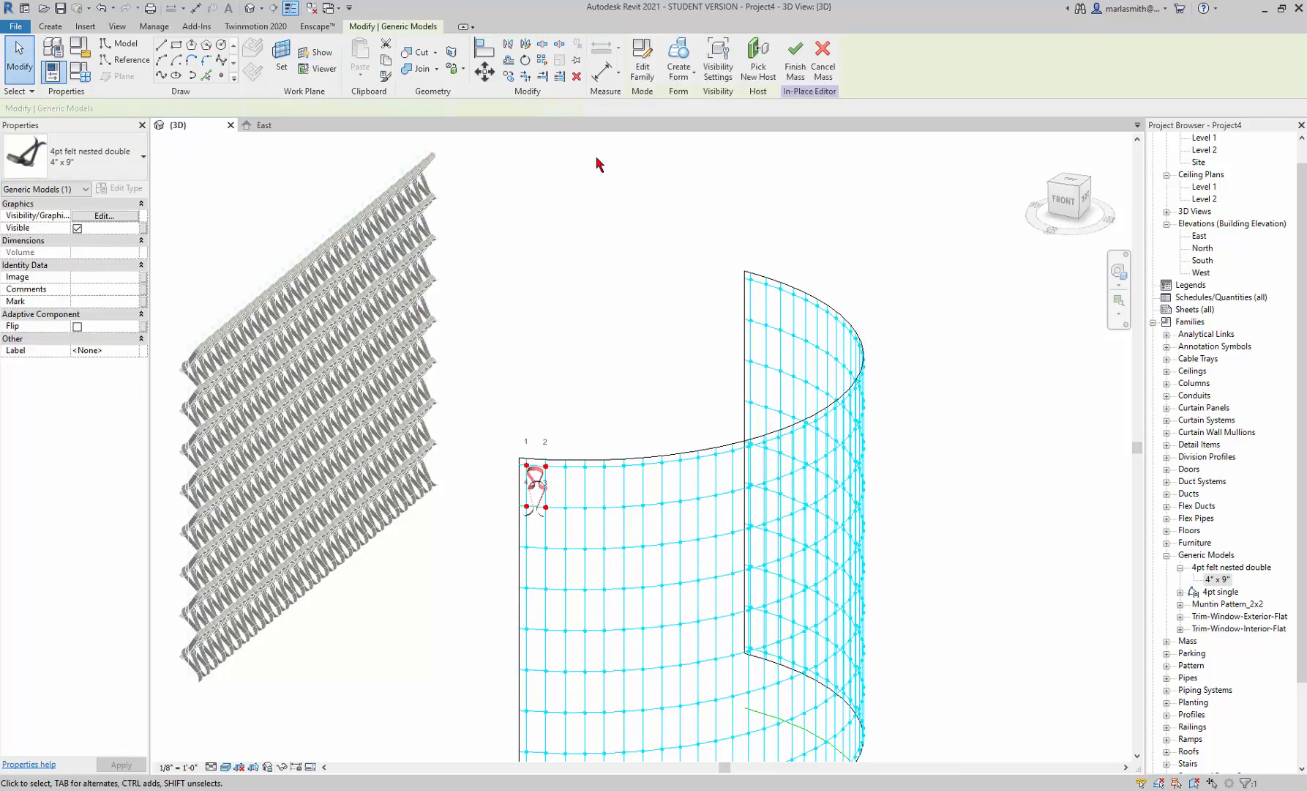
pyautogui.click(543, 61)
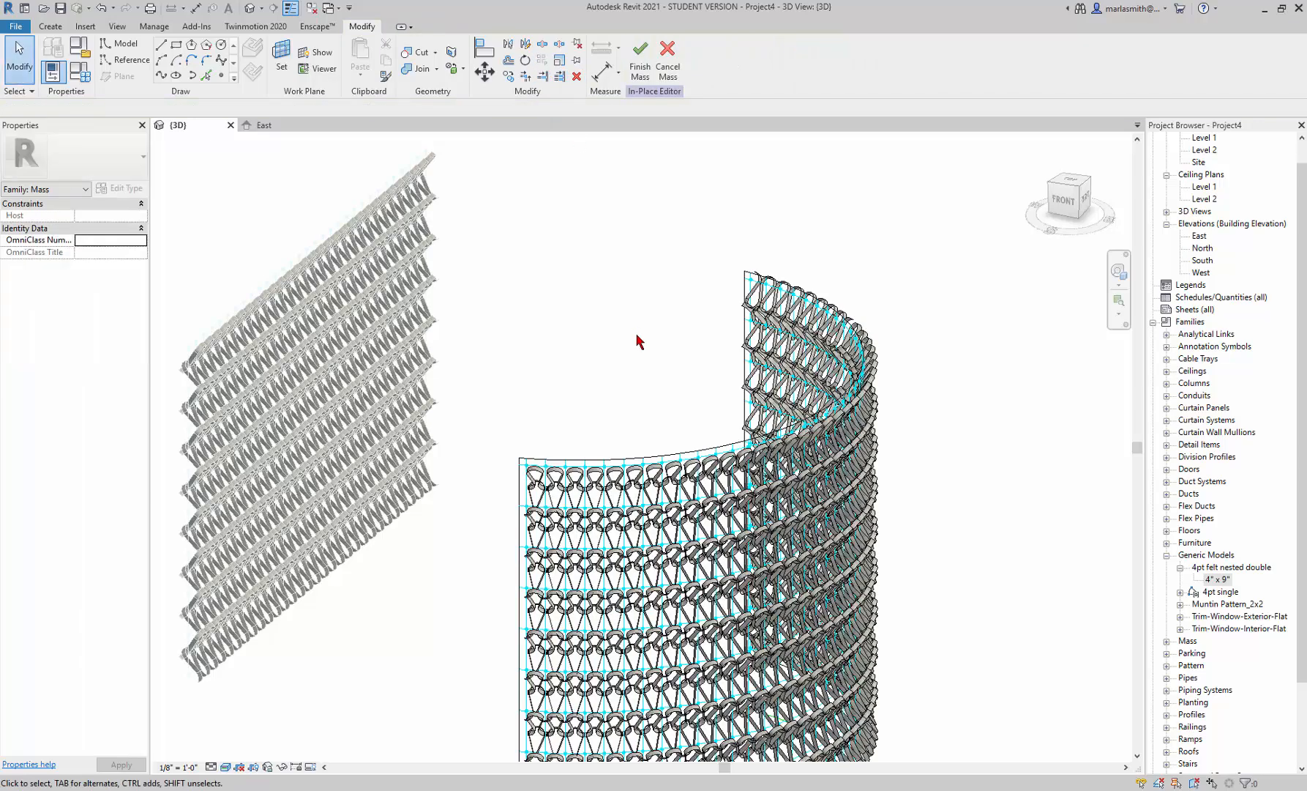
pyautogui.scroll(-3, 641, 338)
pyautogui.keyDown('shift'); pyautogui.moveTo(643, 335); pyautogui.dragTo(1010, 512, button='middle'); pyautogui.keyUp('shift')
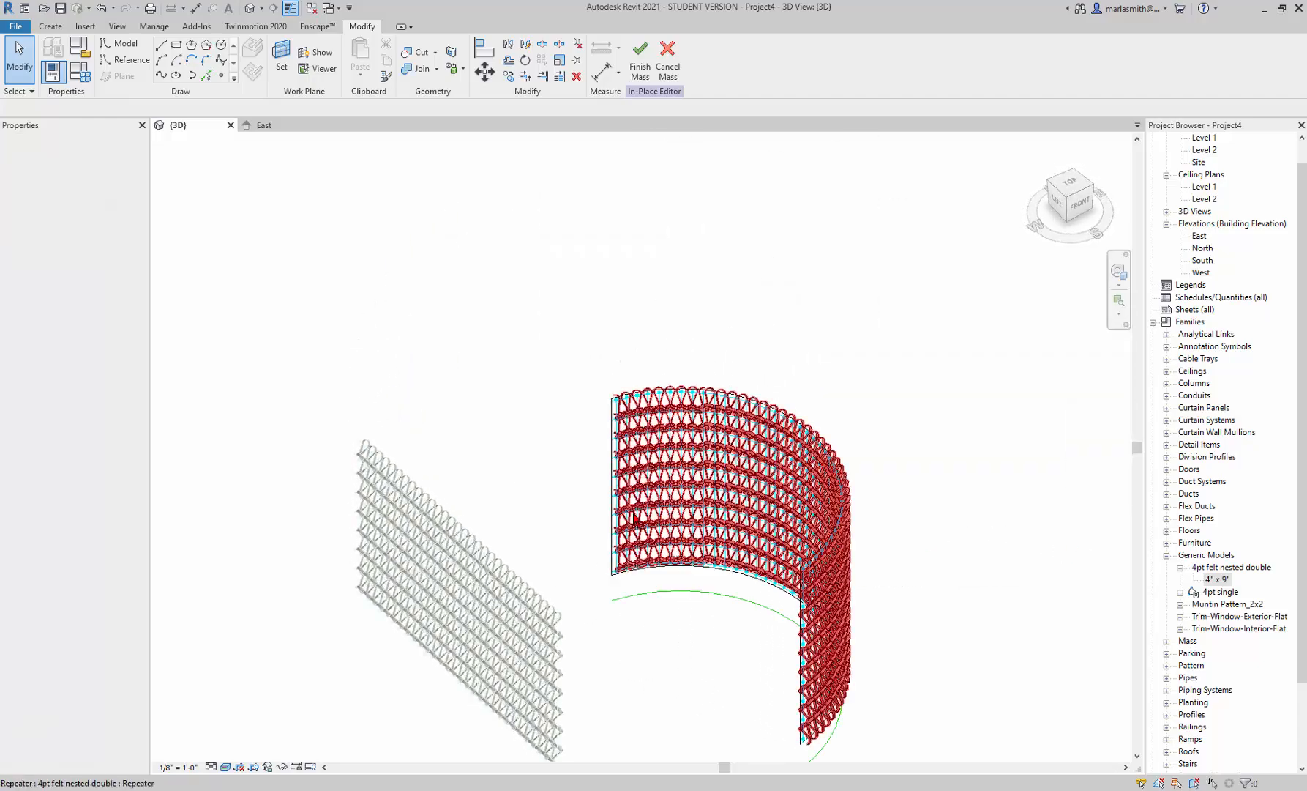
# - Shorten the curved form's reference arc to about 10'-2" long by pulling in its far end
pyautogui.scroll(5, 716, 333)
pyautogui.click(765, 210)
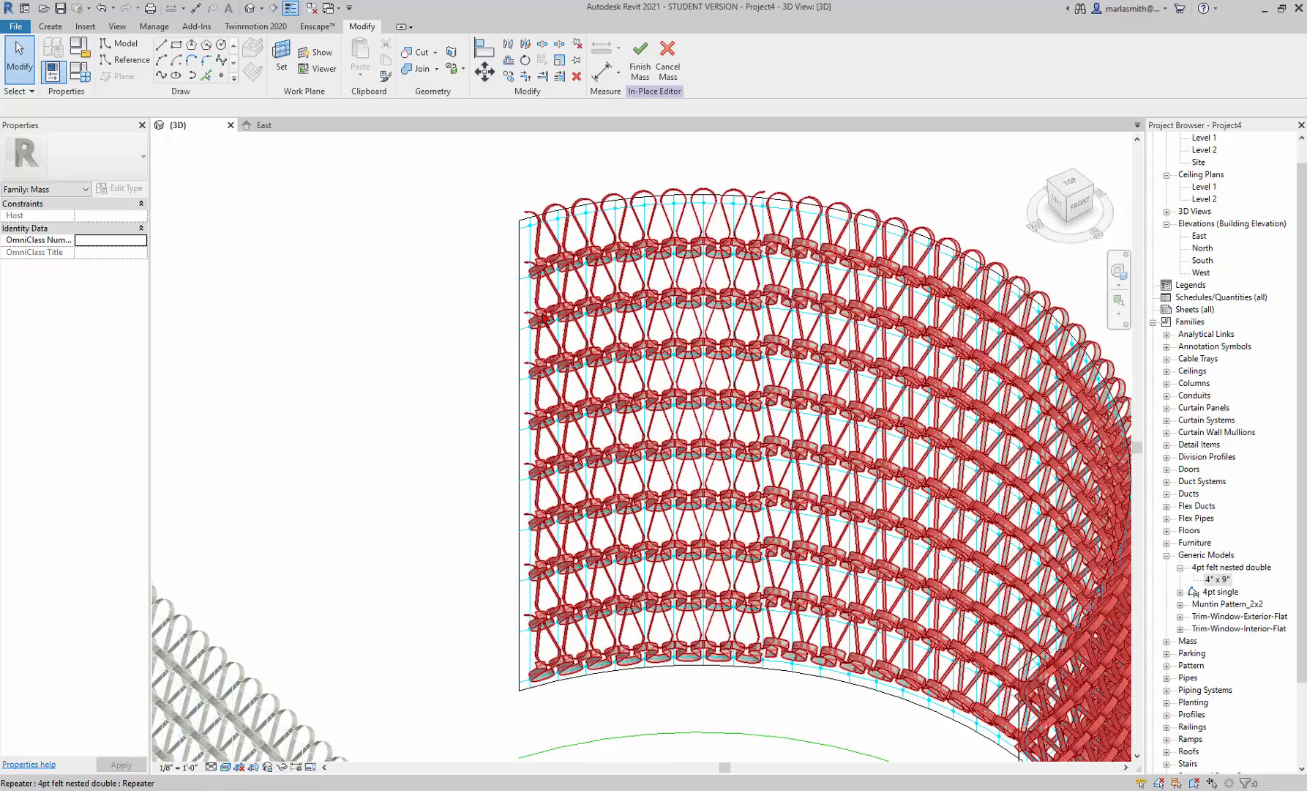
pyautogui.scroll(-3, 509, 323)
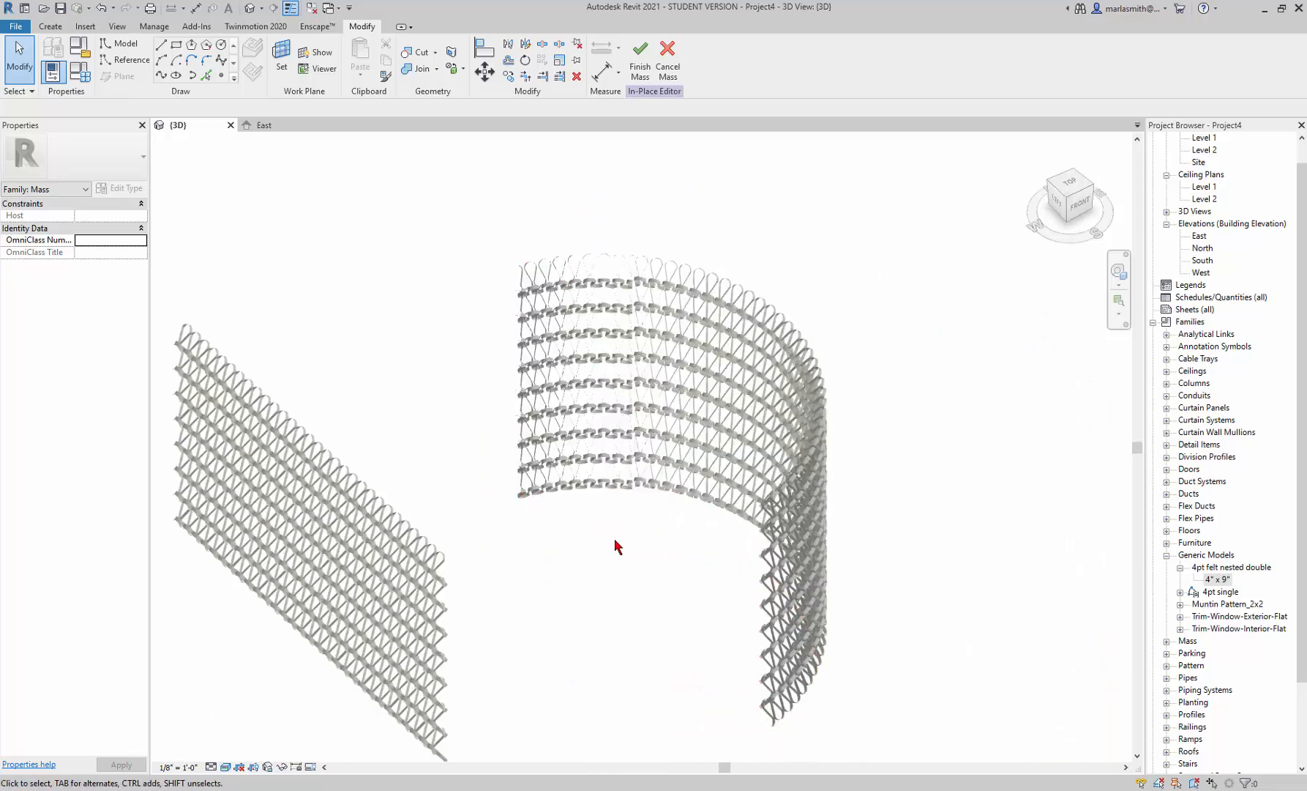
pyautogui.click(521, 542)
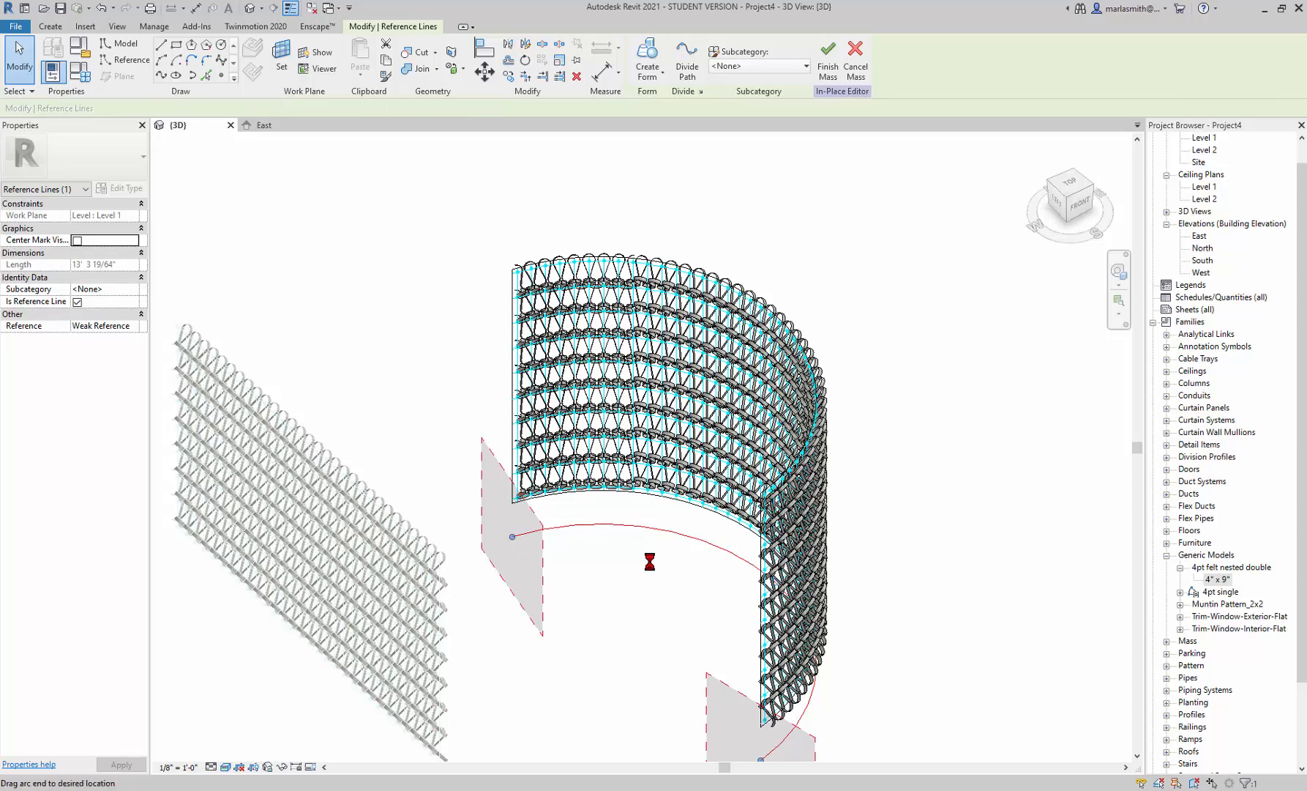
pyautogui.moveTo(642, 549); pyautogui.dragTo(627, 541)
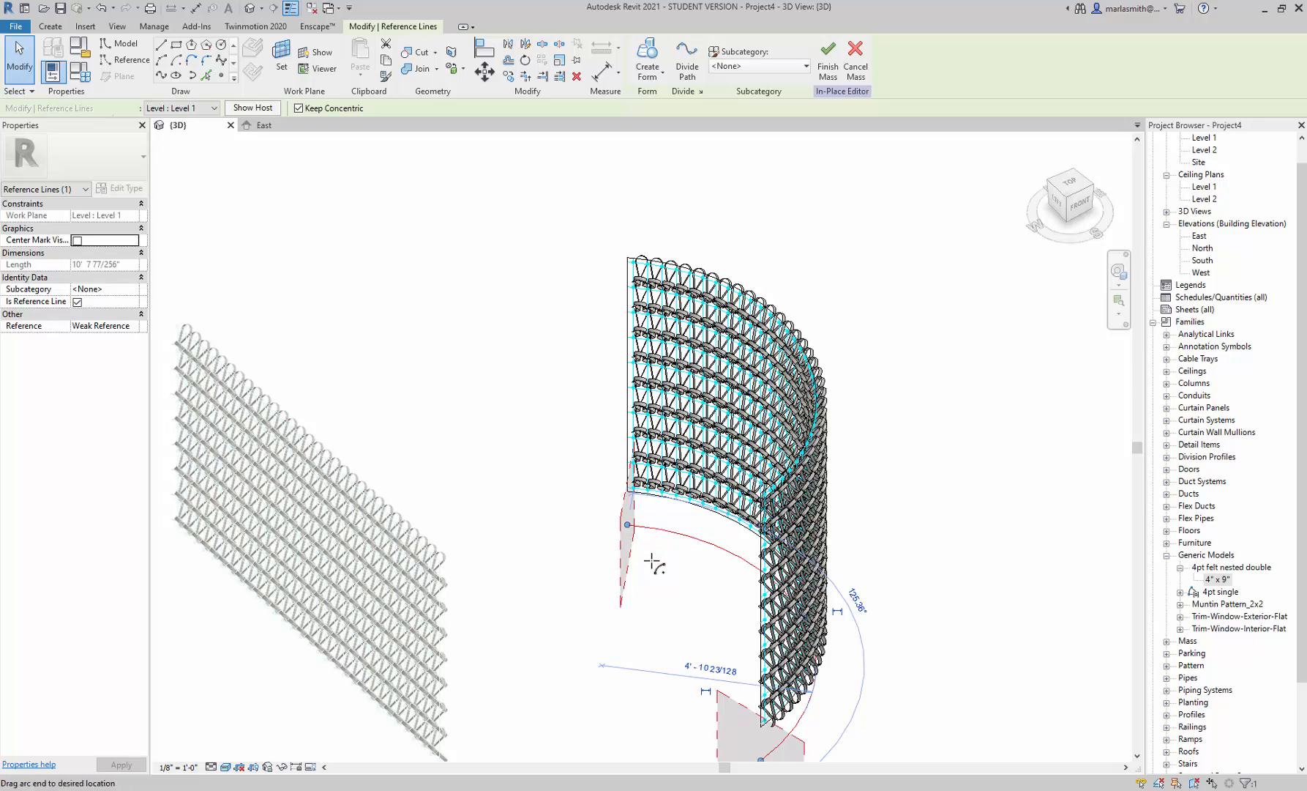
pyautogui.moveTo(654, 564); pyautogui.dragTo(657, 563)
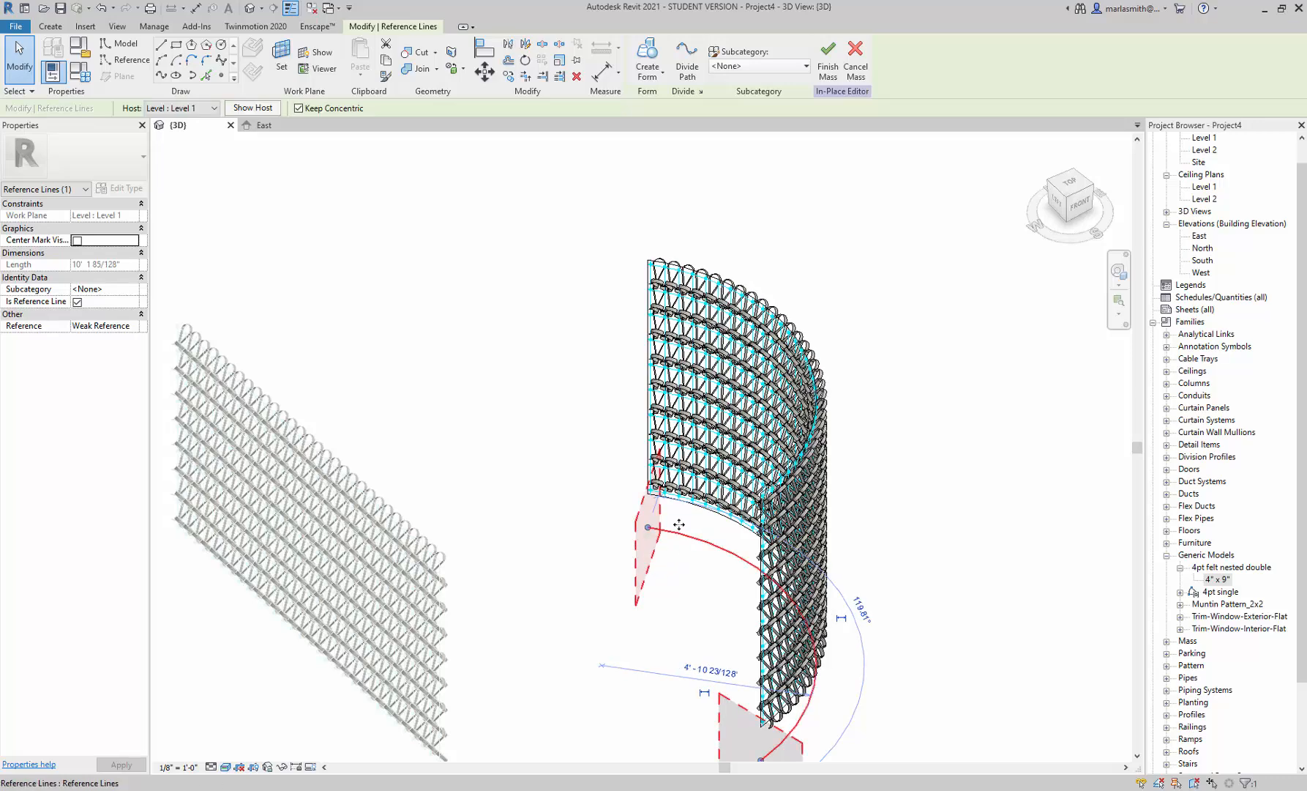
# - Extend the other end of the reference arc until it is about 13'-8" long, and finish the in-place mass
pyautogui.scroll(-2, 679, 524)
pyautogui.keyDown('shift'); pyautogui.moveTo(700, 584); pyautogui.dragTo(920, 695, button='middle'); pyautogui.keyUp('shift')
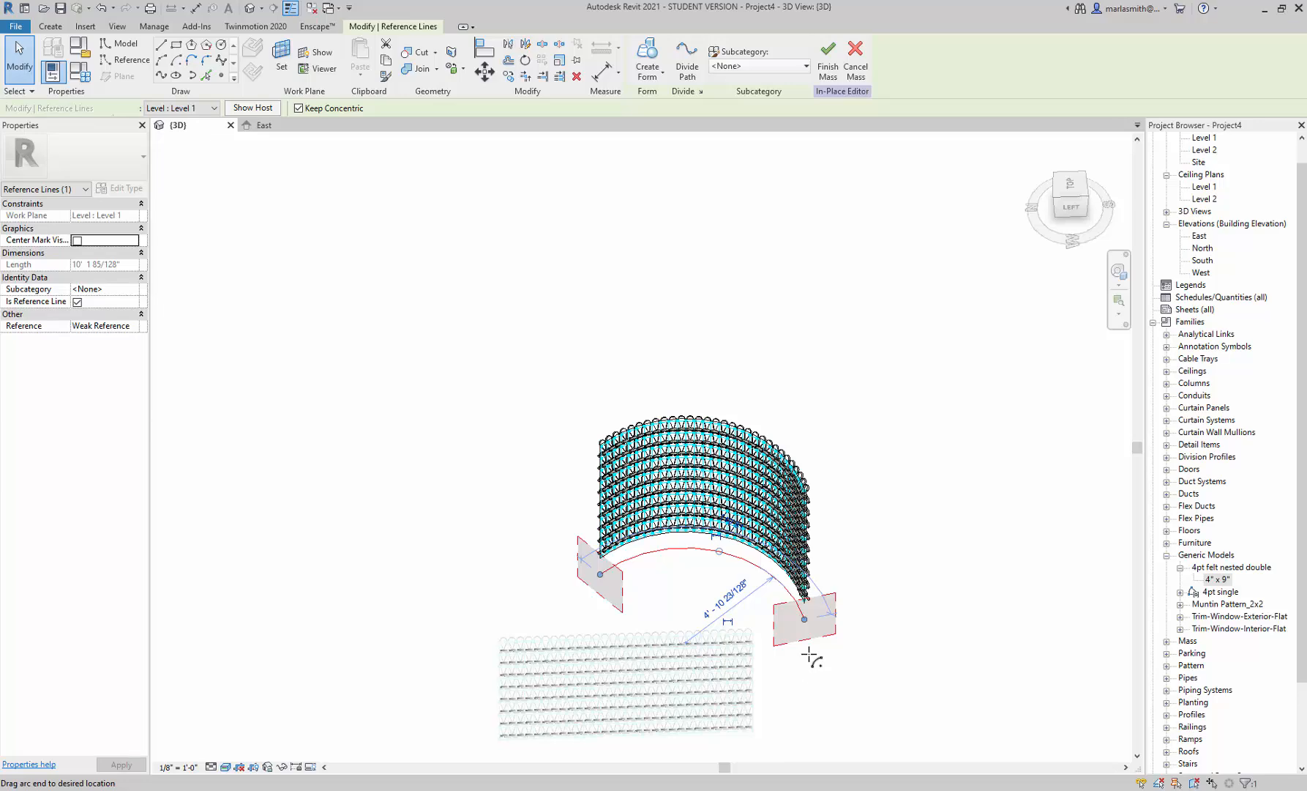
pyautogui.moveTo(811, 657); pyautogui.dragTo(808, 628)
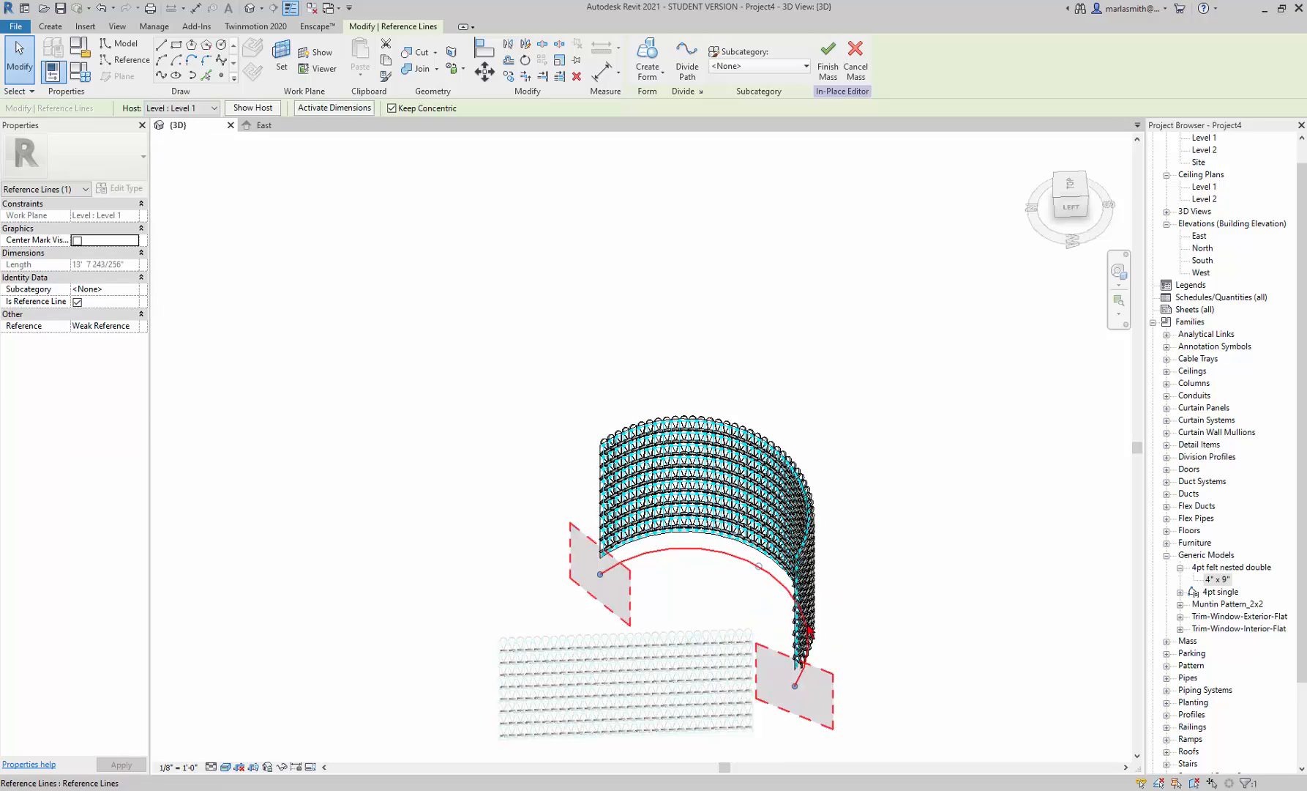
pyautogui.press('Escape')
pyautogui.keyDown('shift'); pyautogui.moveTo(870, 574); pyautogui.dragTo(568, 537, button='middle'); pyautogui.keyUp('shift')
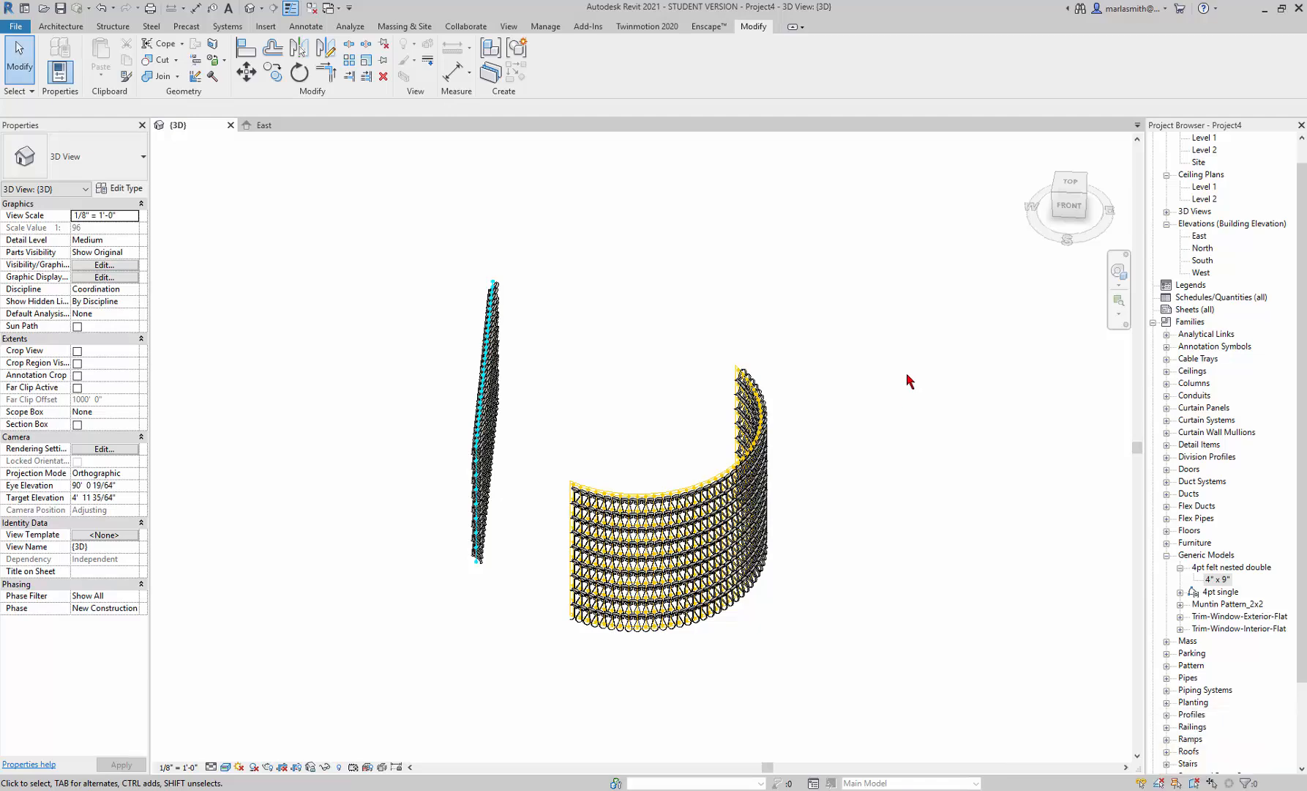
# - Switch the mass display to Show Mass by View Settings
pyautogui.keyDown('shift'); pyautogui.moveTo(908, 379); pyautogui.dragTo(782, 340, button='middle'); pyautogui.keyUp('shift')
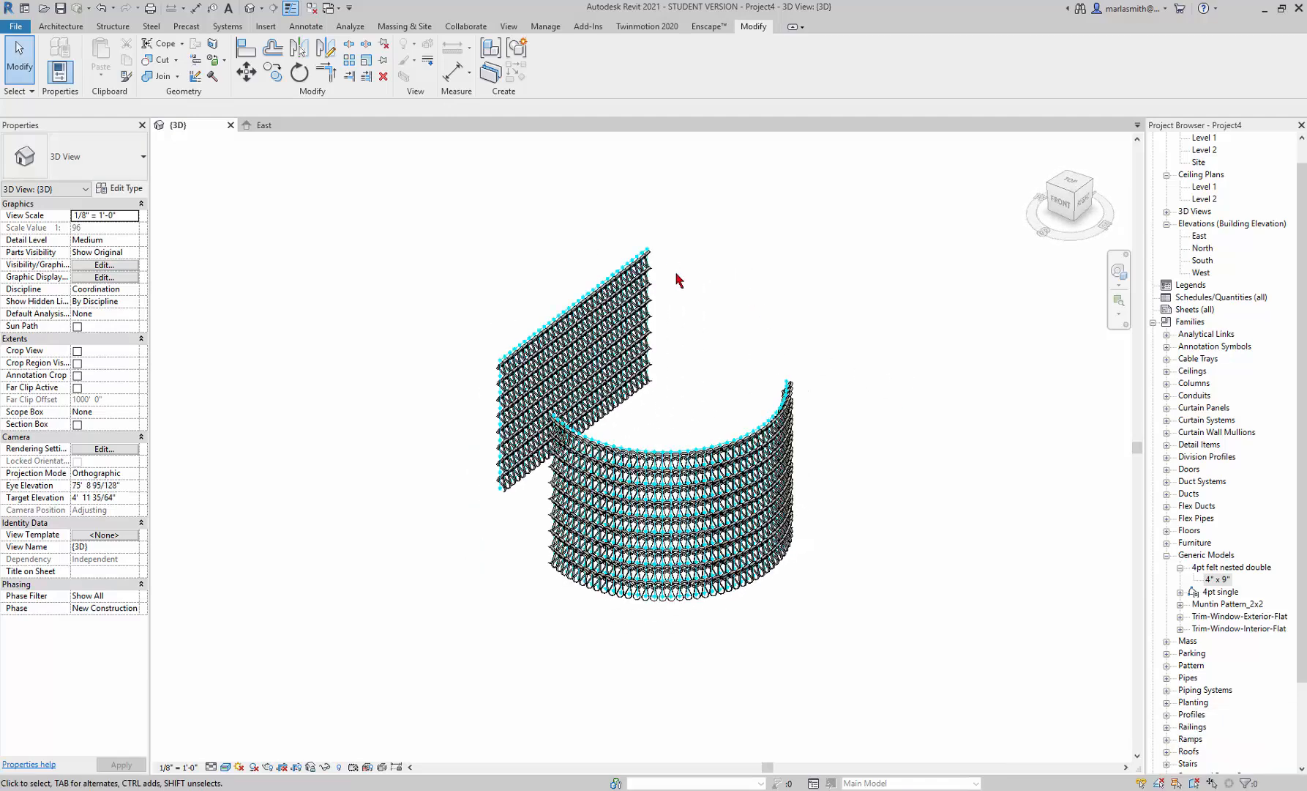
pyautogui.click(403, 27)
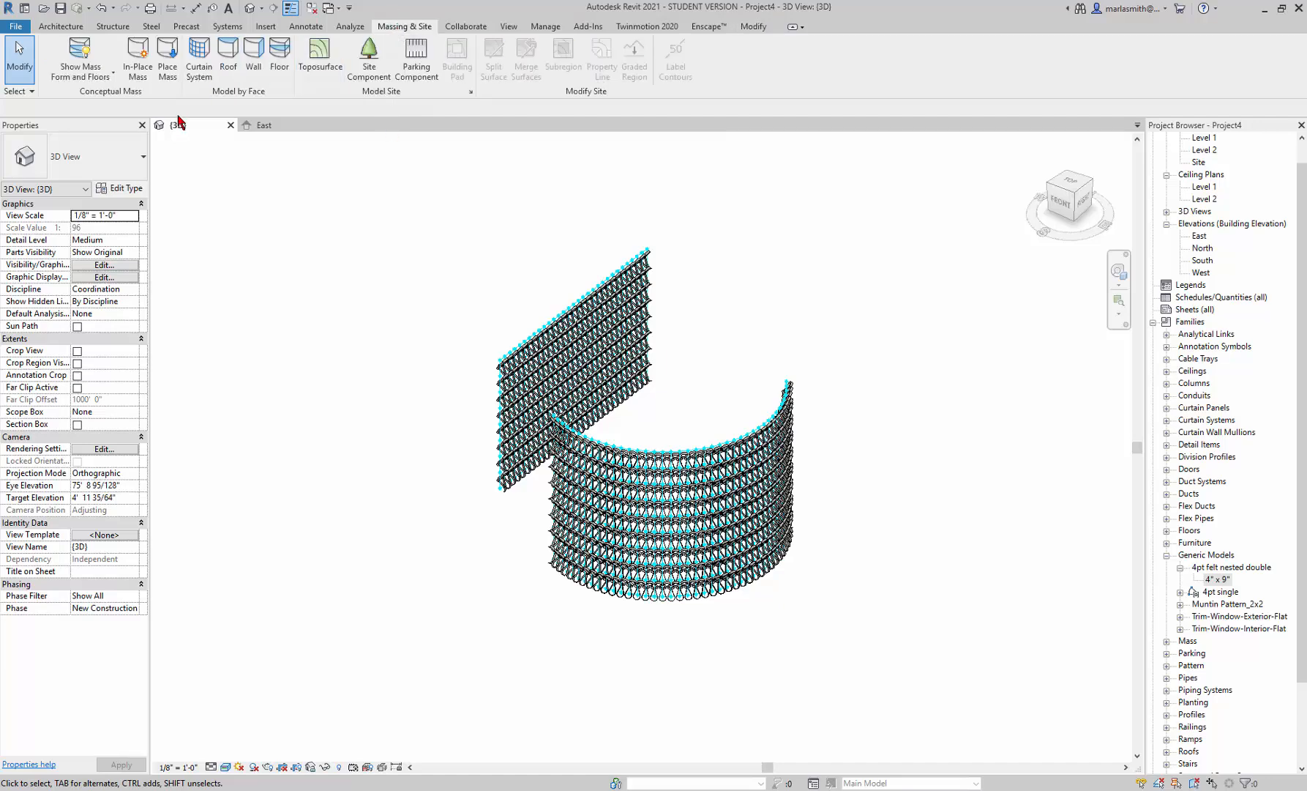
pyautogui.click(93, 79)
pyautogui.click(104, 105)
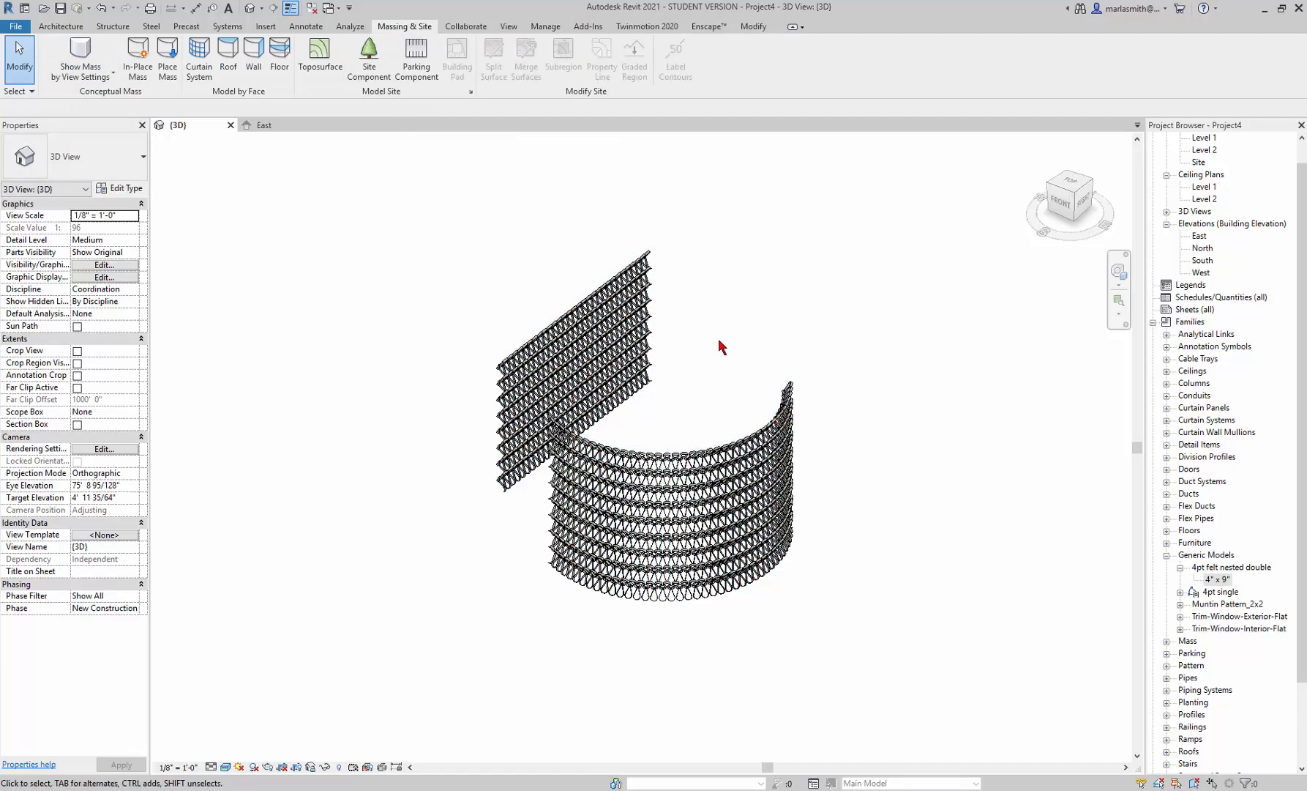
# - Check the Mass category in the 3D view's Visibility/Graphic Overrides and leave without changing anything
pyautogui.press('v')
pyautogui.press('g')
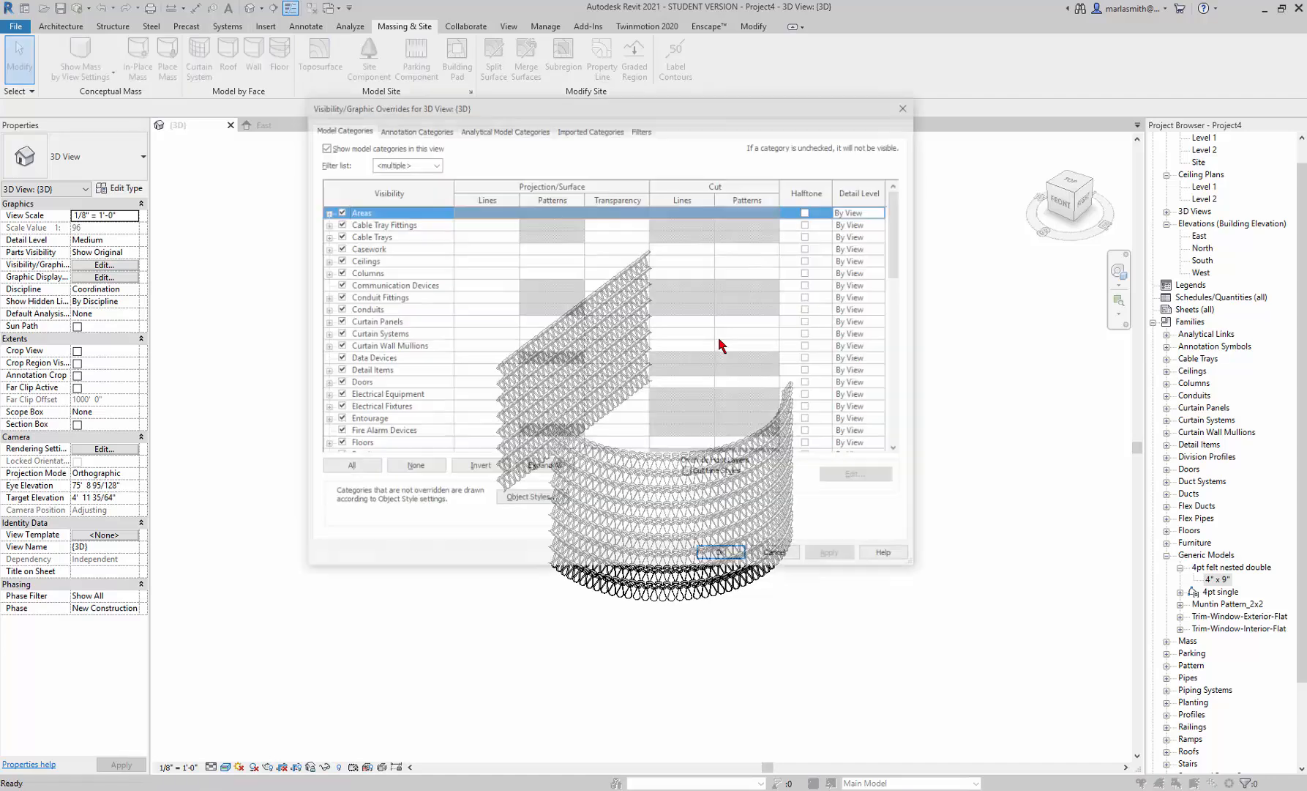
pyautogui.scroll(-3, 378, 436)
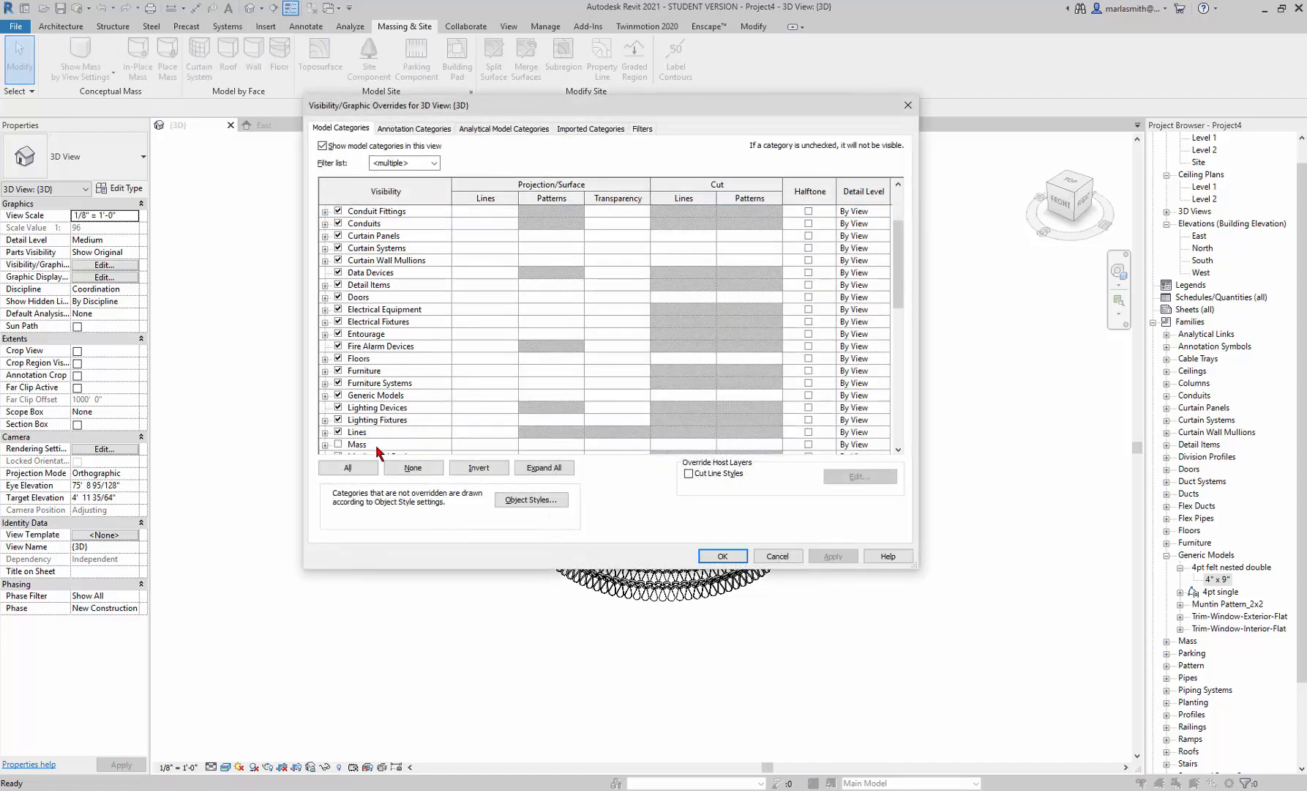
pyautogui.click(783, 558)
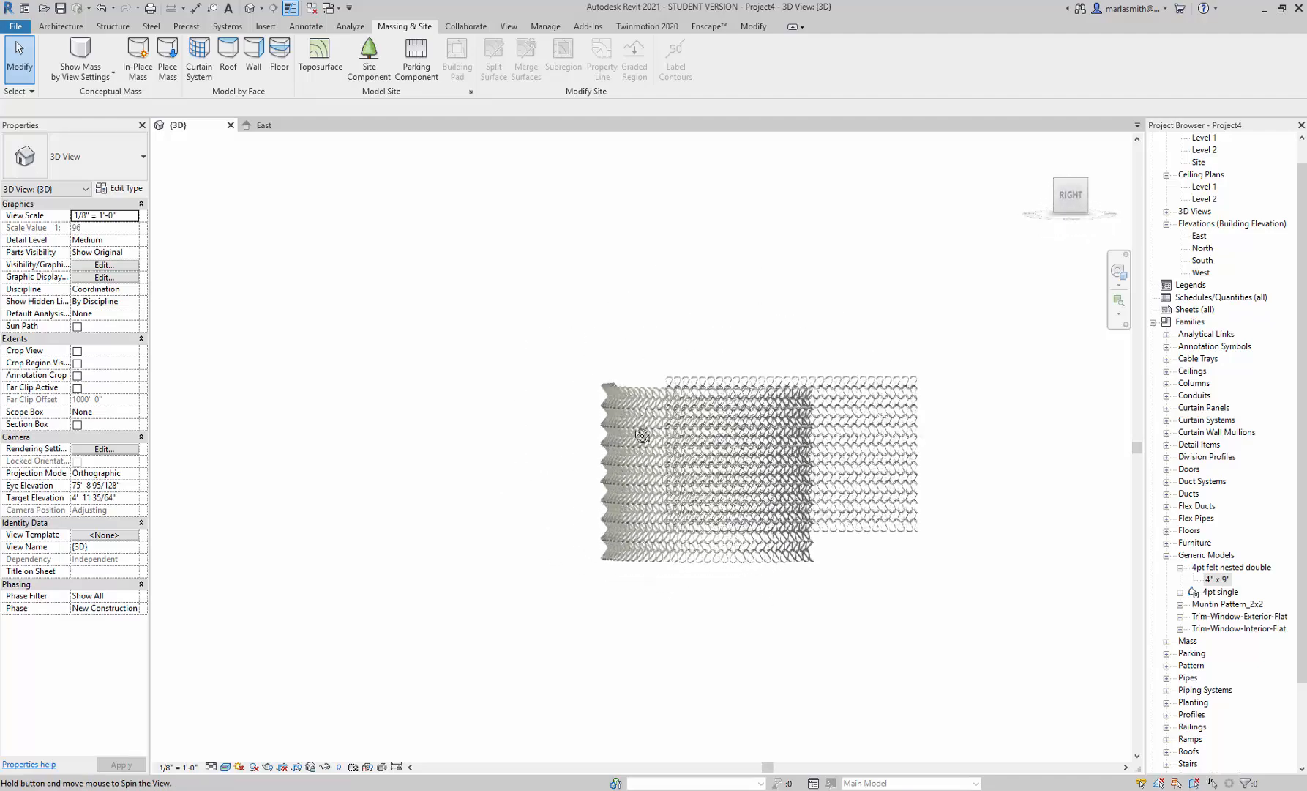